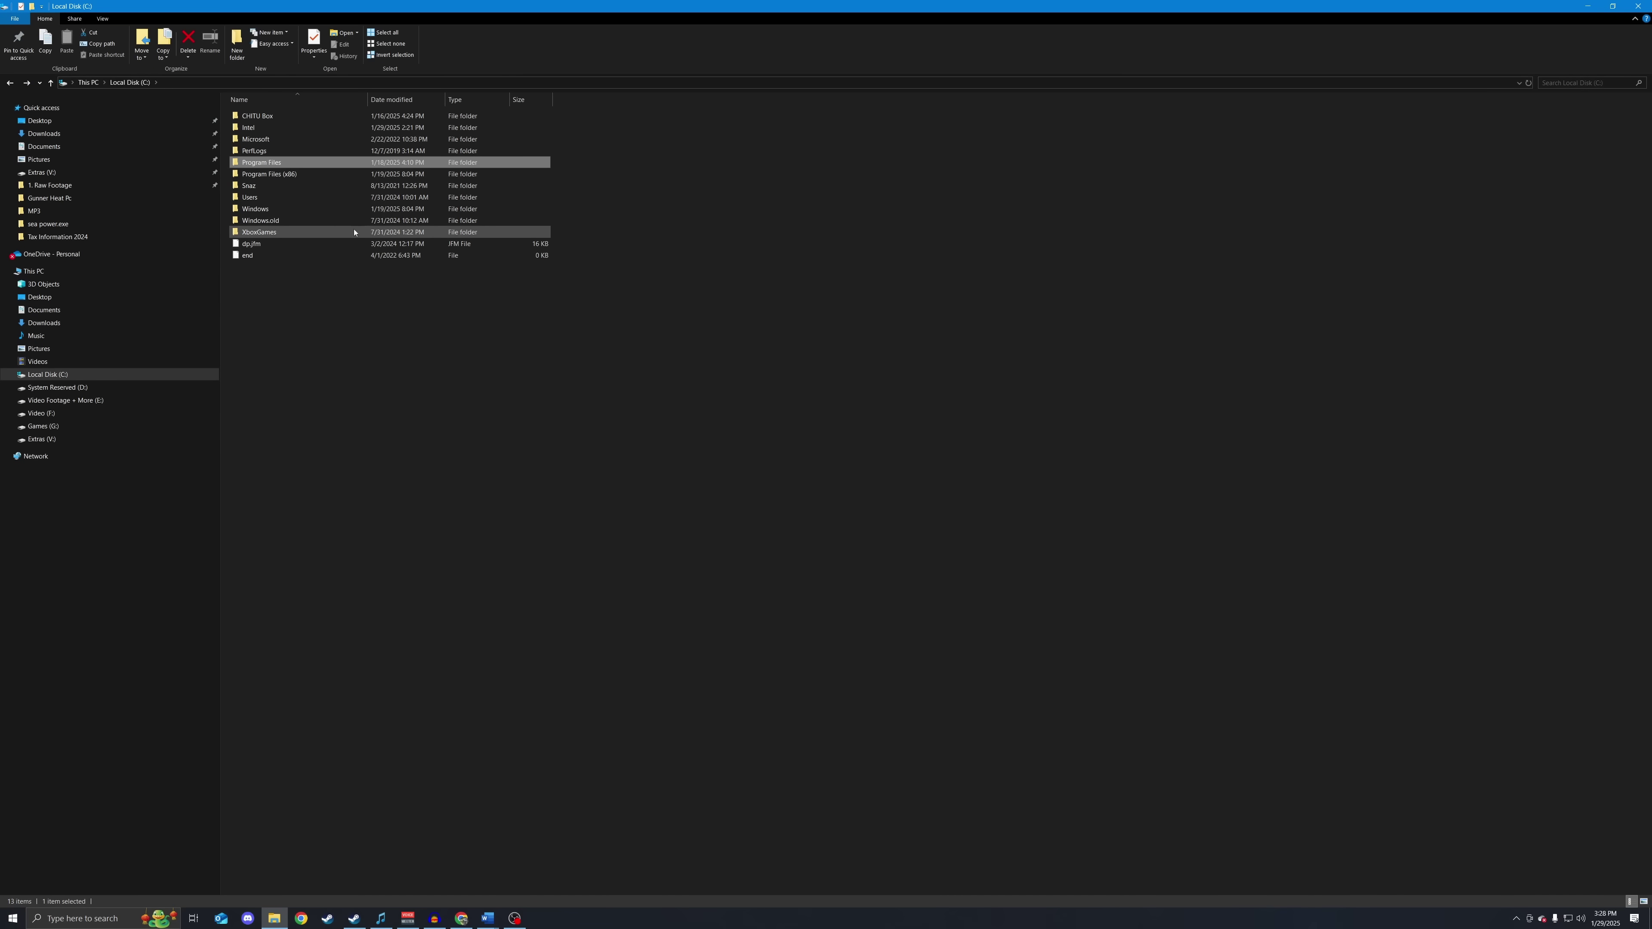
Step: Browse Program Files and the Games (G:) and Local Disk (C:) drives
double_click(274, 164)
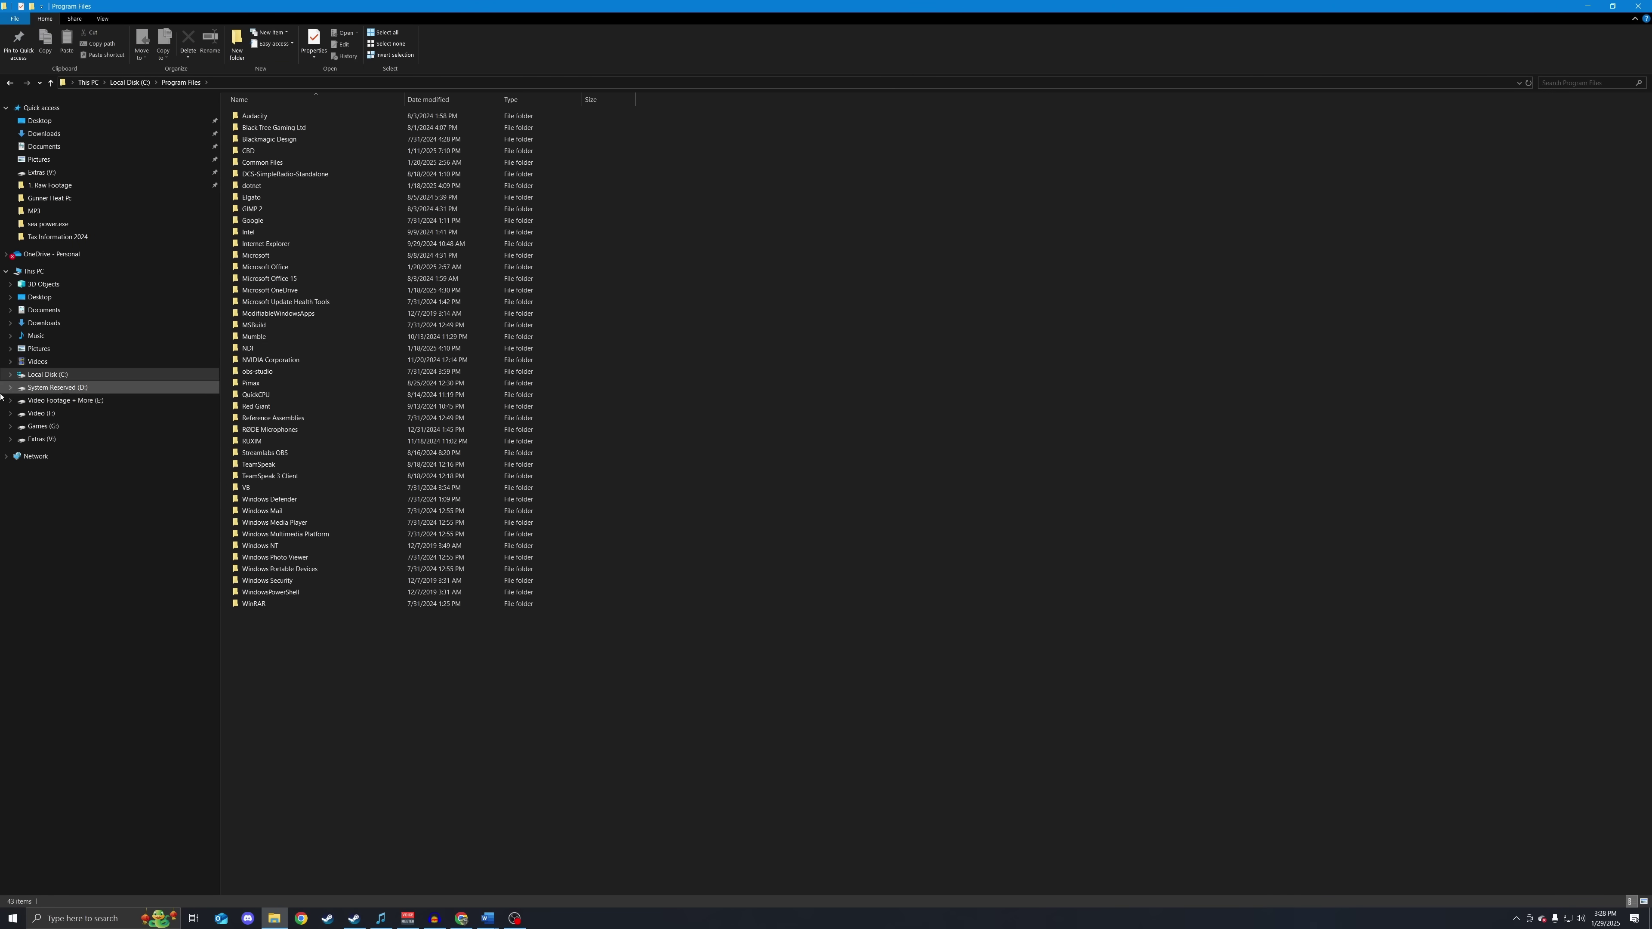
left_click(46, 427)
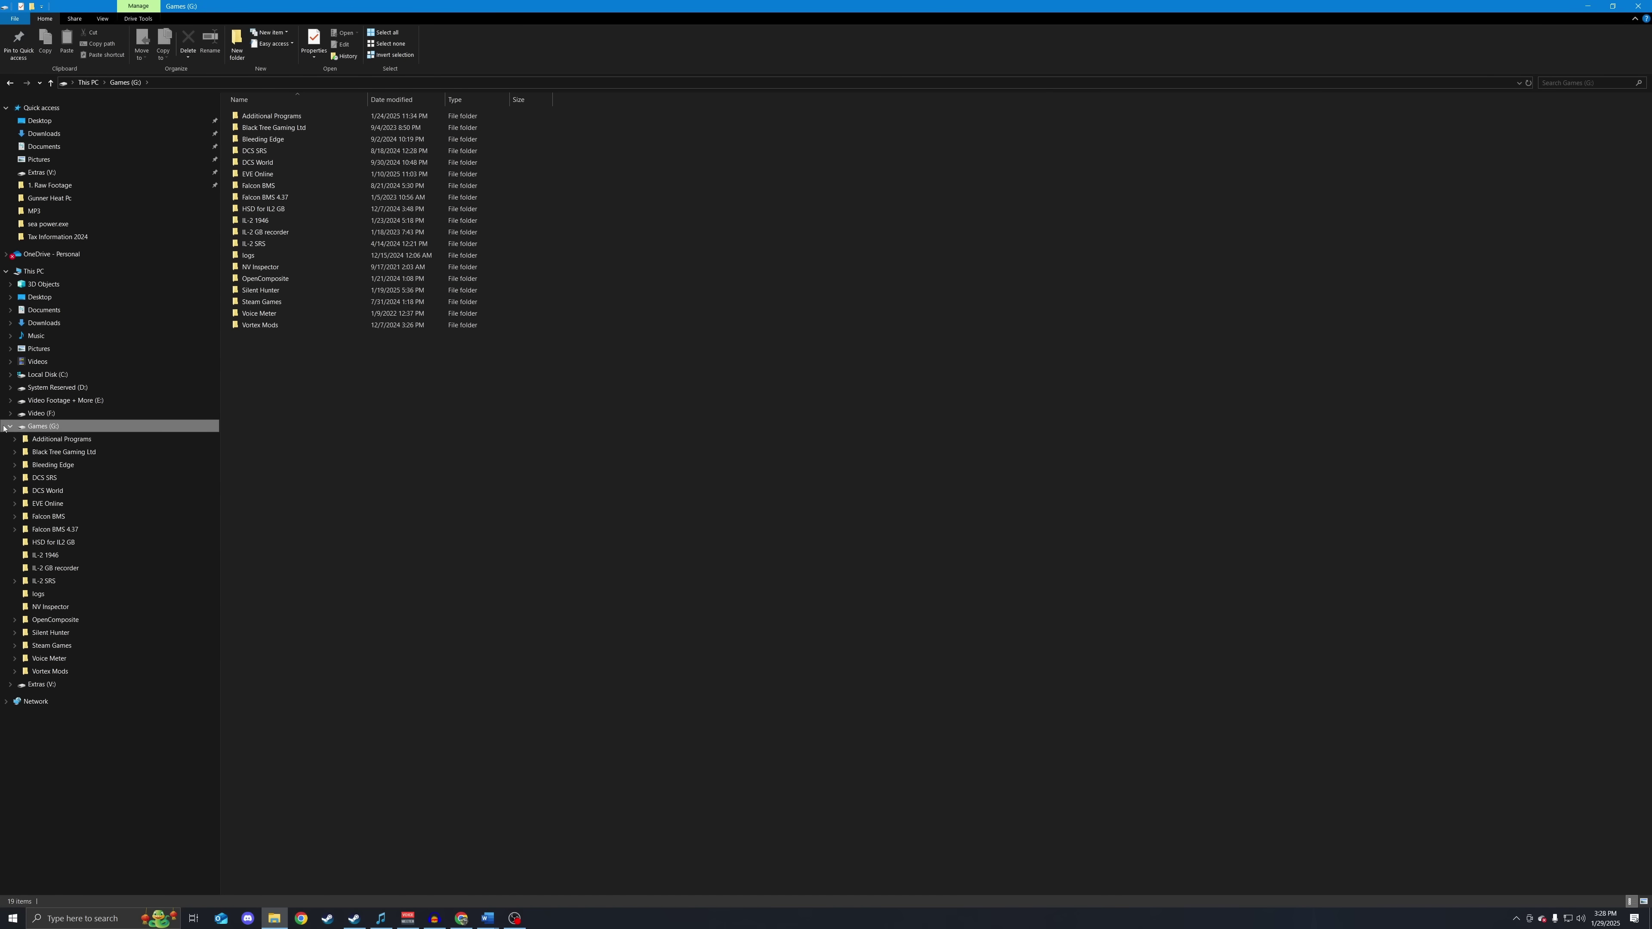
left_click(11, 427)
left_click(144, 369)
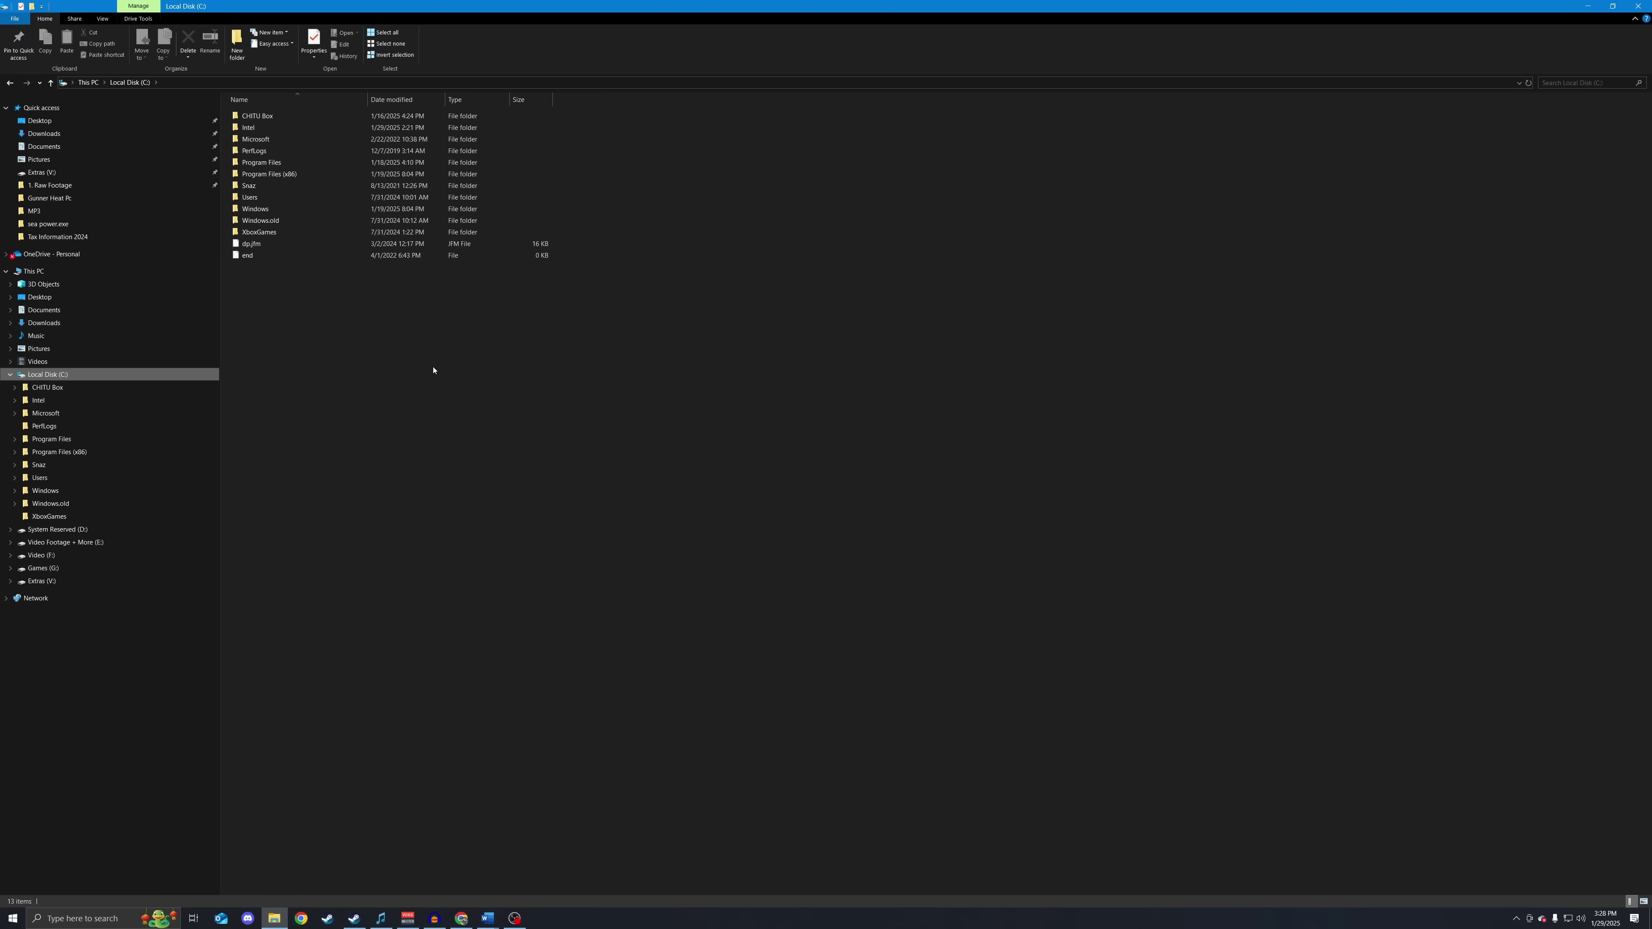
Step: Open the Sh3 install folder to view its files, then return to Silent Hunter
left_click(260, 117)
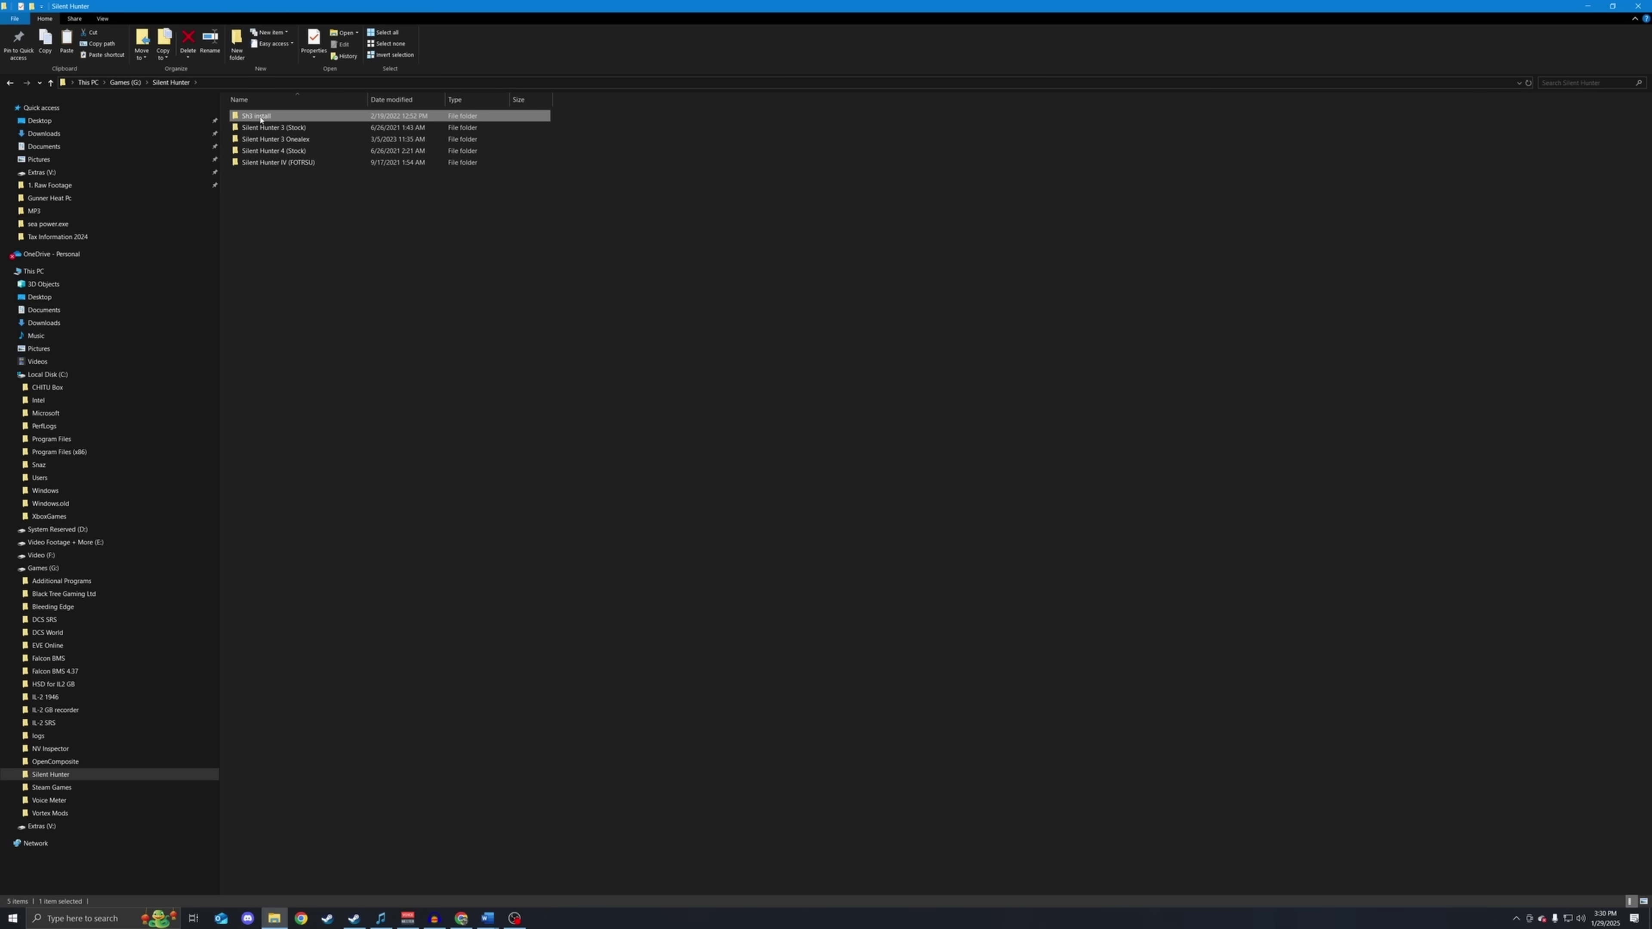
left_click(251, 173)
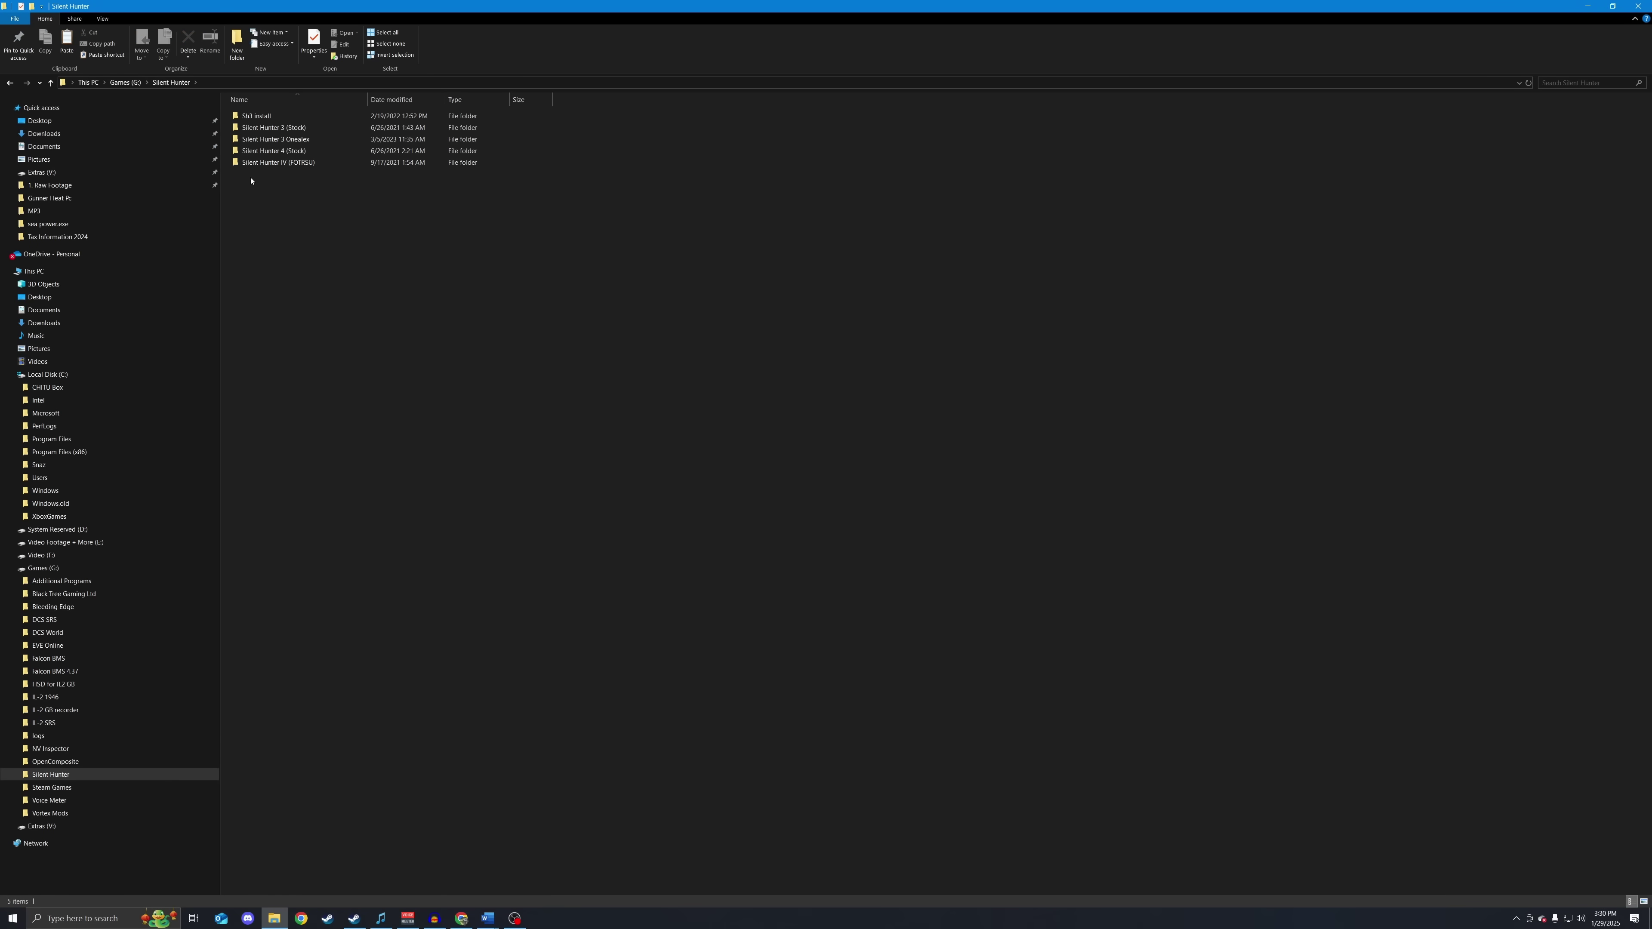
left_click(261, 117)
double_click(260, 117)
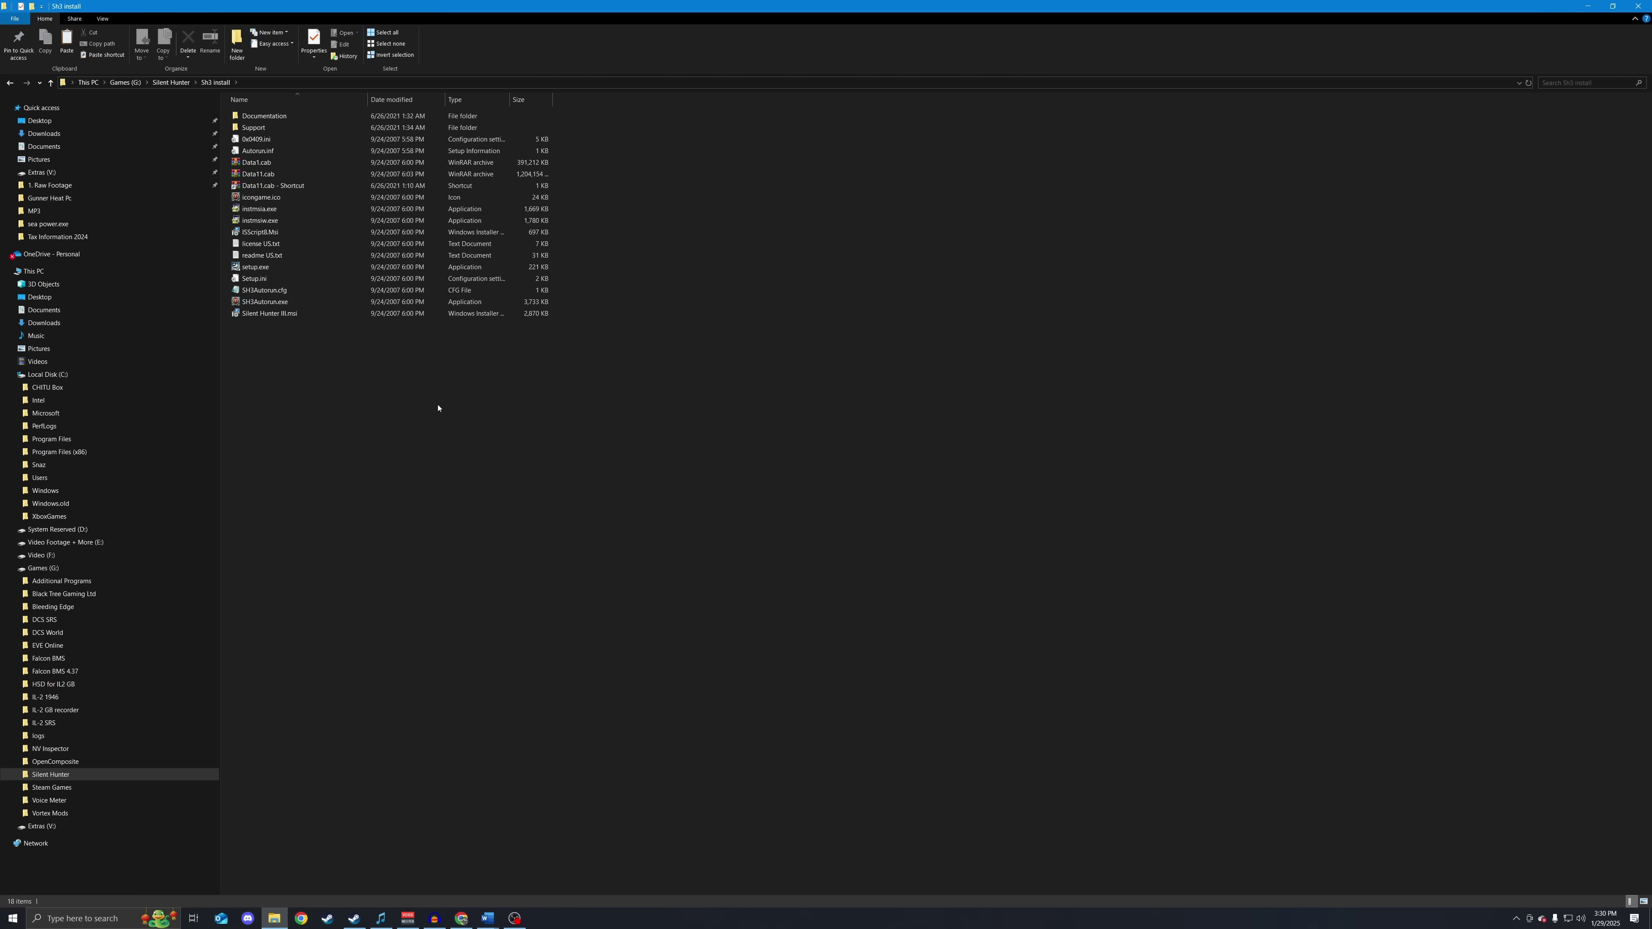
left_click(171, 83)
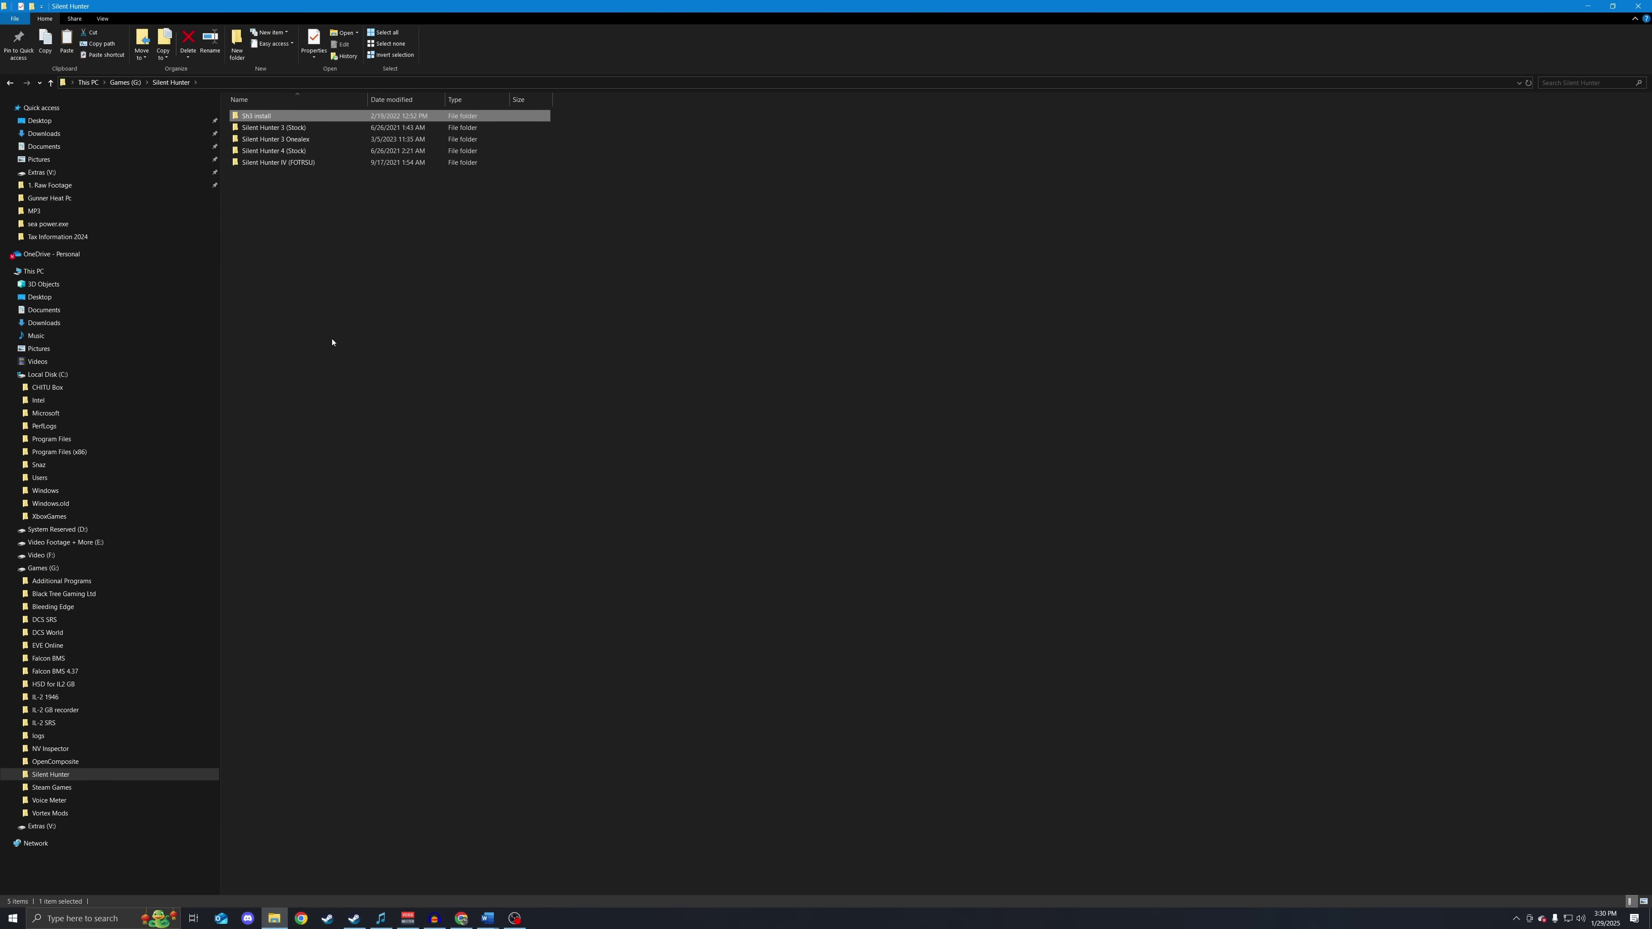
Step: Copy GWX-KC ALPHA 14aa.7z from Downloads and paste it into Games (G:) > Silent Hunter
left_click(57, 135)
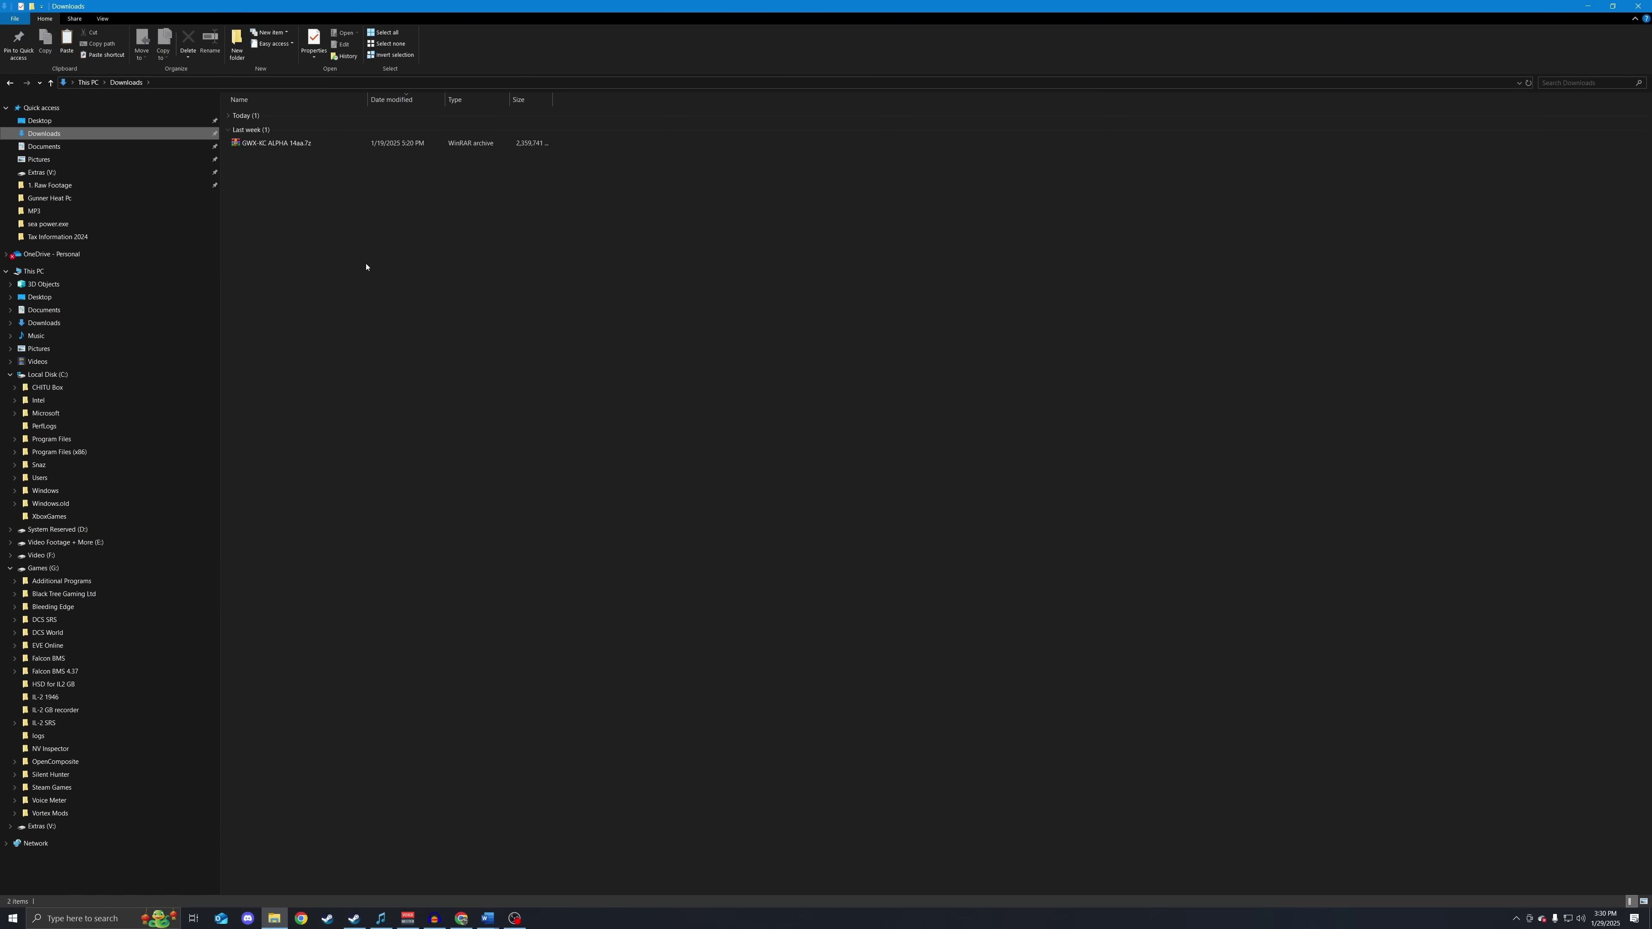
left_click(257, 146)
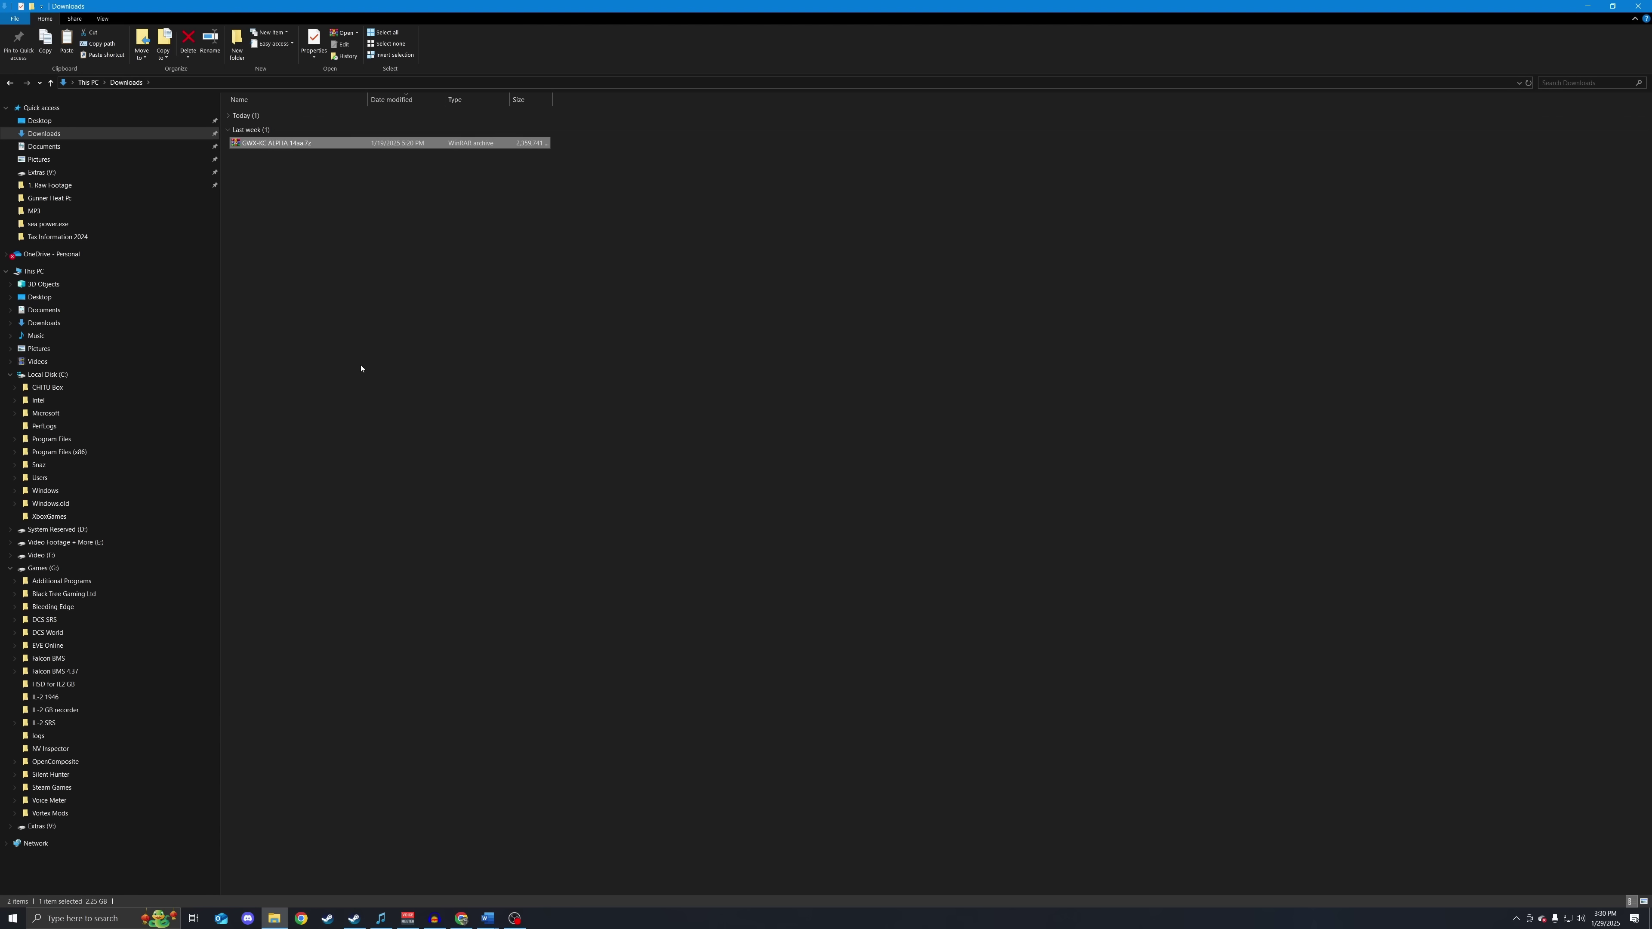
right_click(282, 152)
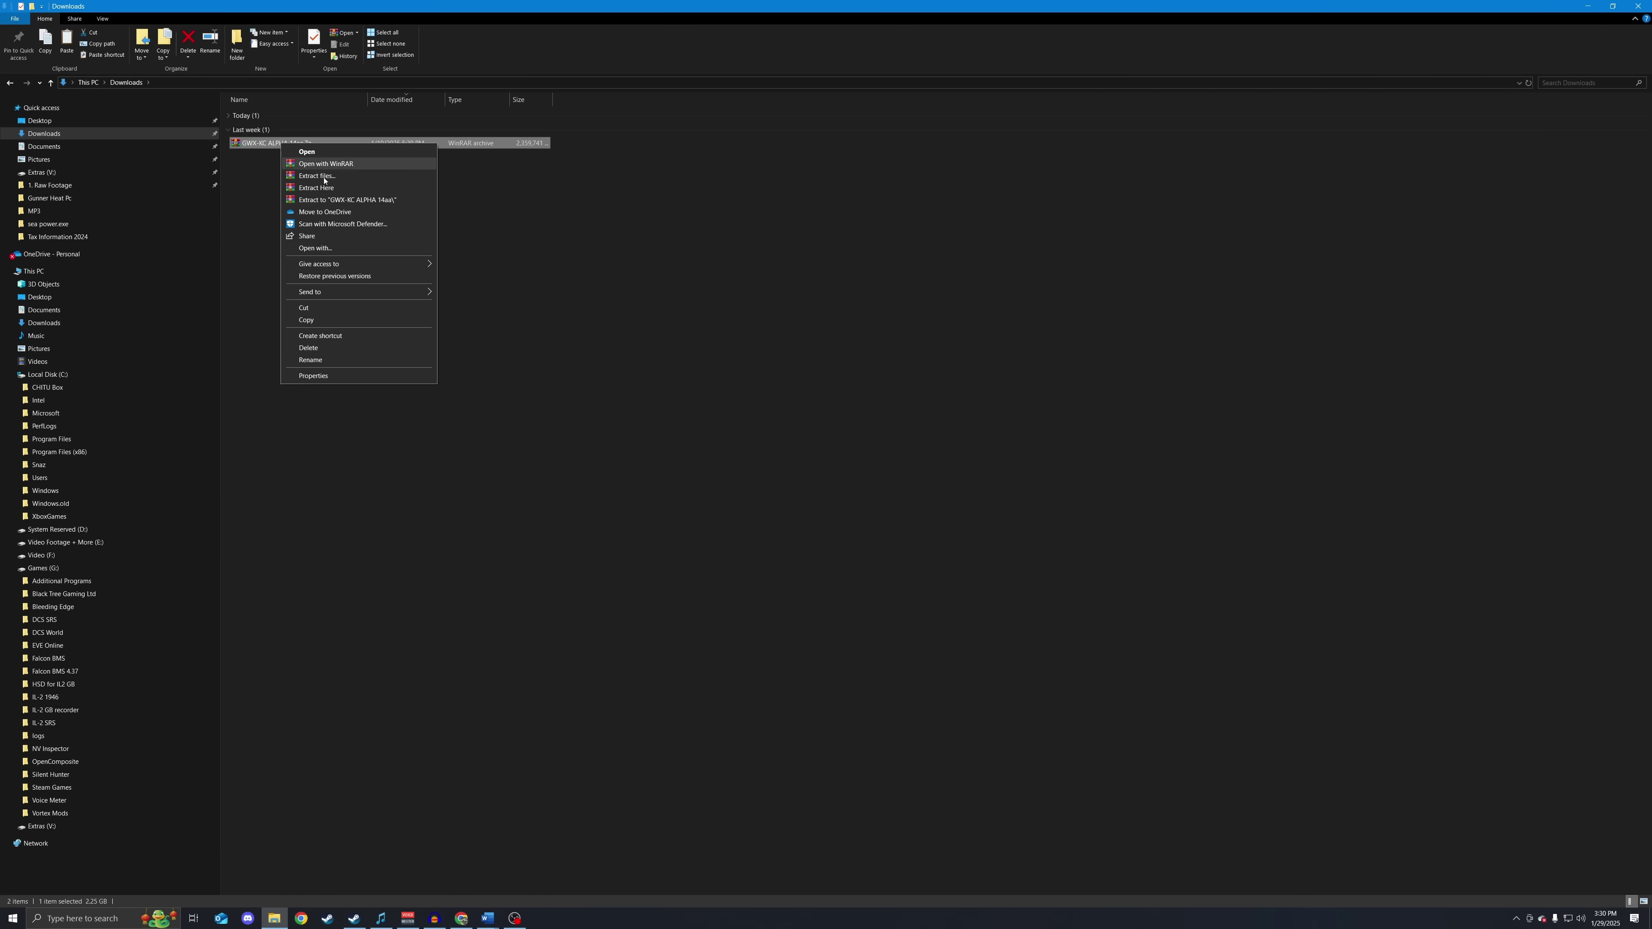
left_click(322, 322)
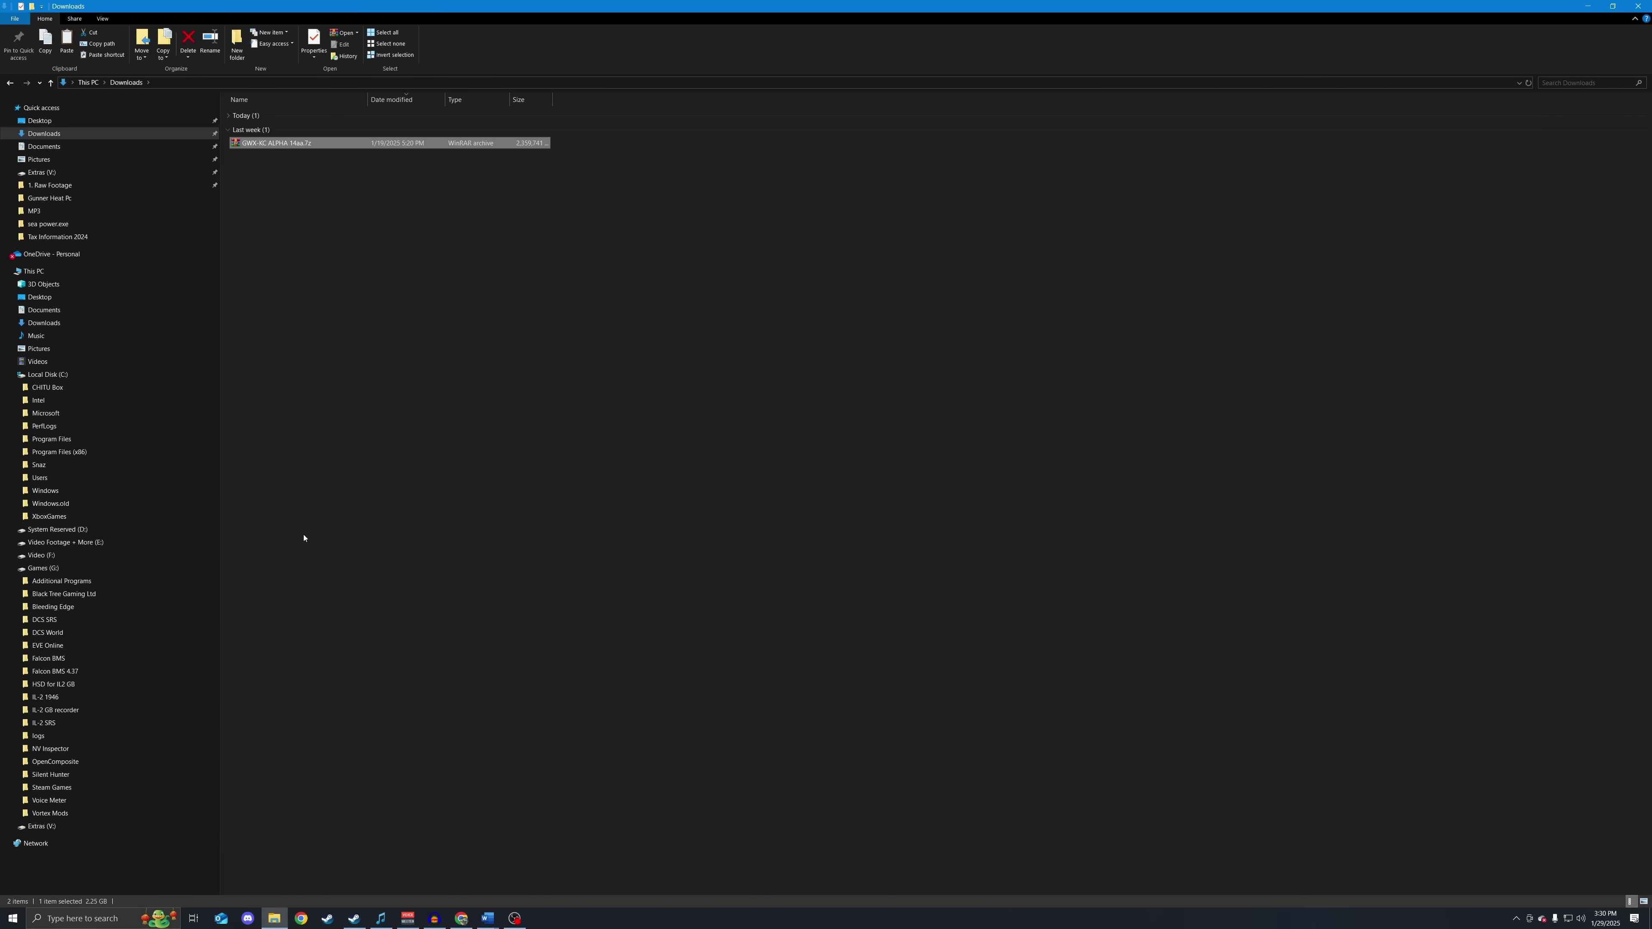
left_click(43, 568)
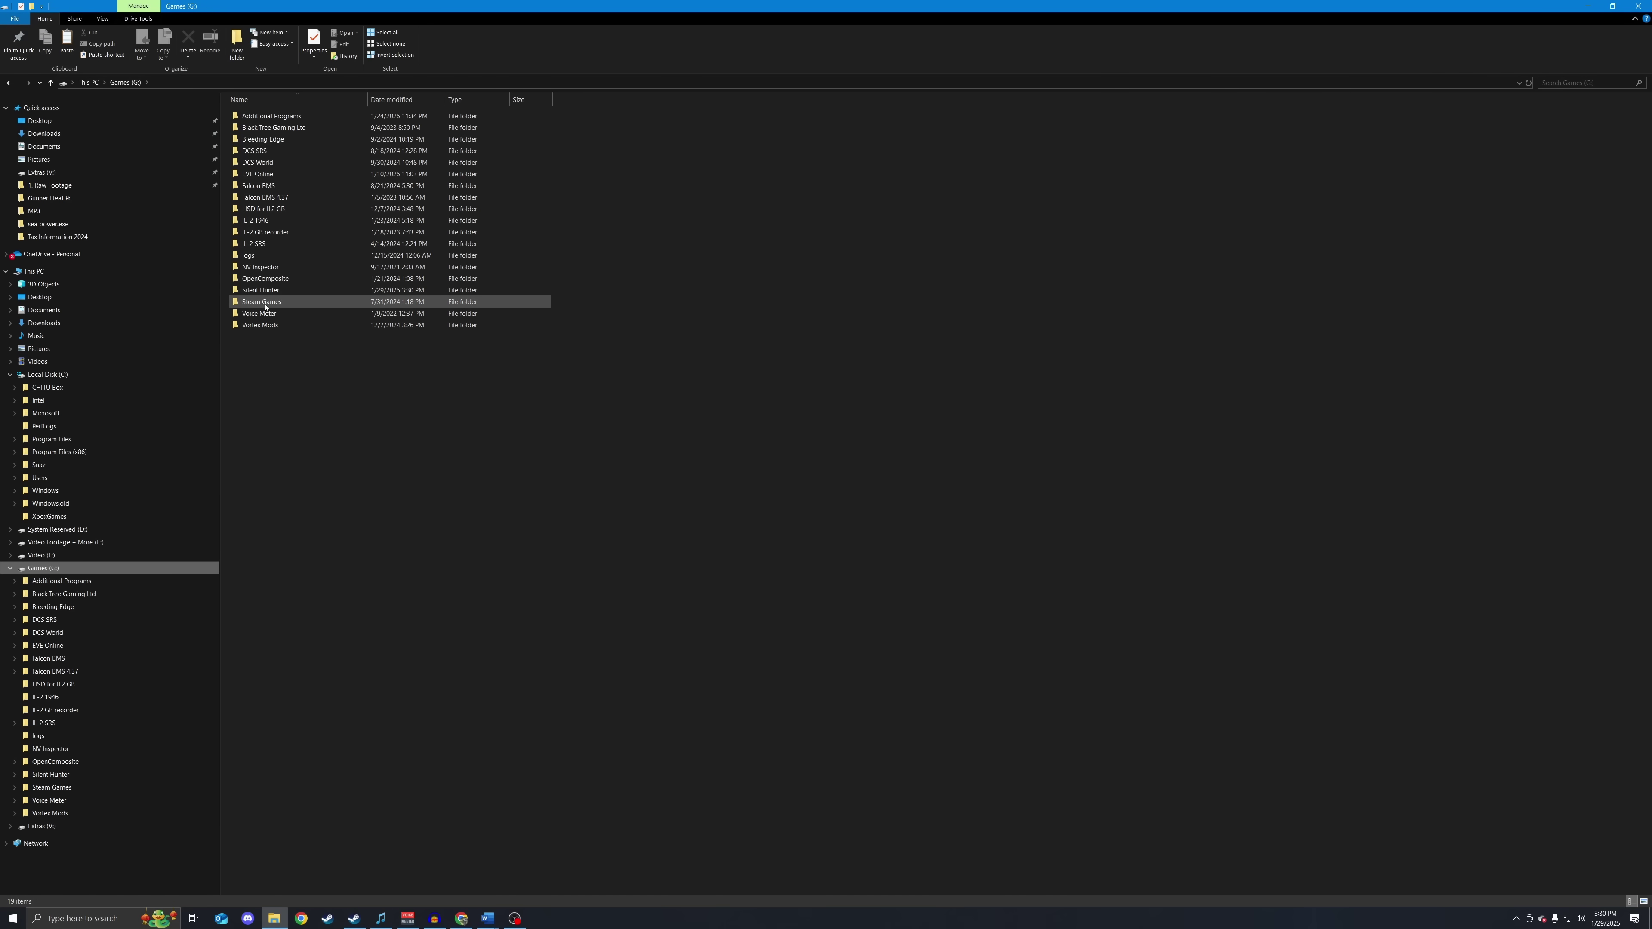
double_click(262, 291)
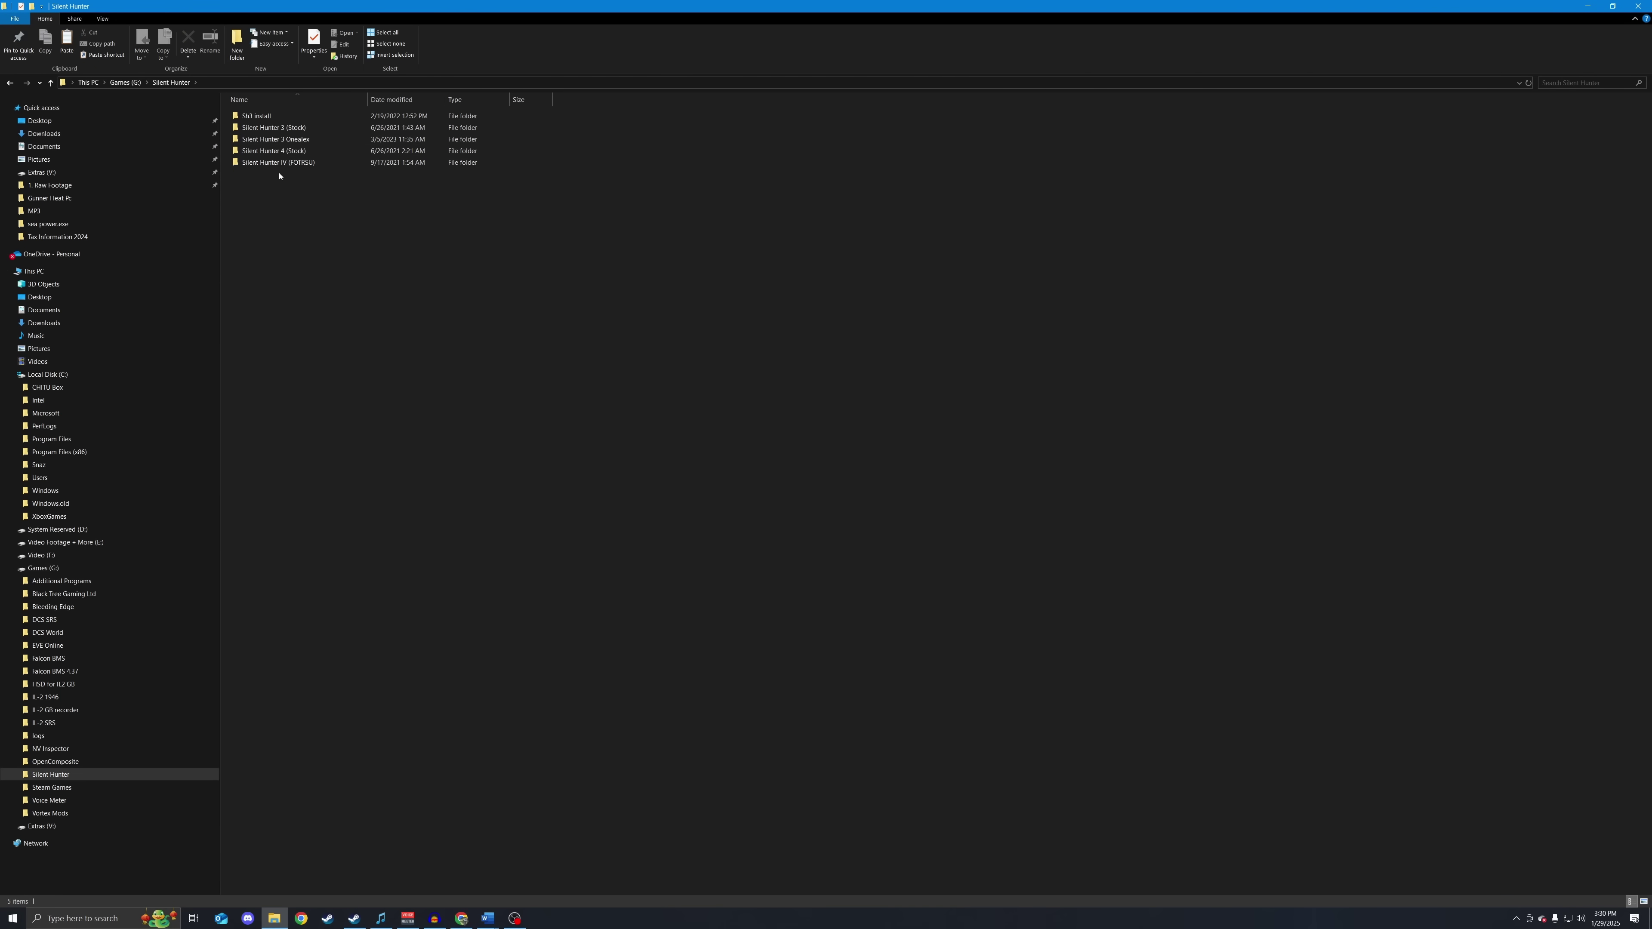
right_click(274, 187)
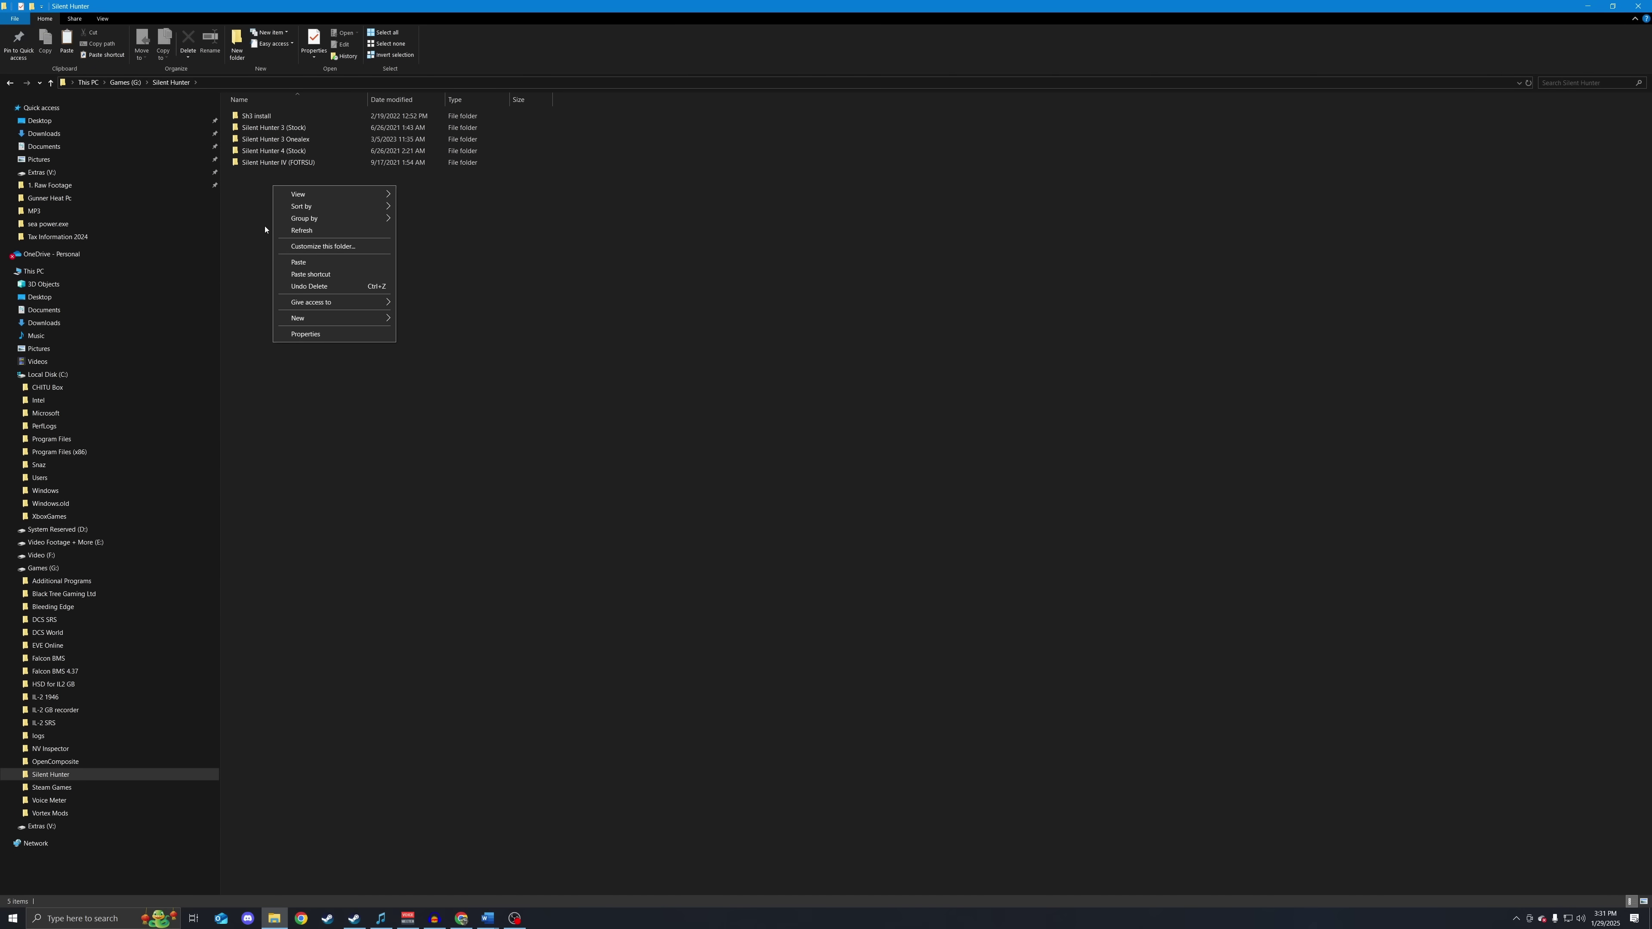
left_click(299, 263)
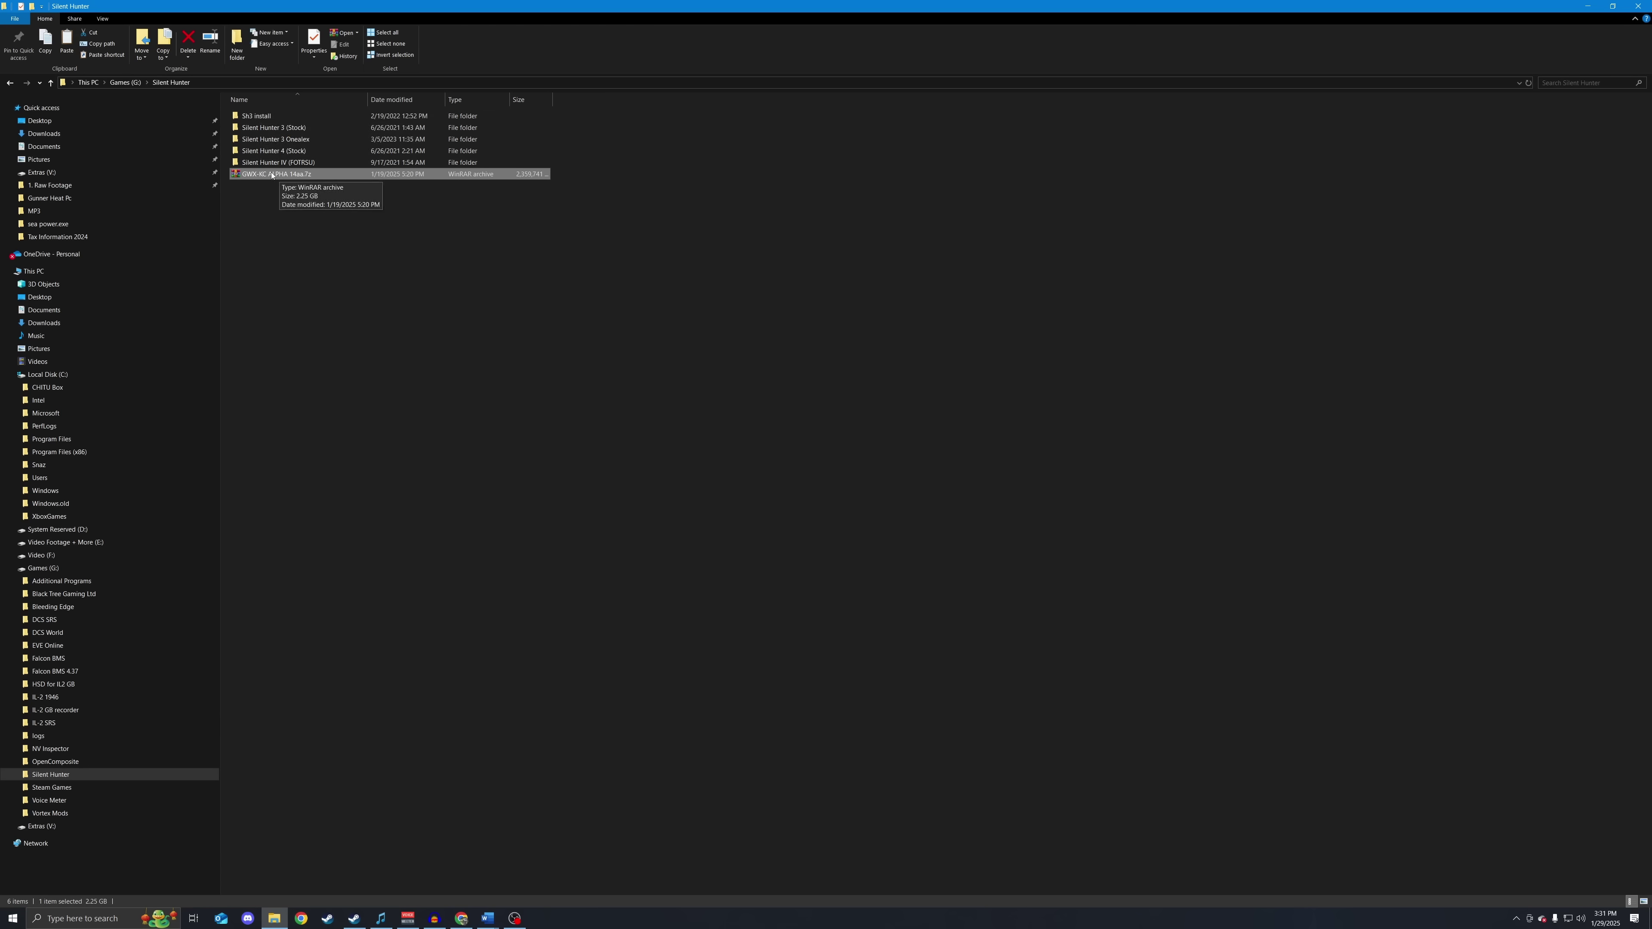
Step: Extract GWX-KC ALPHA 14aa.7z with WinRAR into its own GWX-KC ALPHA 14aa folder
right_click(272, 175)
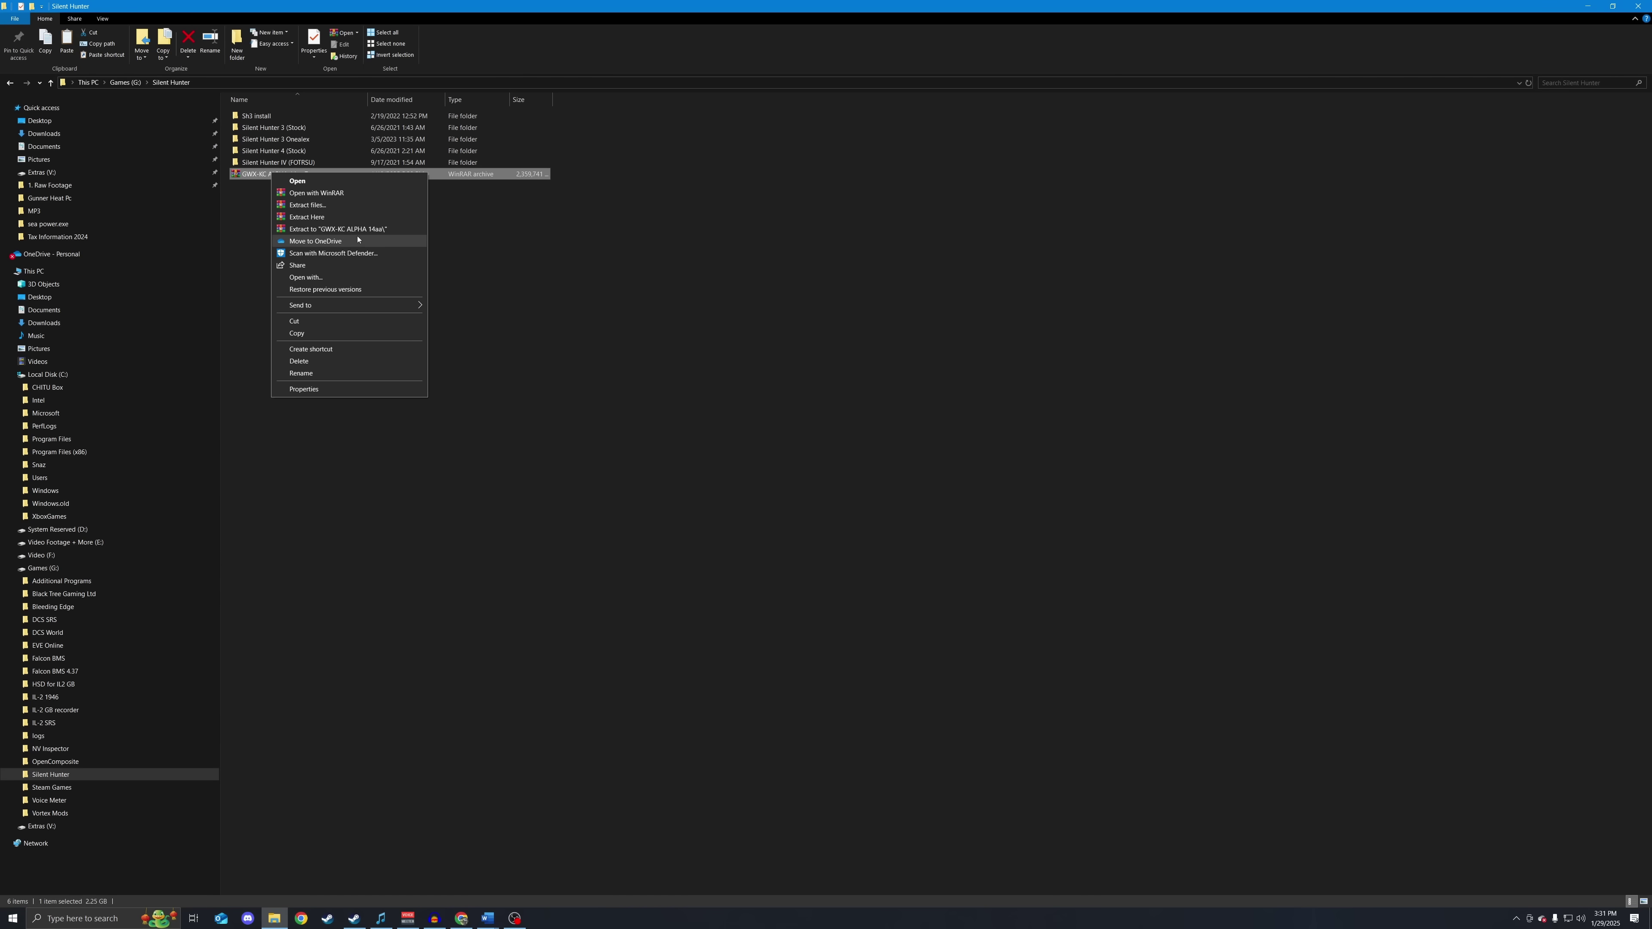
left_click(356, 230)
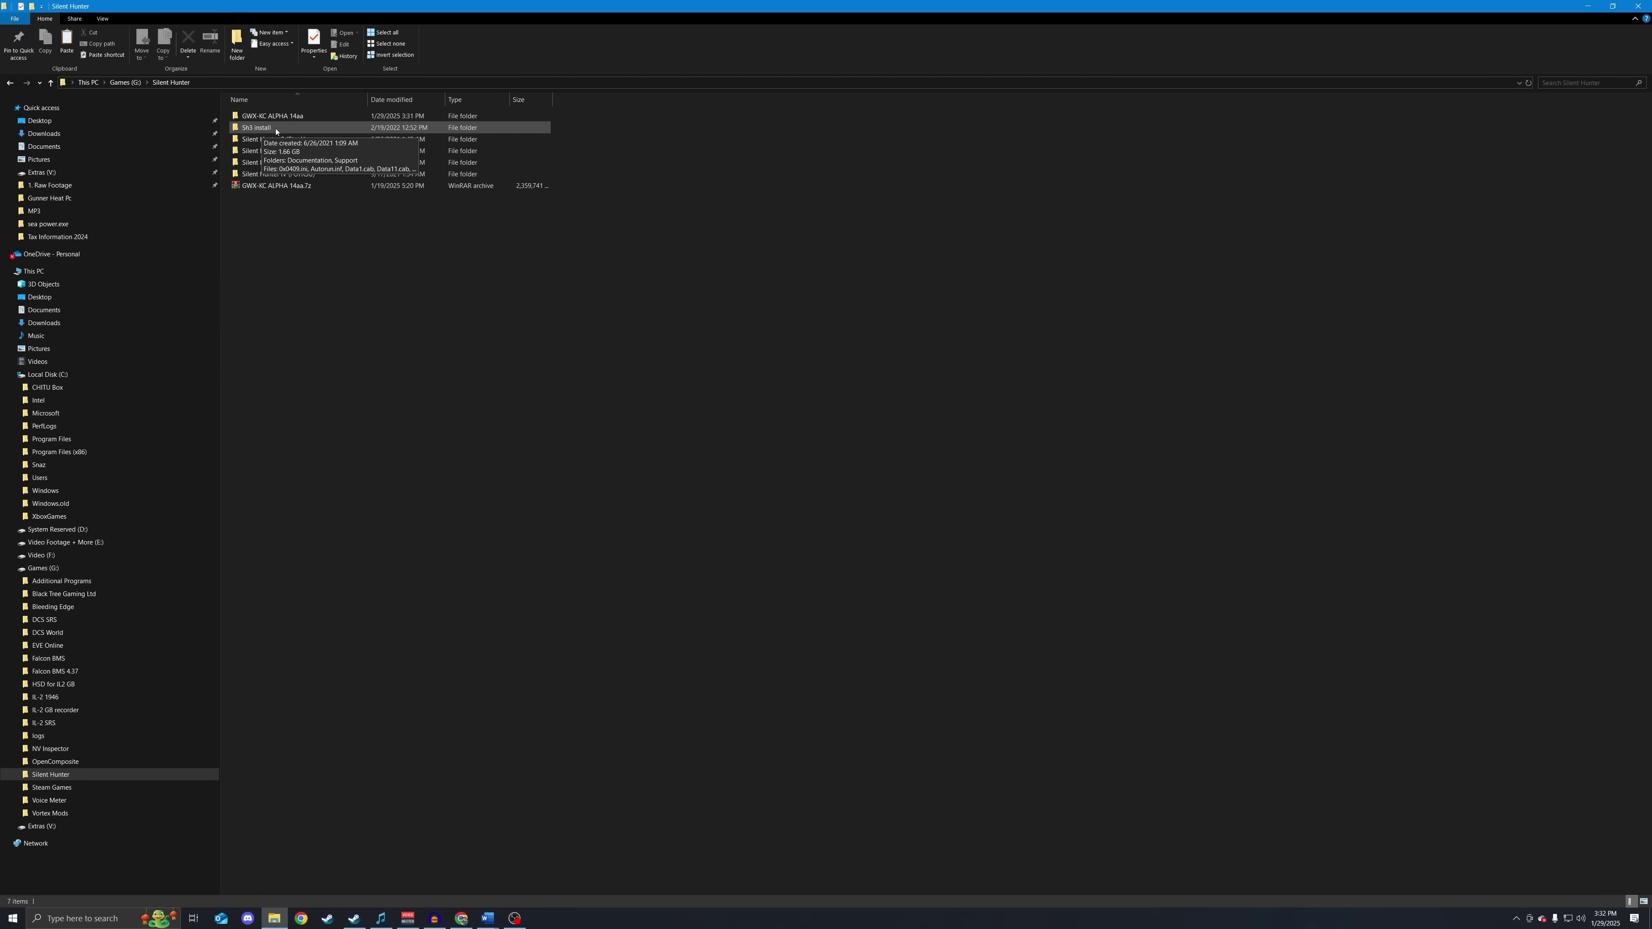
Step: Open the nested GWX-KC ALPHA 14aa game folder and bring up sh3.exe's context menu
double_click(270, 115)
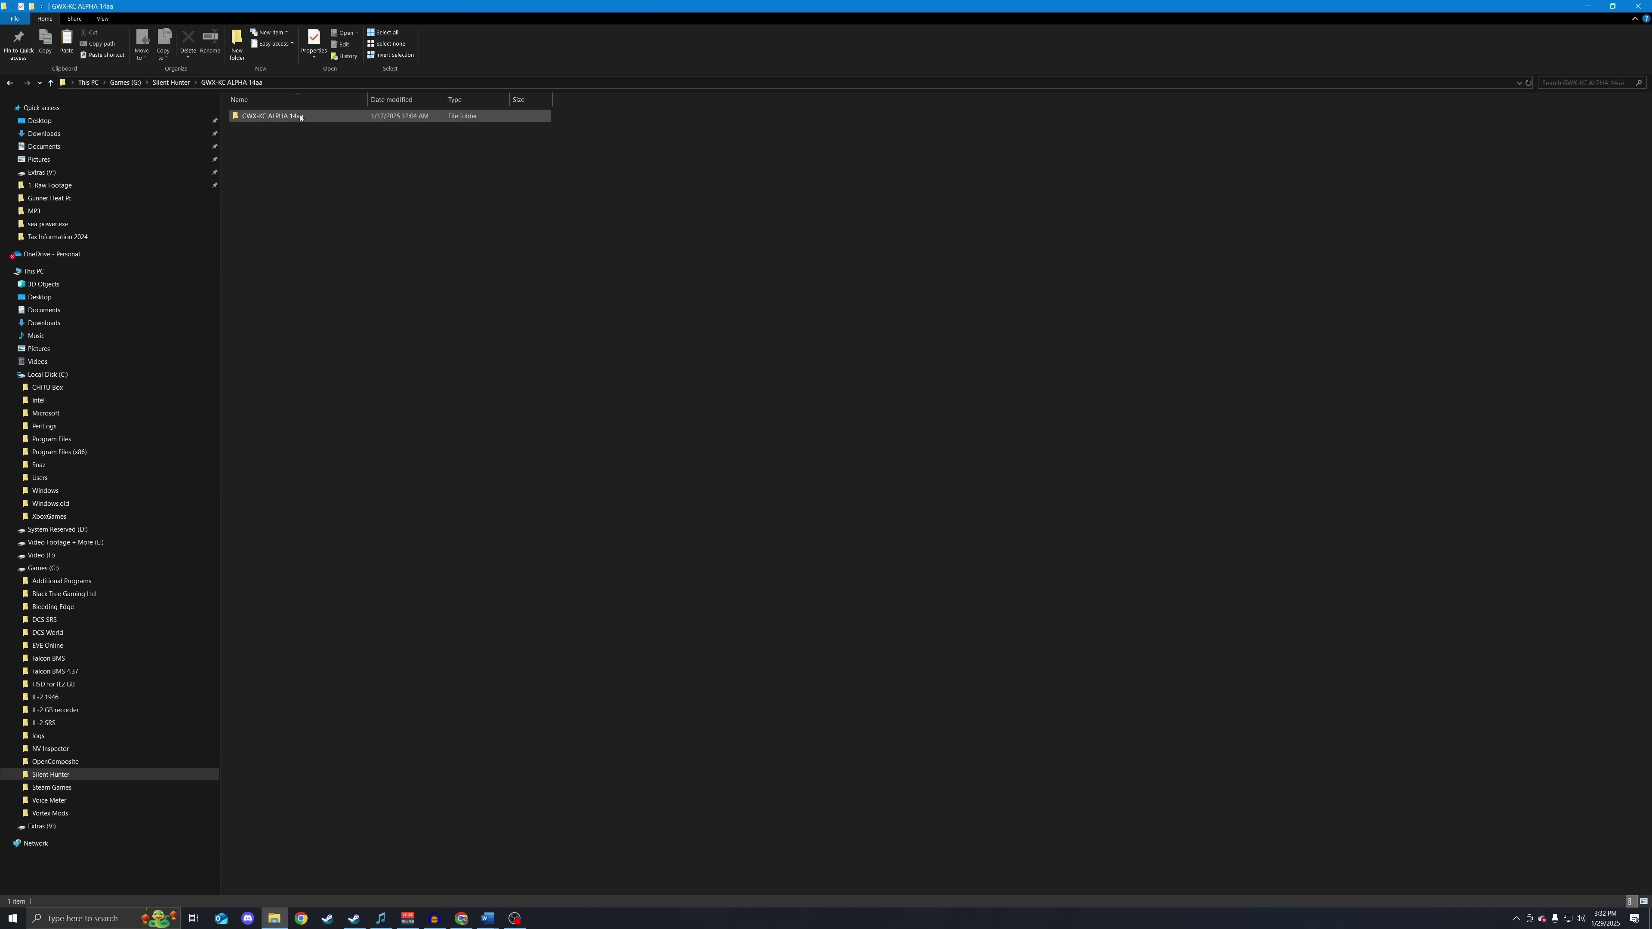
double_click(266, 116)
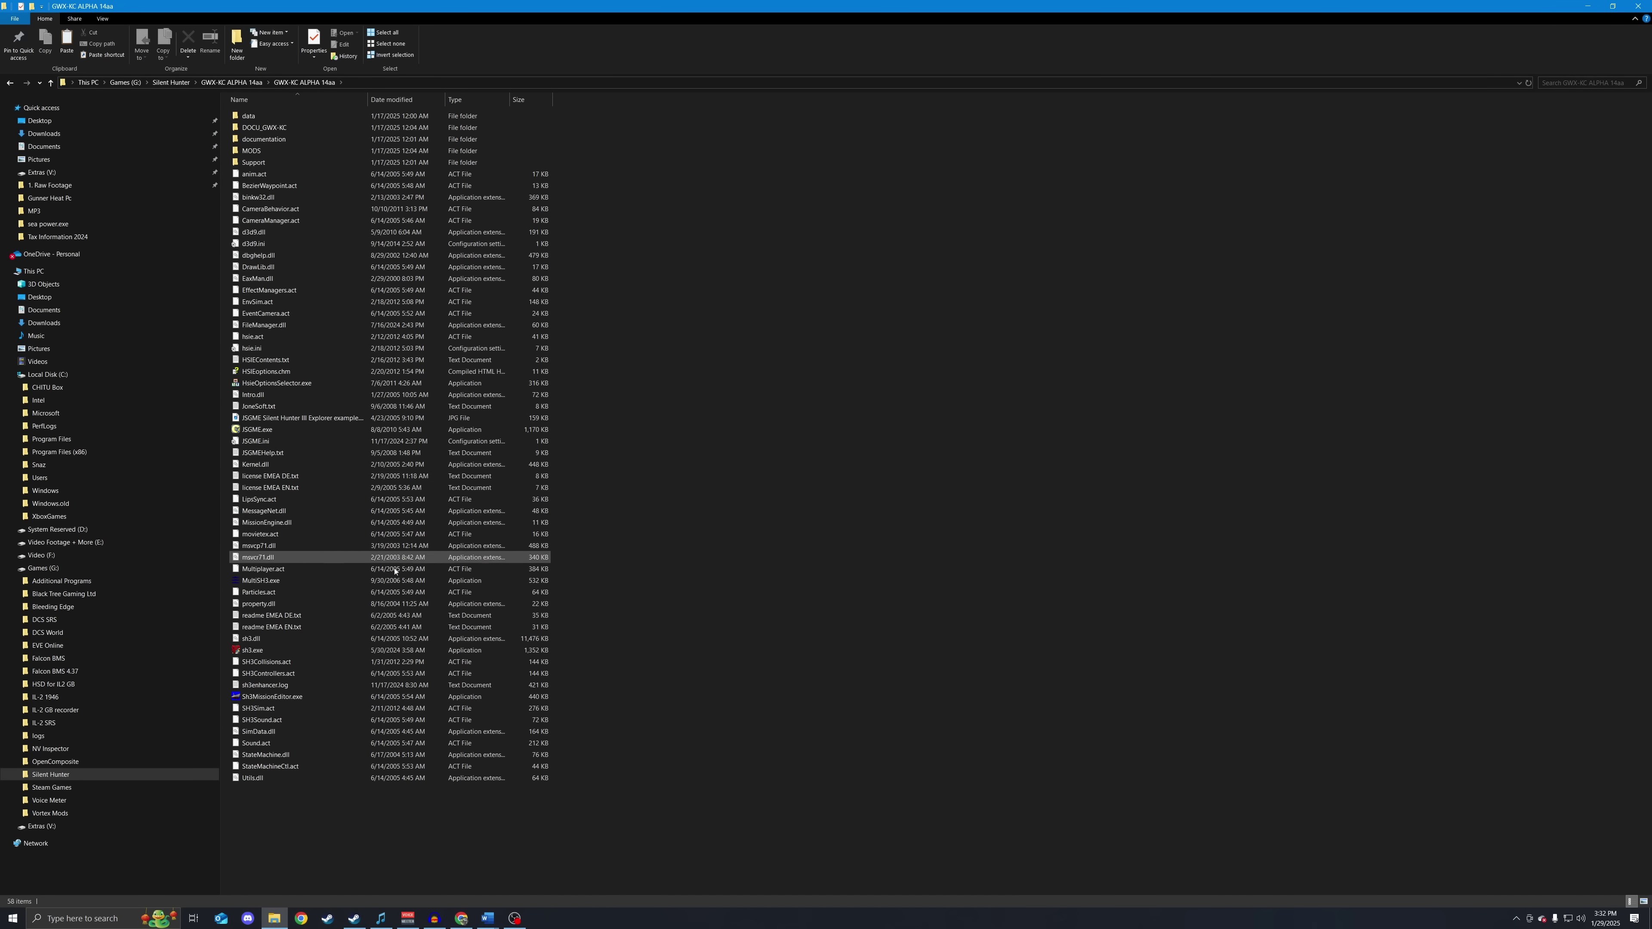
left_click(280, 650)
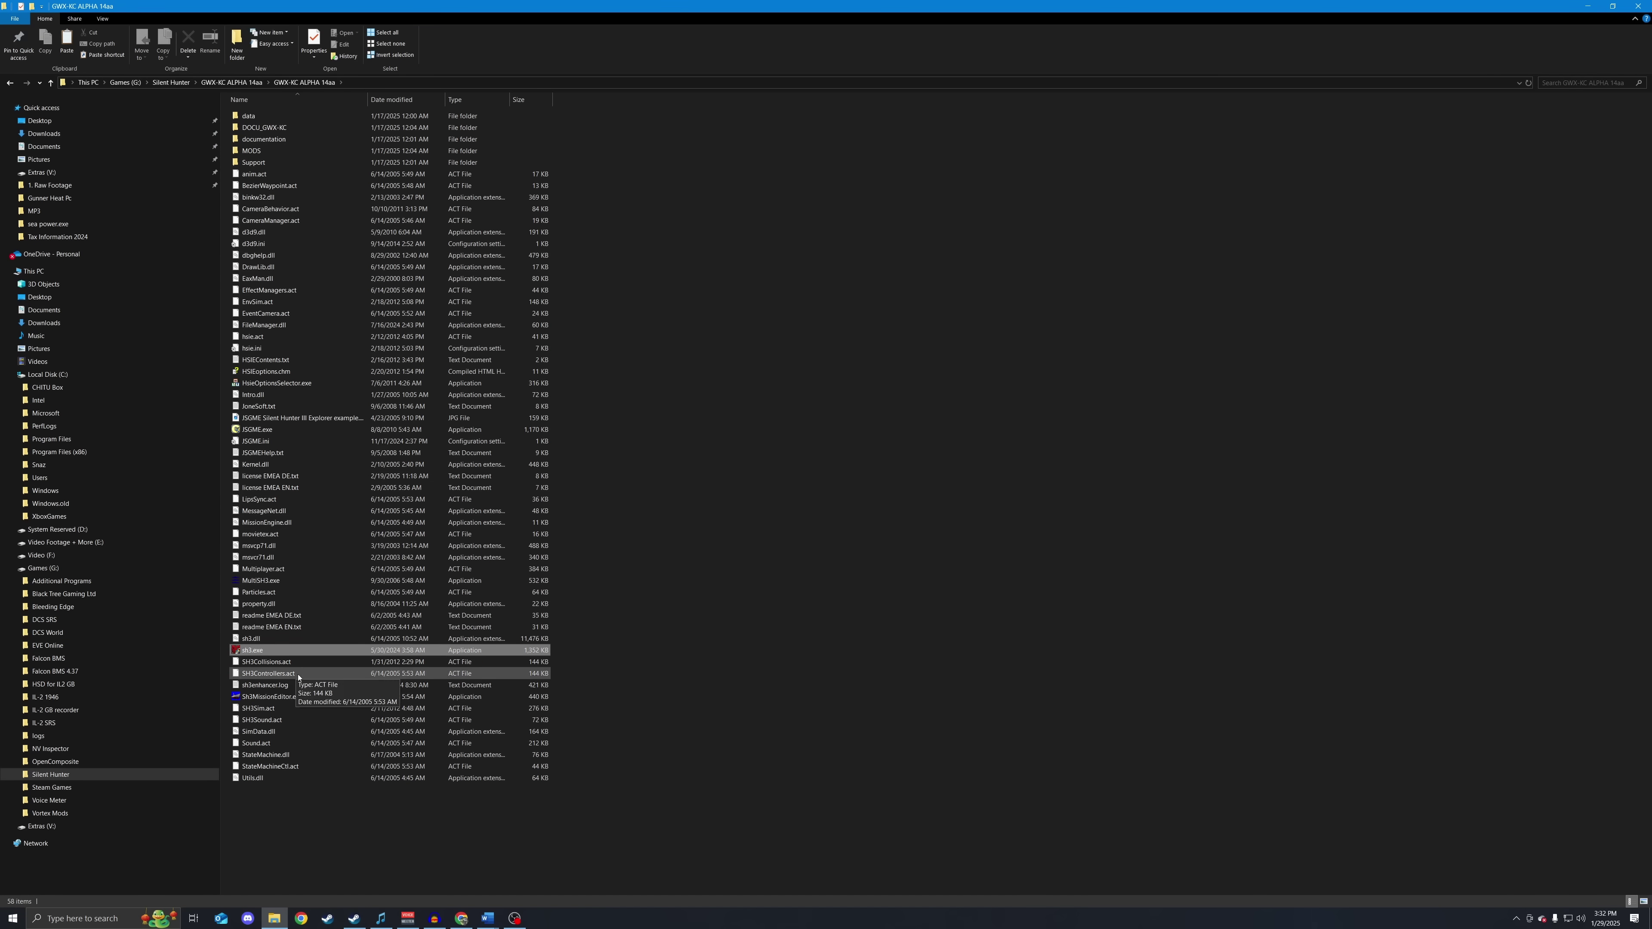
right_click(275, 651)
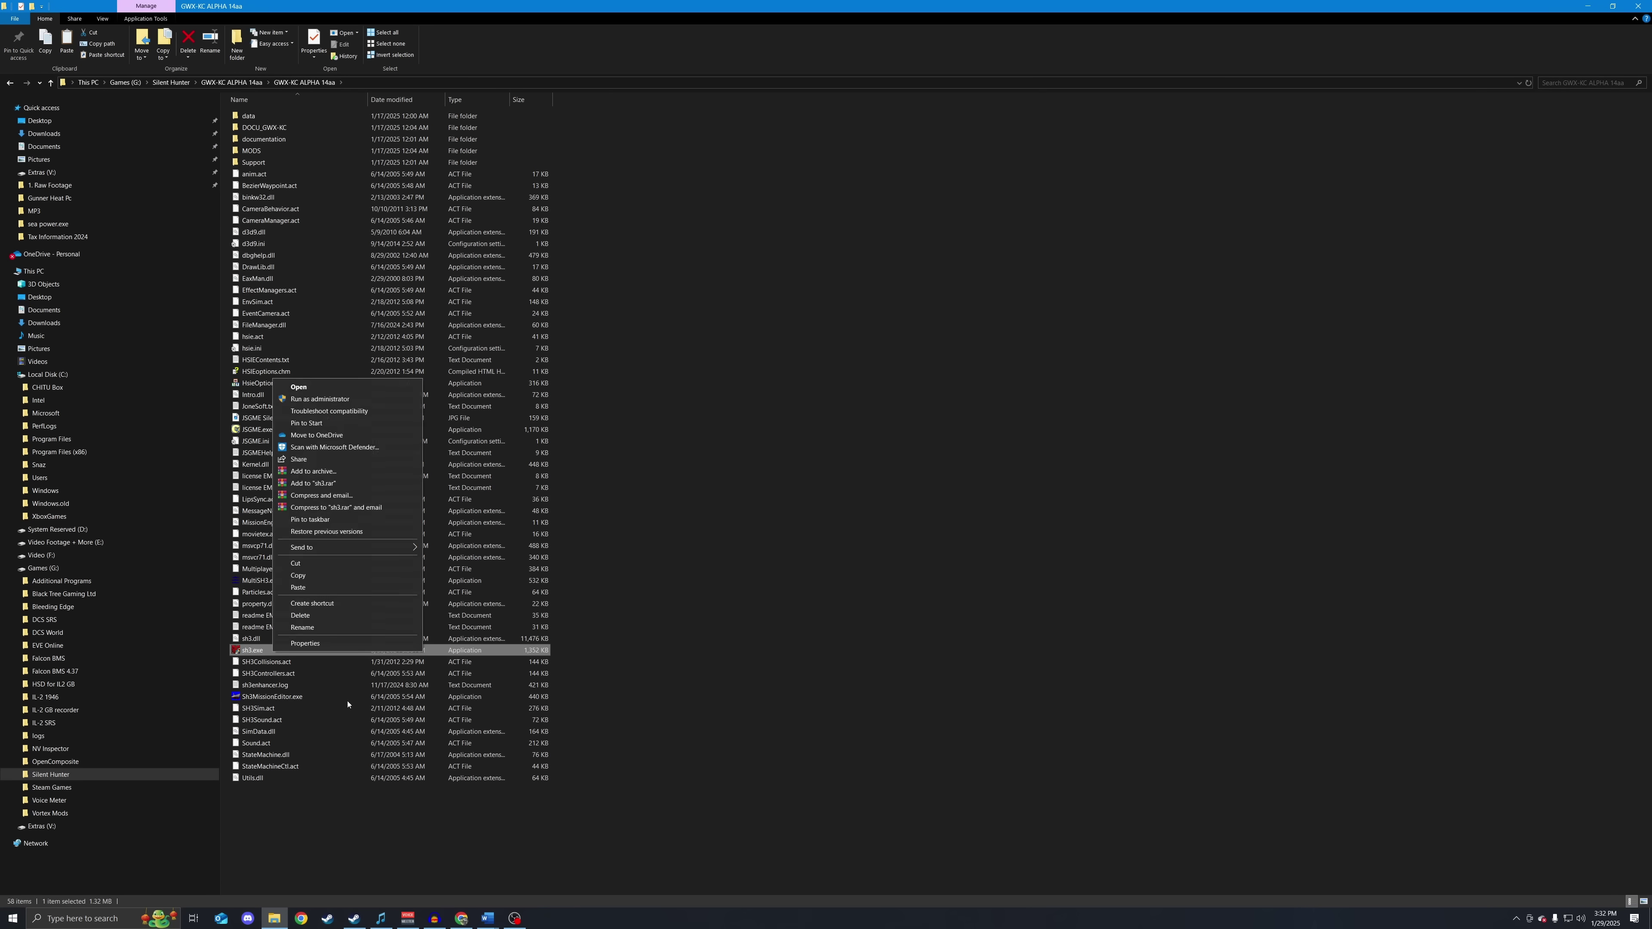
Step: Give sh3.exe Windows 7 compatibility mode and Run as administrator, and apply the settings
left_click(305, 644)
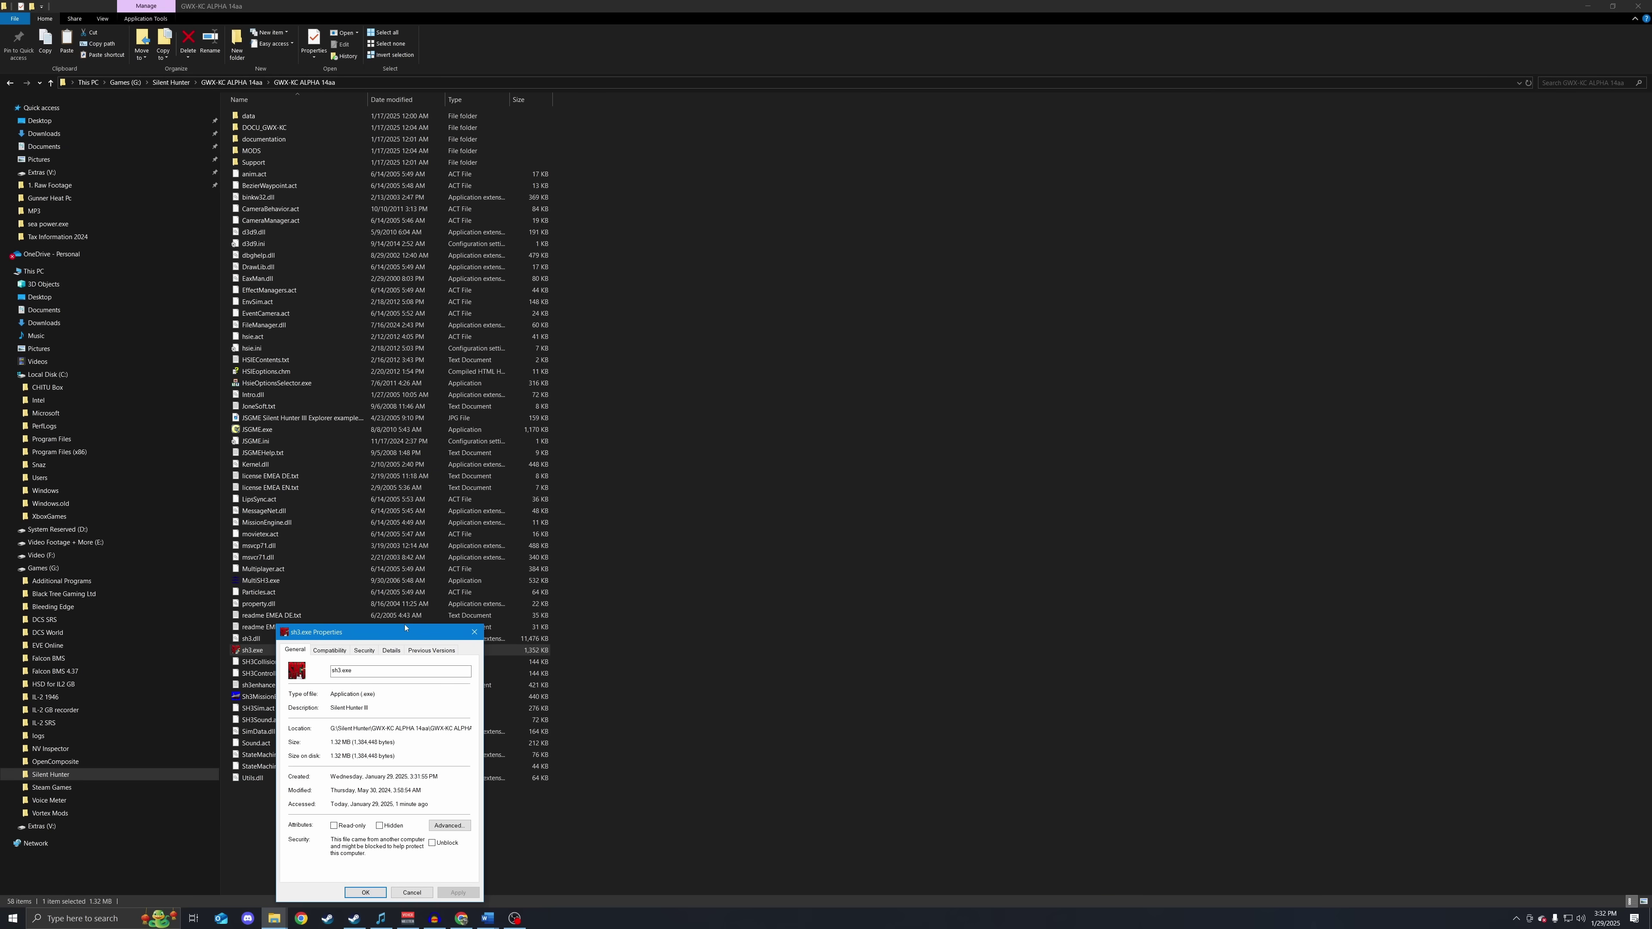
left_click_drag(404, 628, 865, 255)
left_click(791, 280)
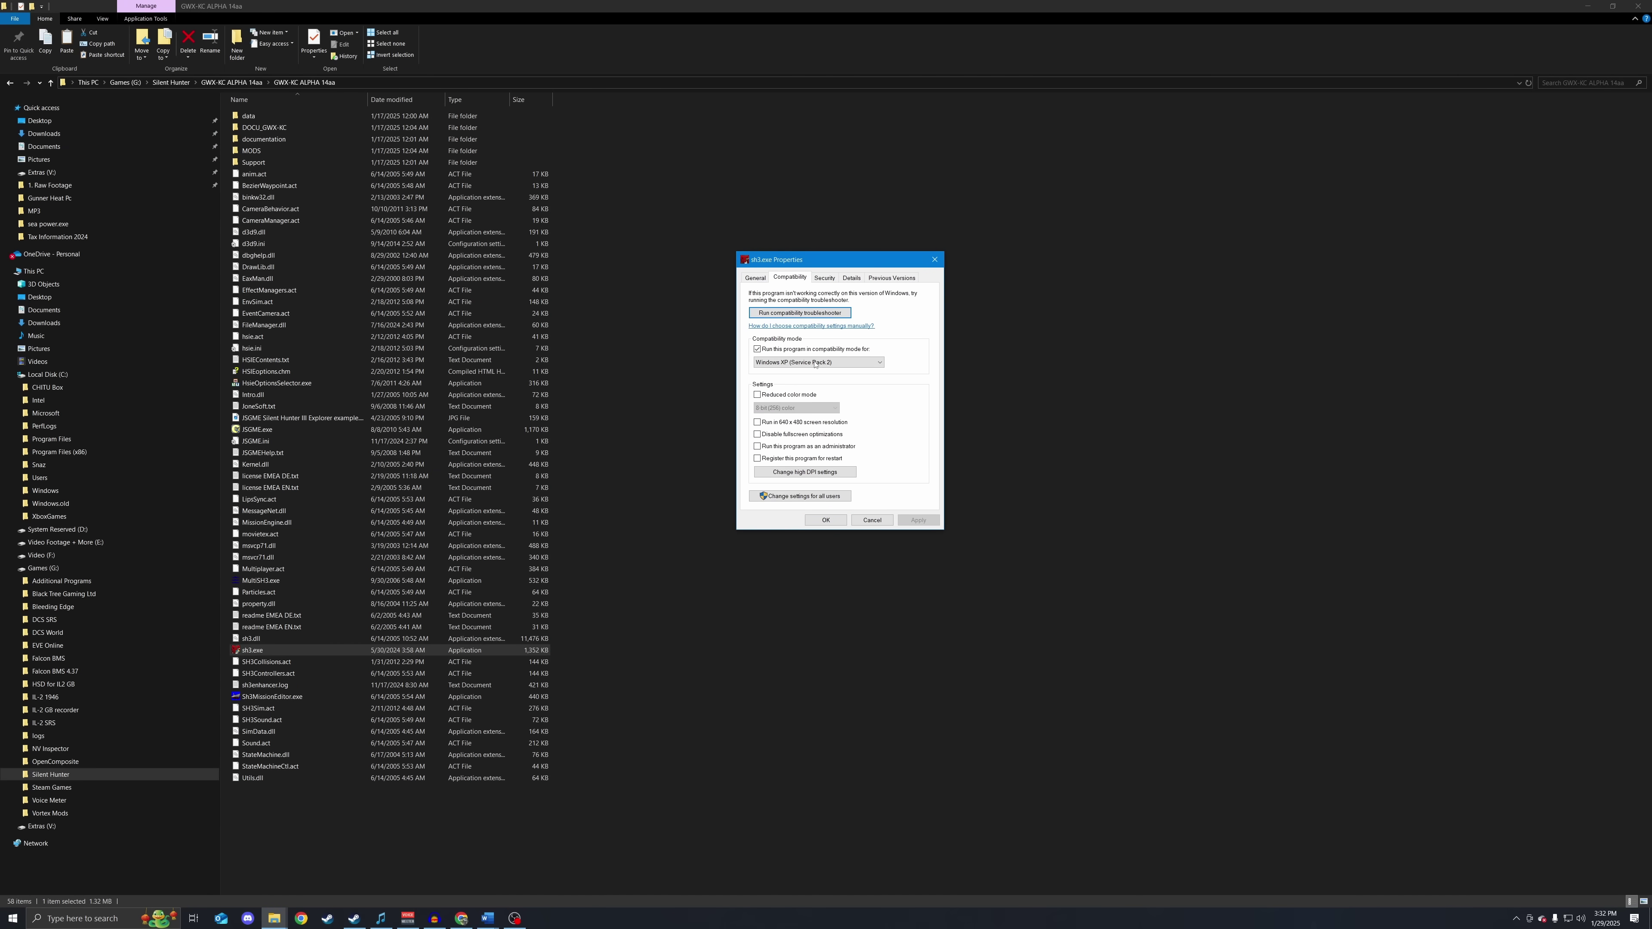
left_click(759, 349)
left_click(814, 363)
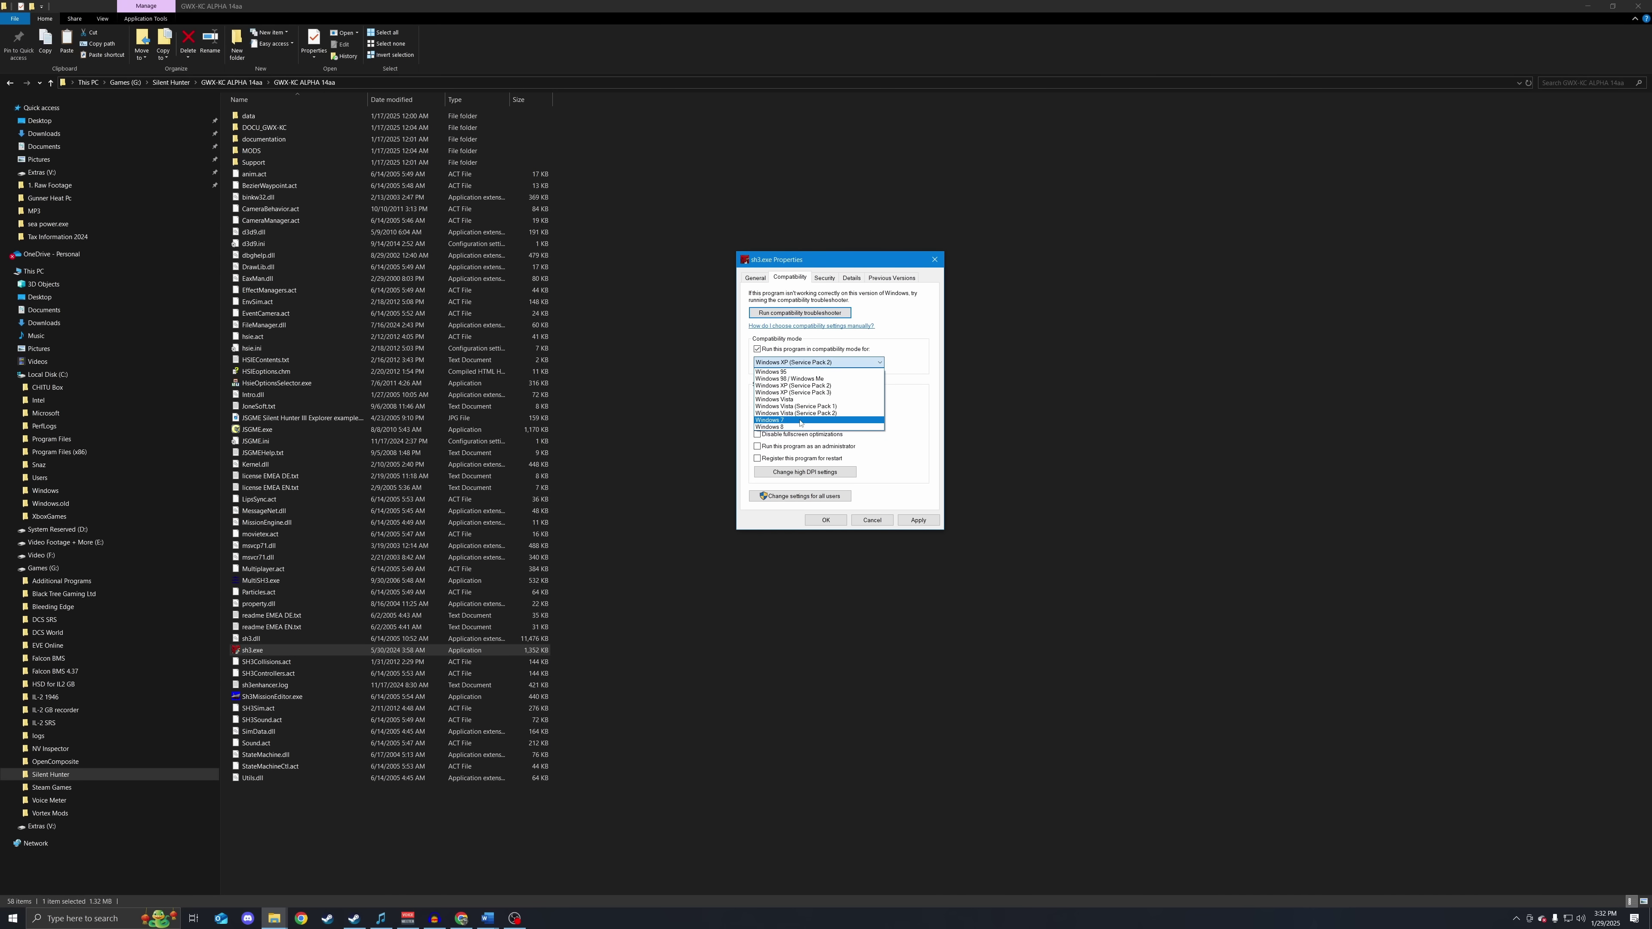
left_click(839, 422)
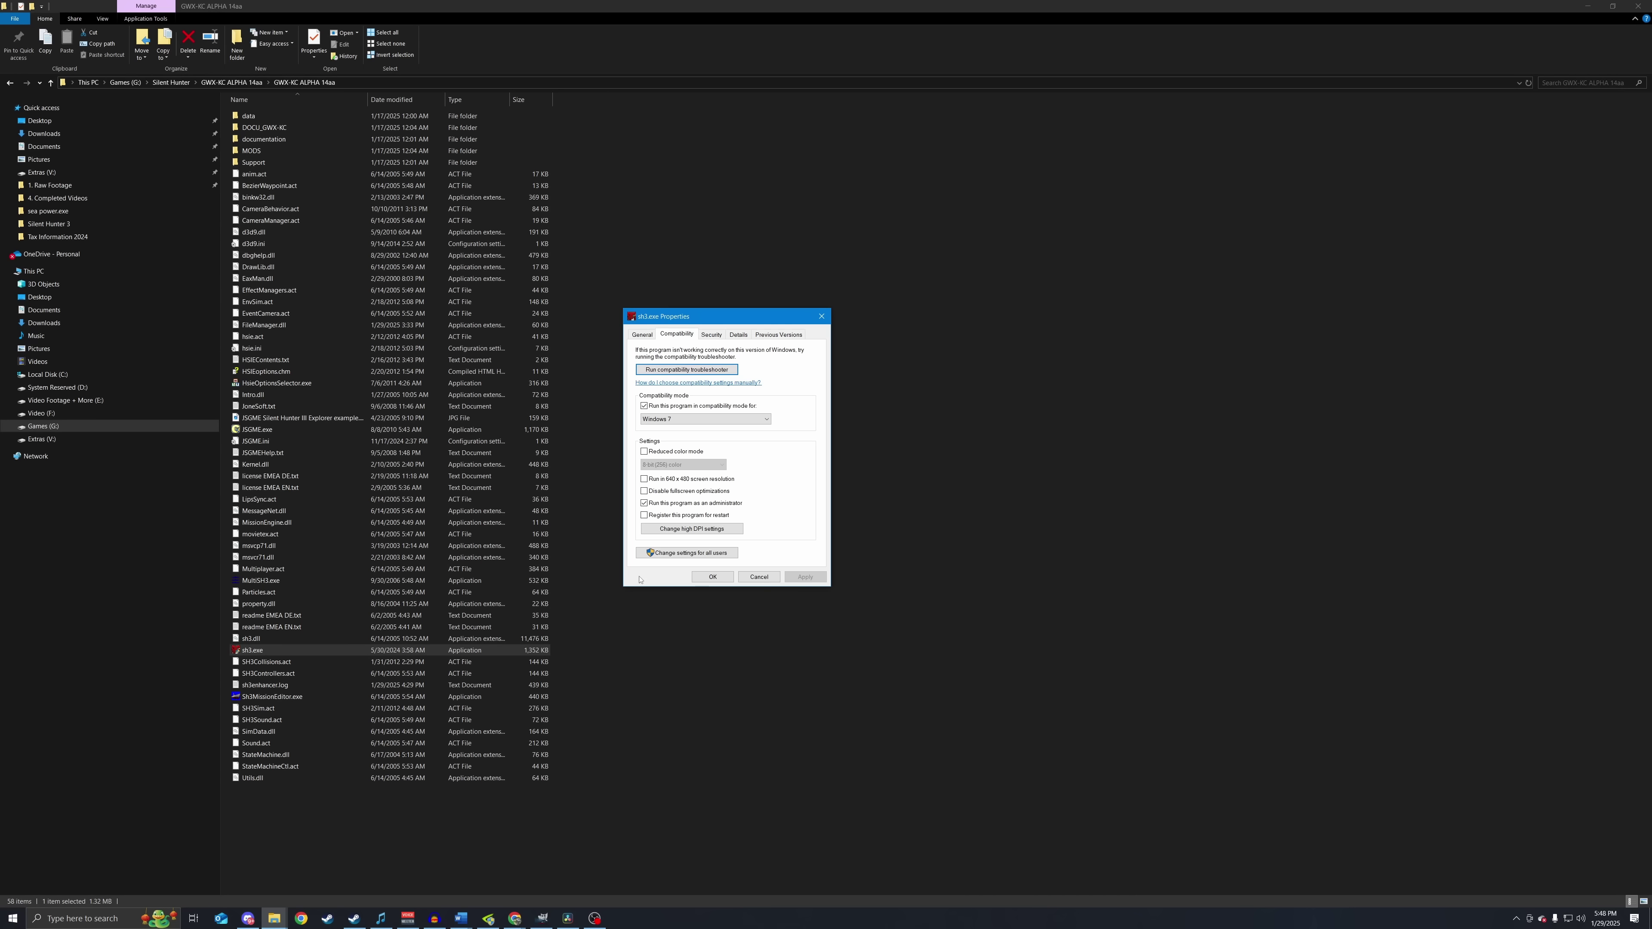
left_click(674, 426)
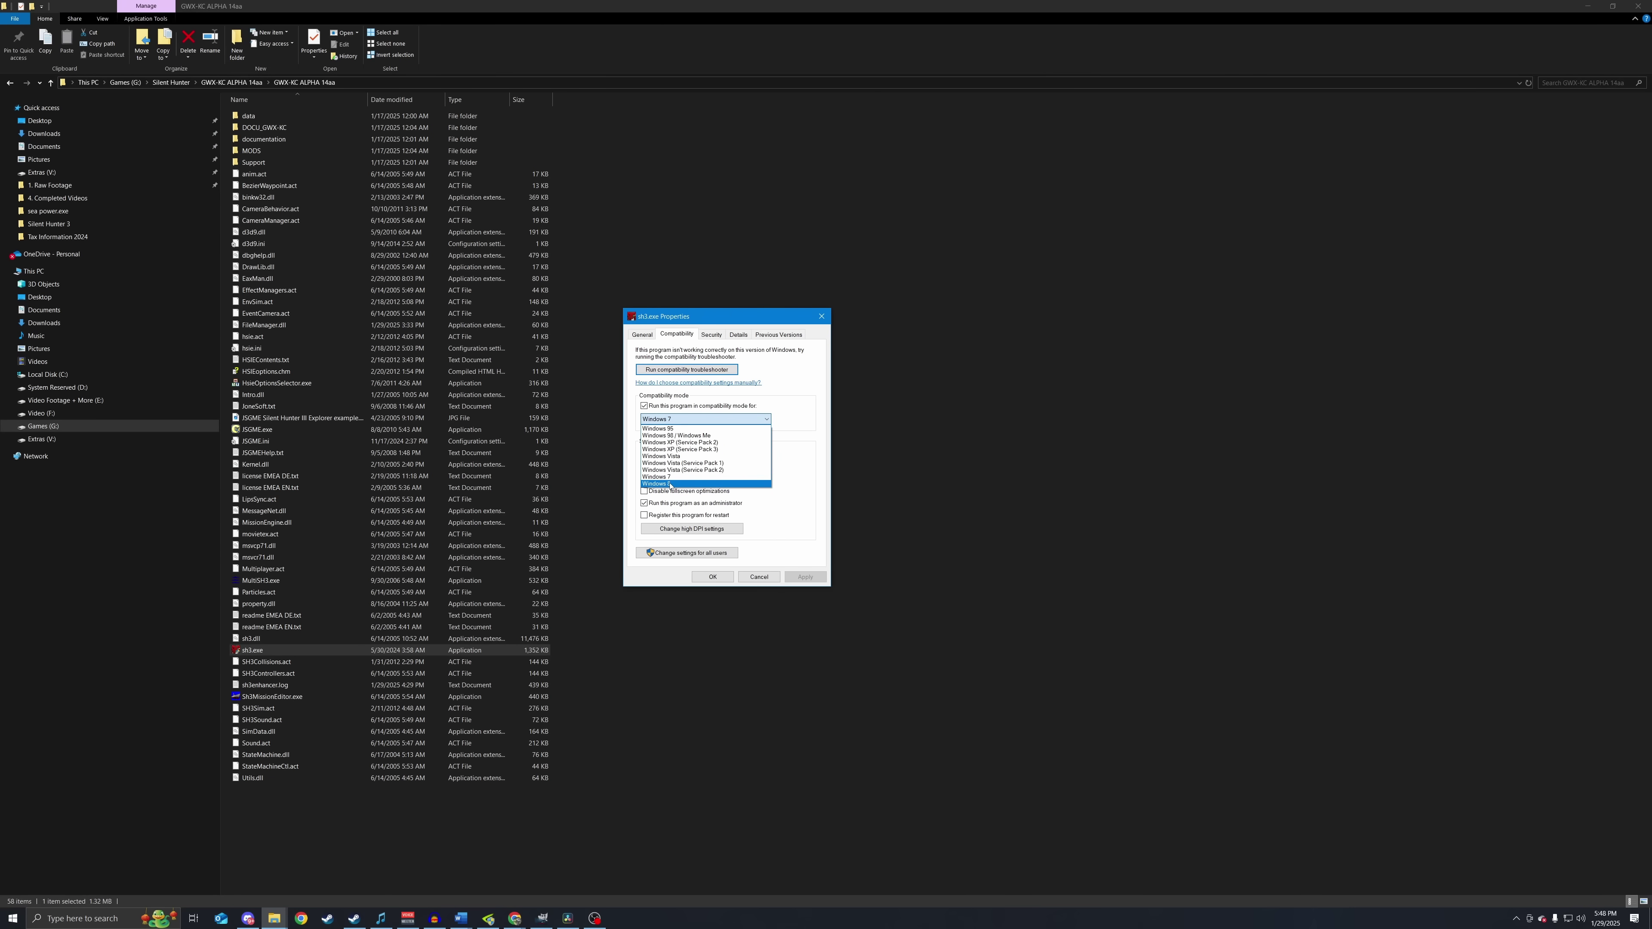
left_click(816, 410)
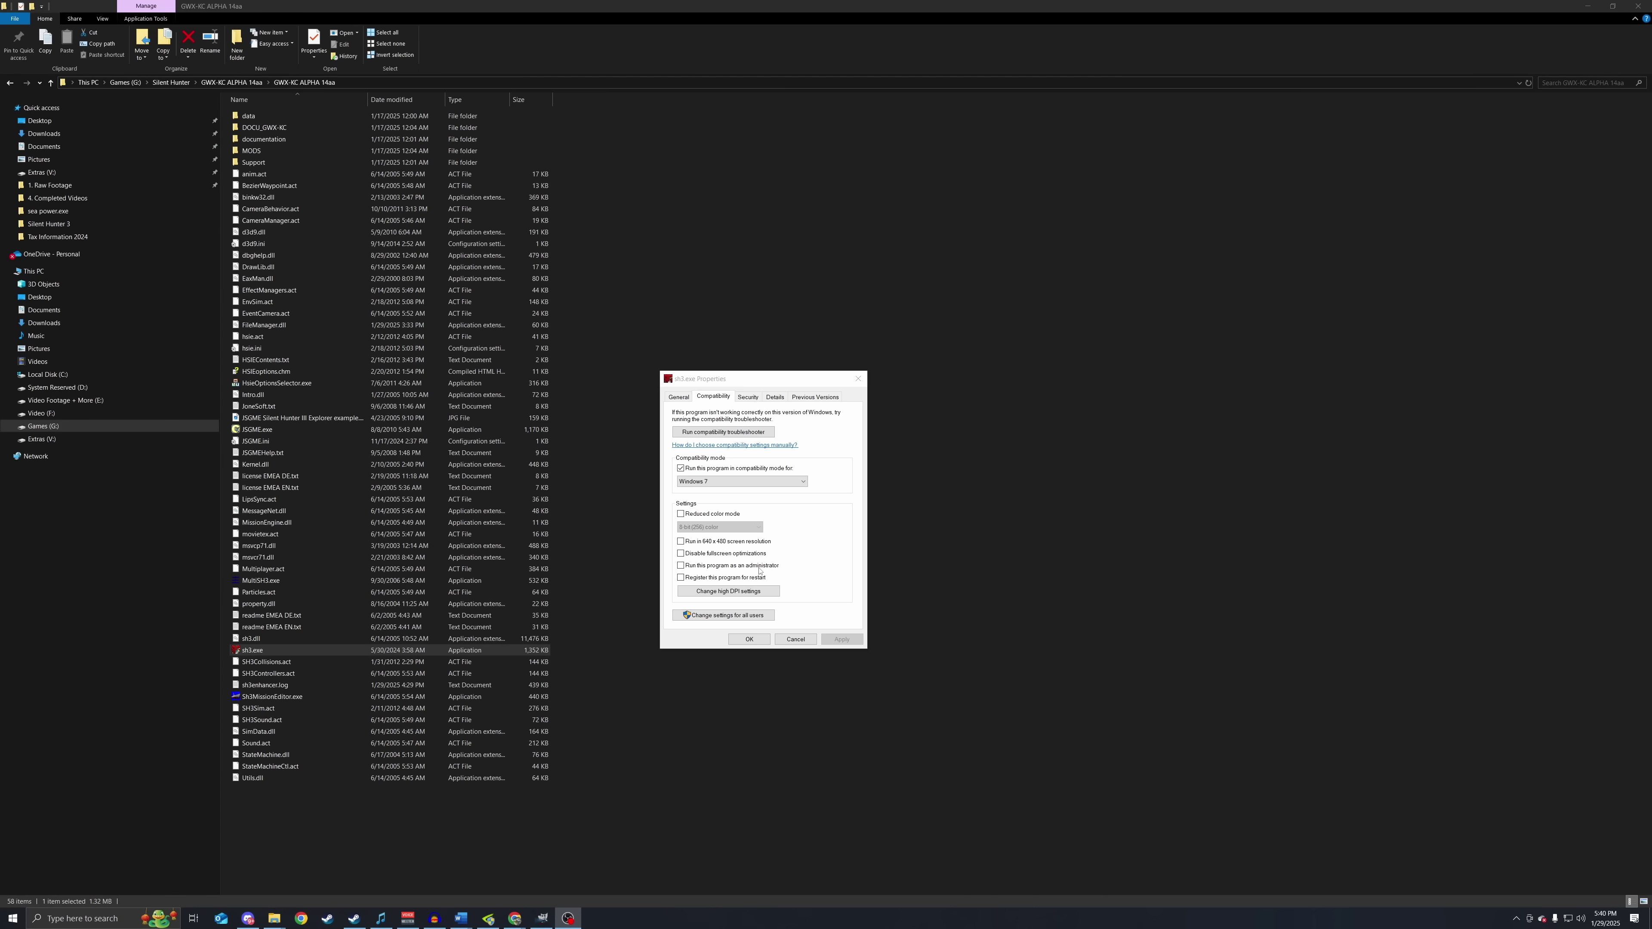
left_click(681, 566)
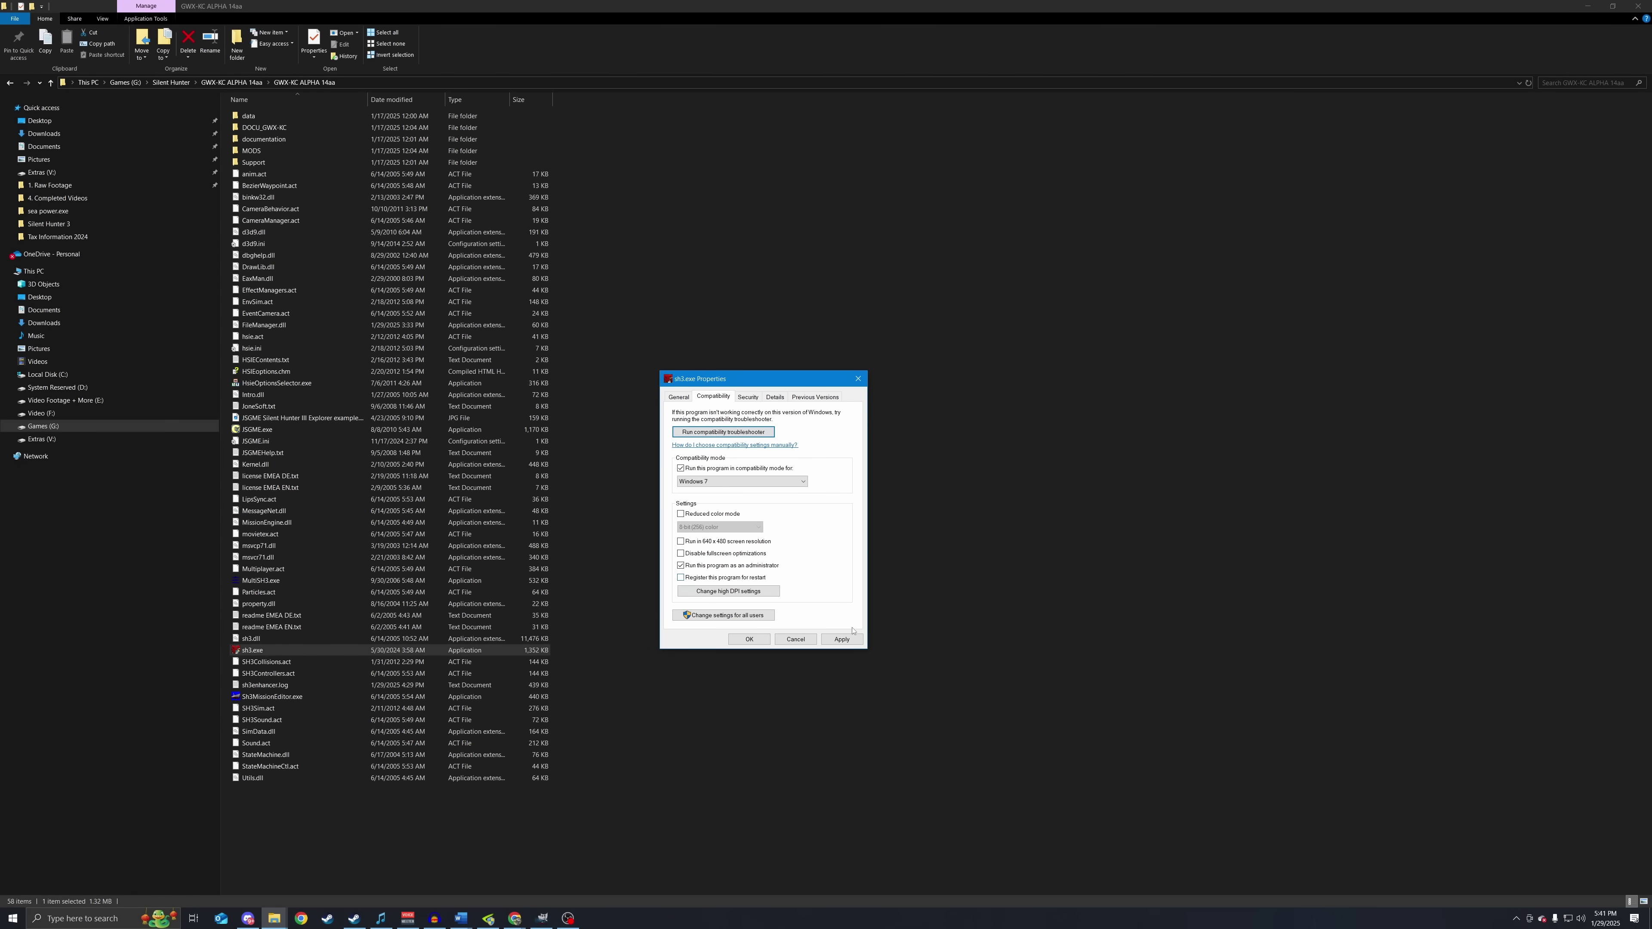
left_click(843, 640)
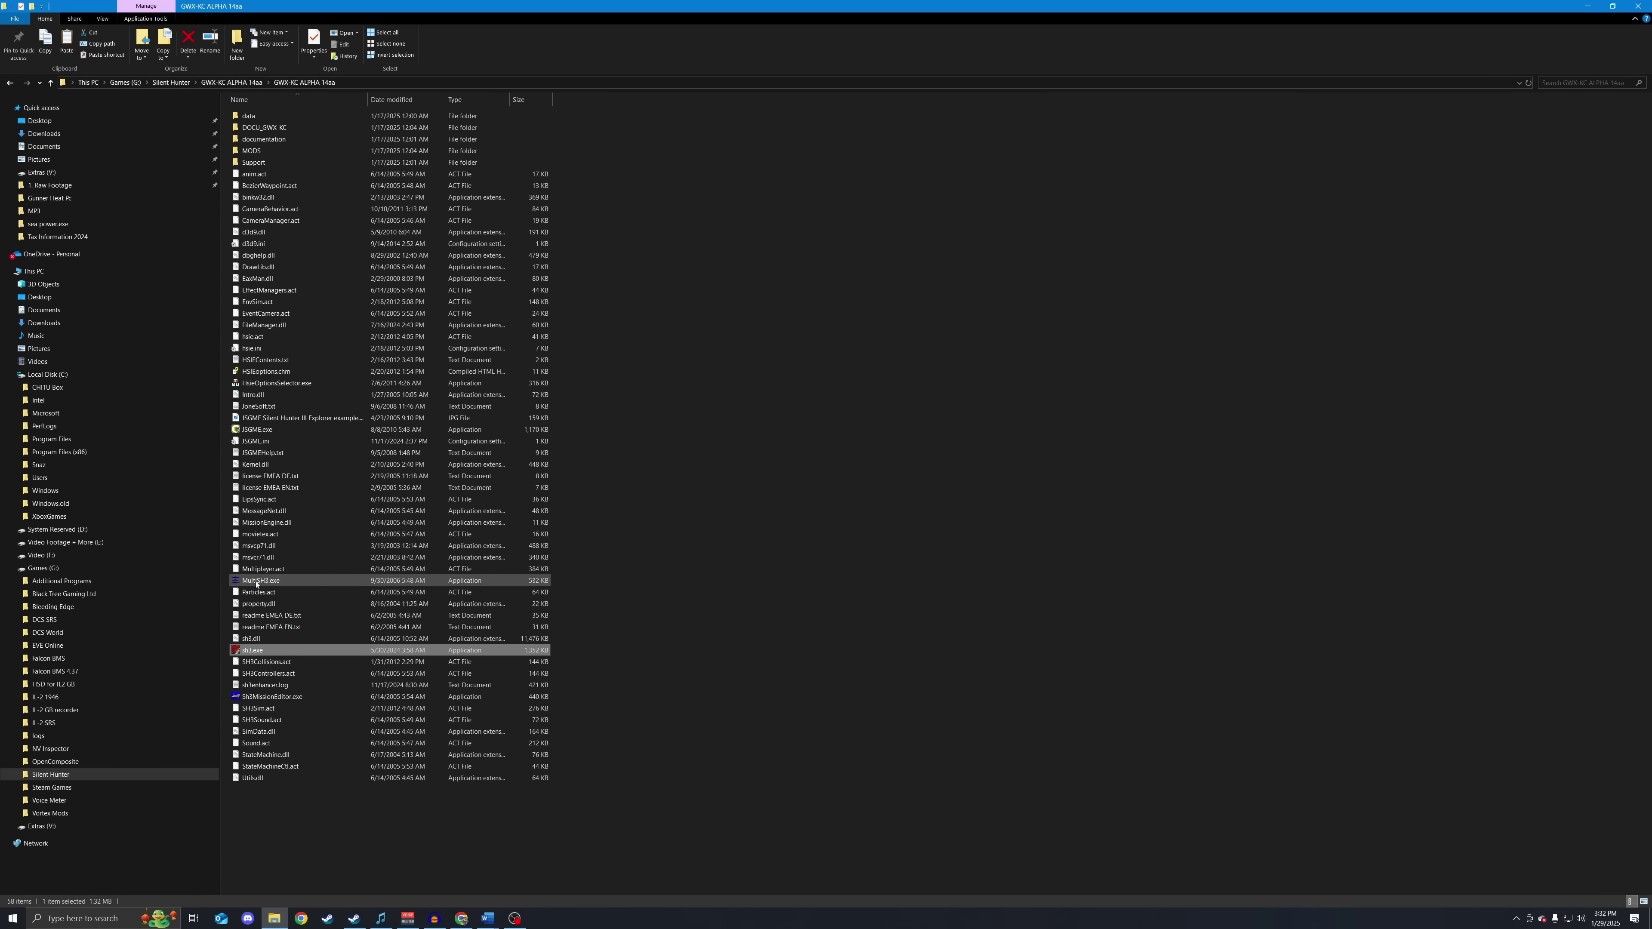
Step: Launch MultiSH3.exe and save a new save folder under My Documents as current
left_click(293, 581)
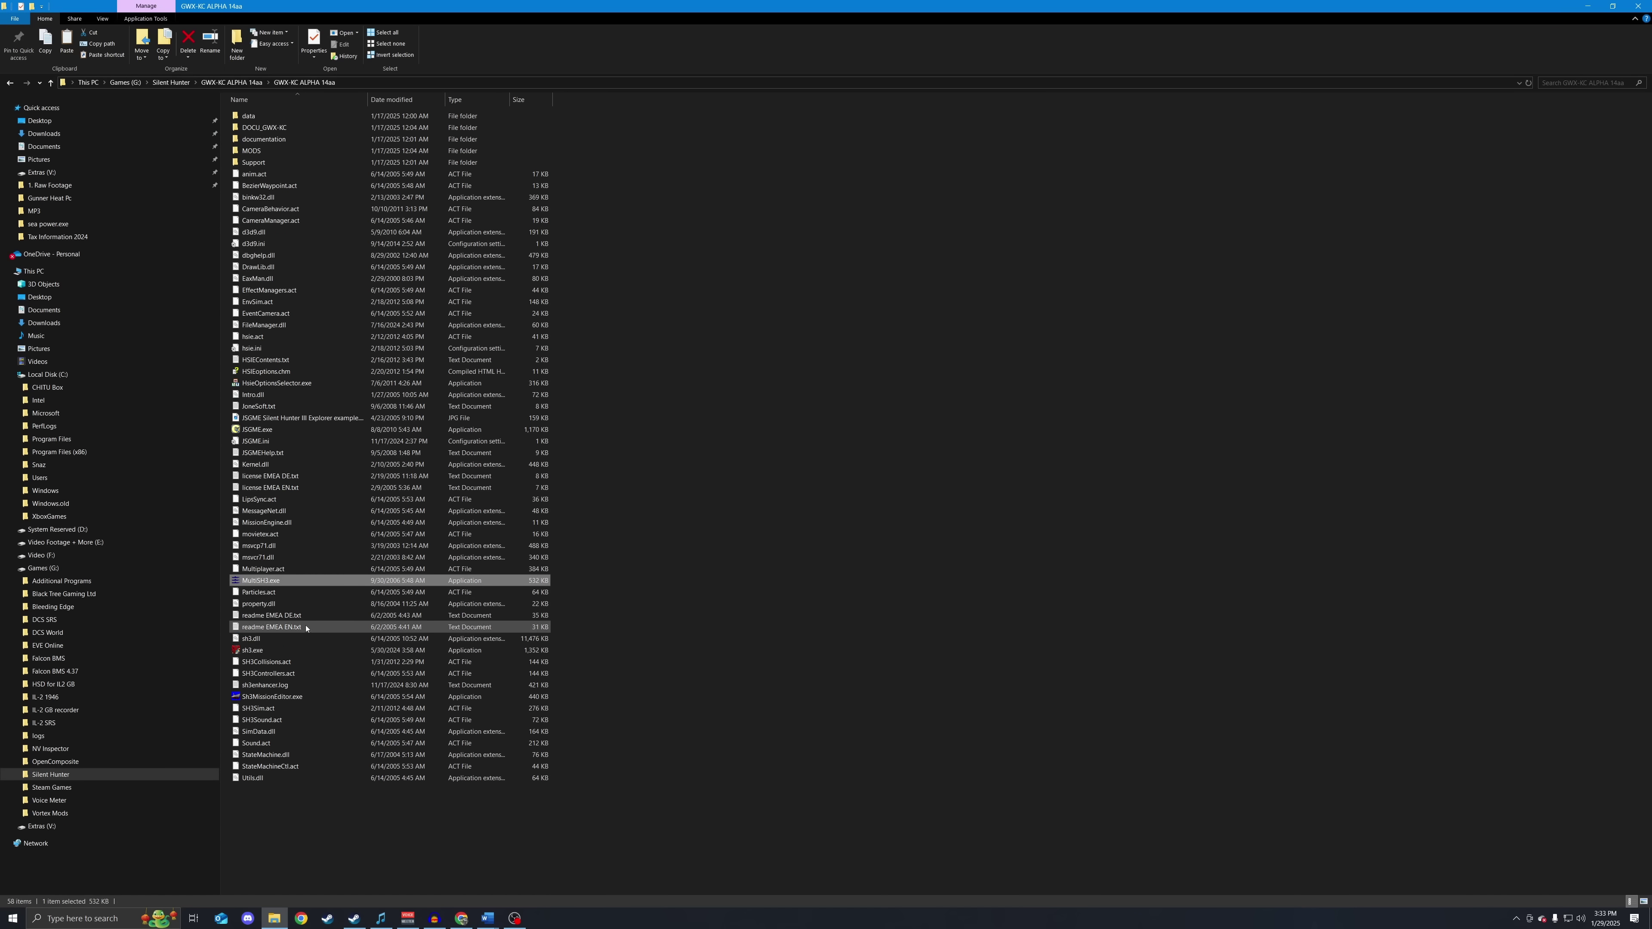
double_click(291, 581)
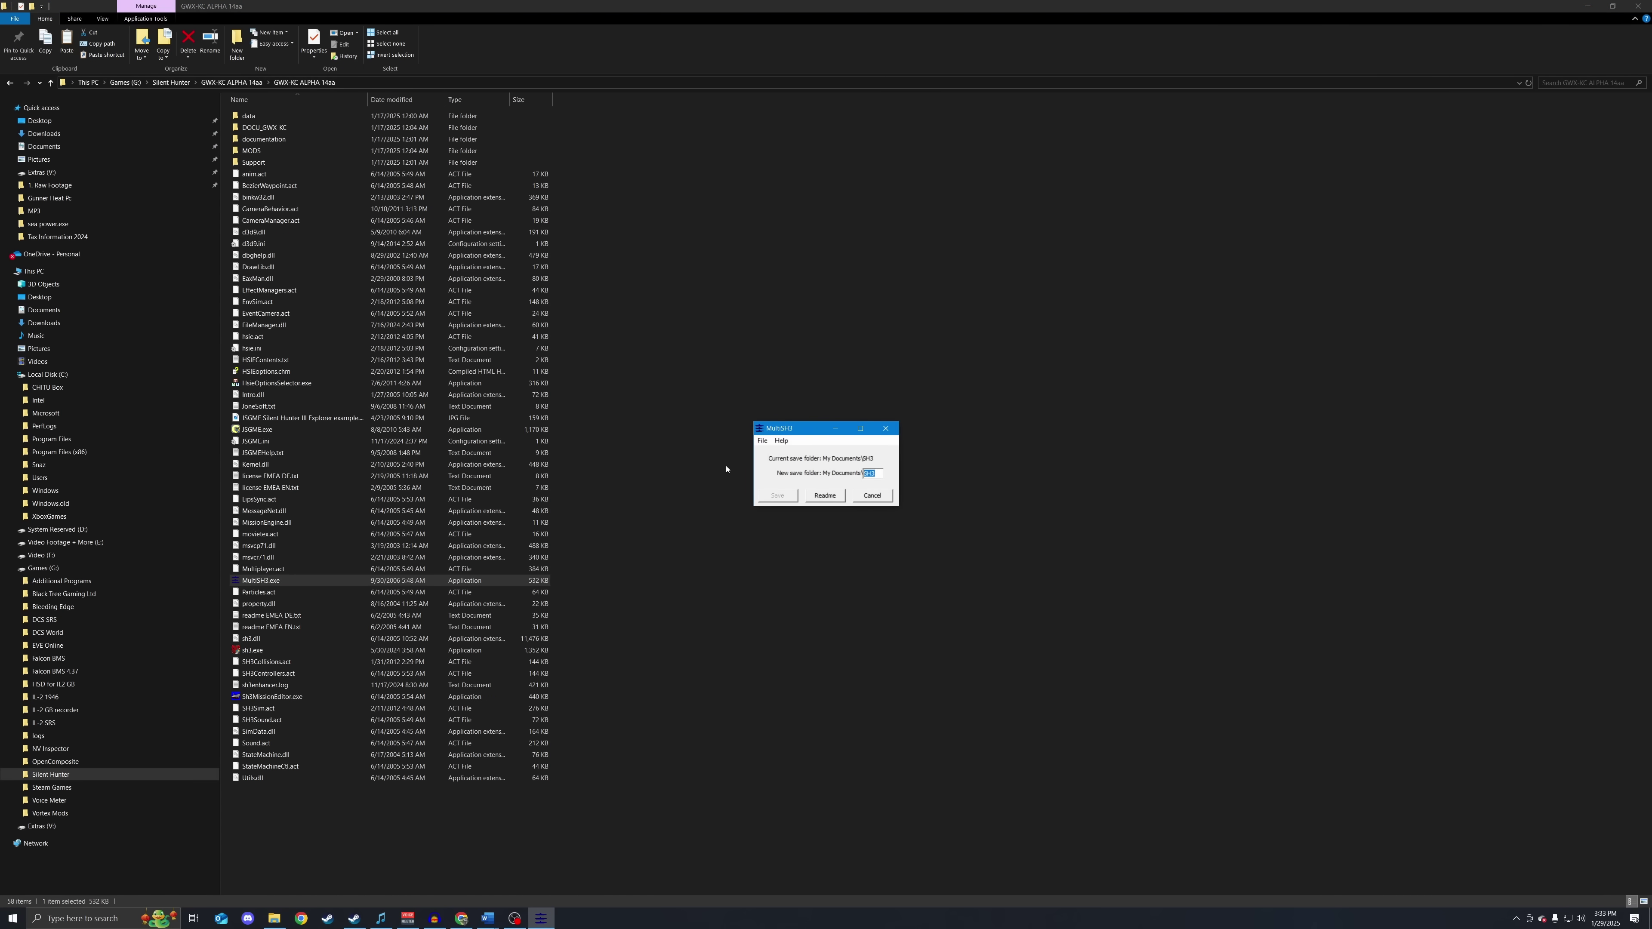
left_click(784, 356)
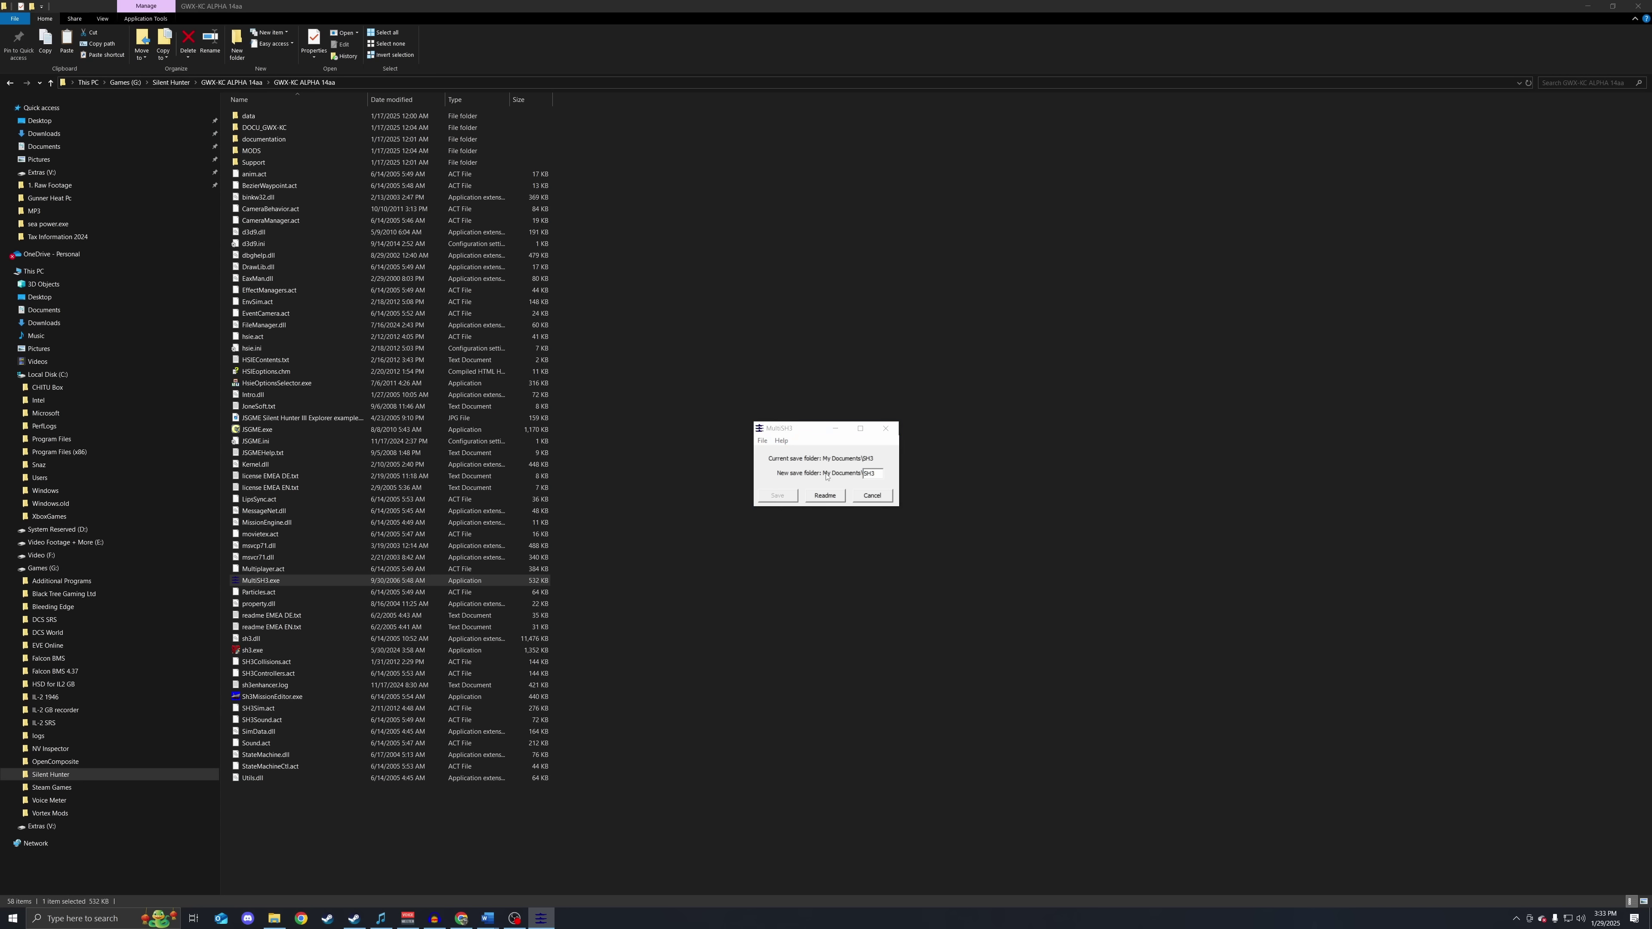
left_click(878, 473)
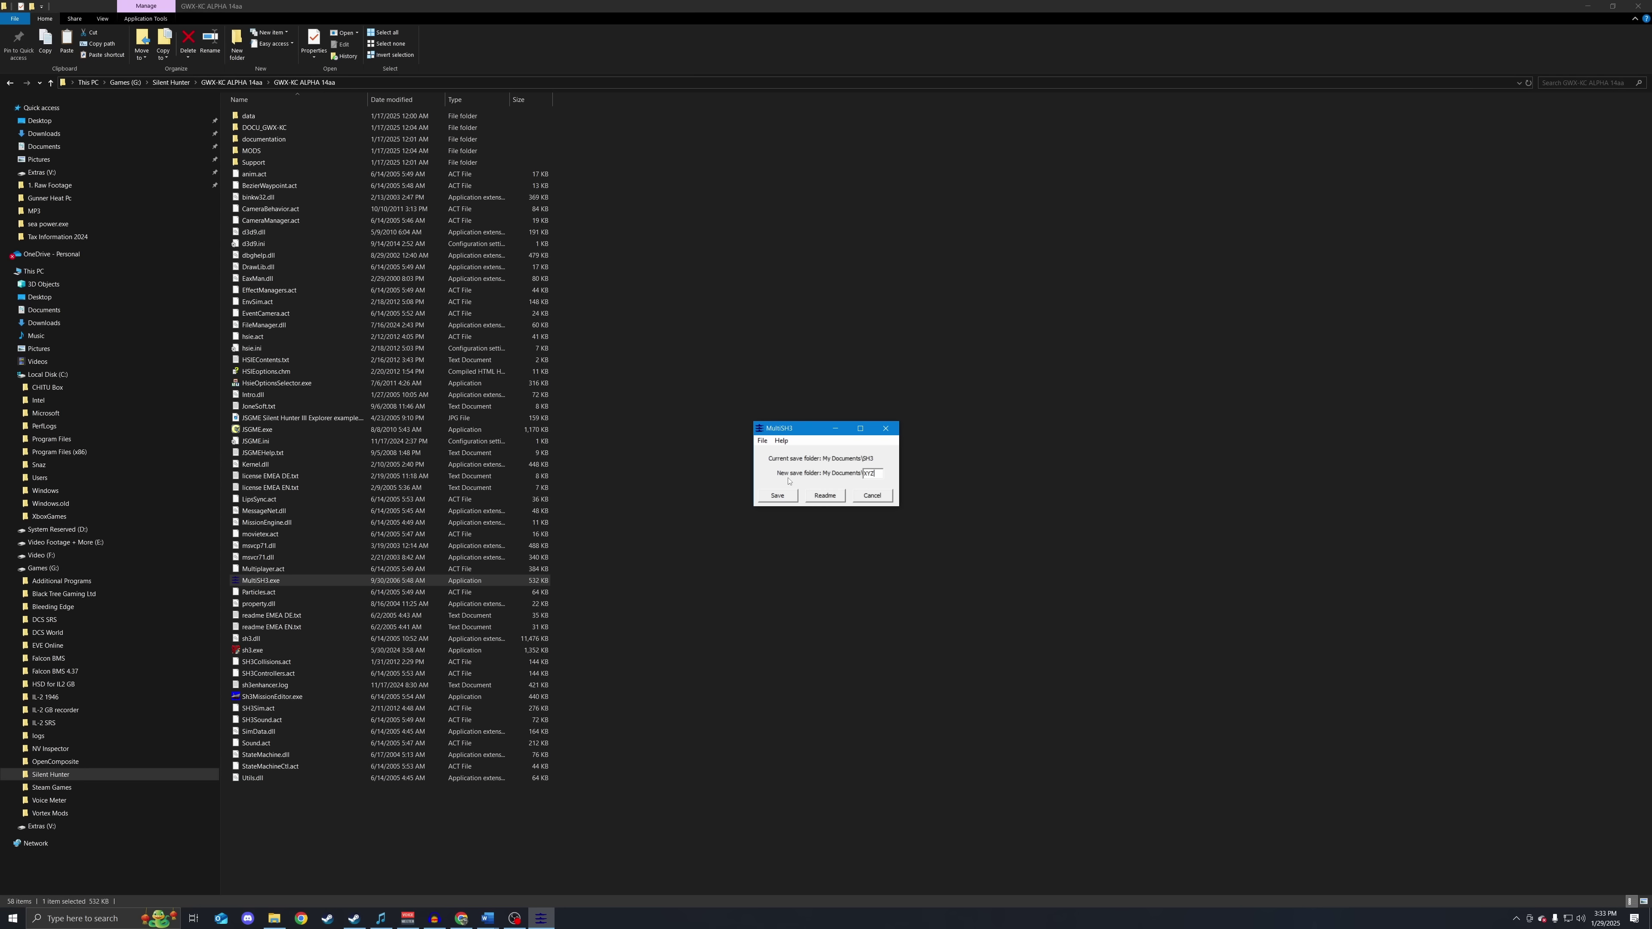
left_click(791, 496)
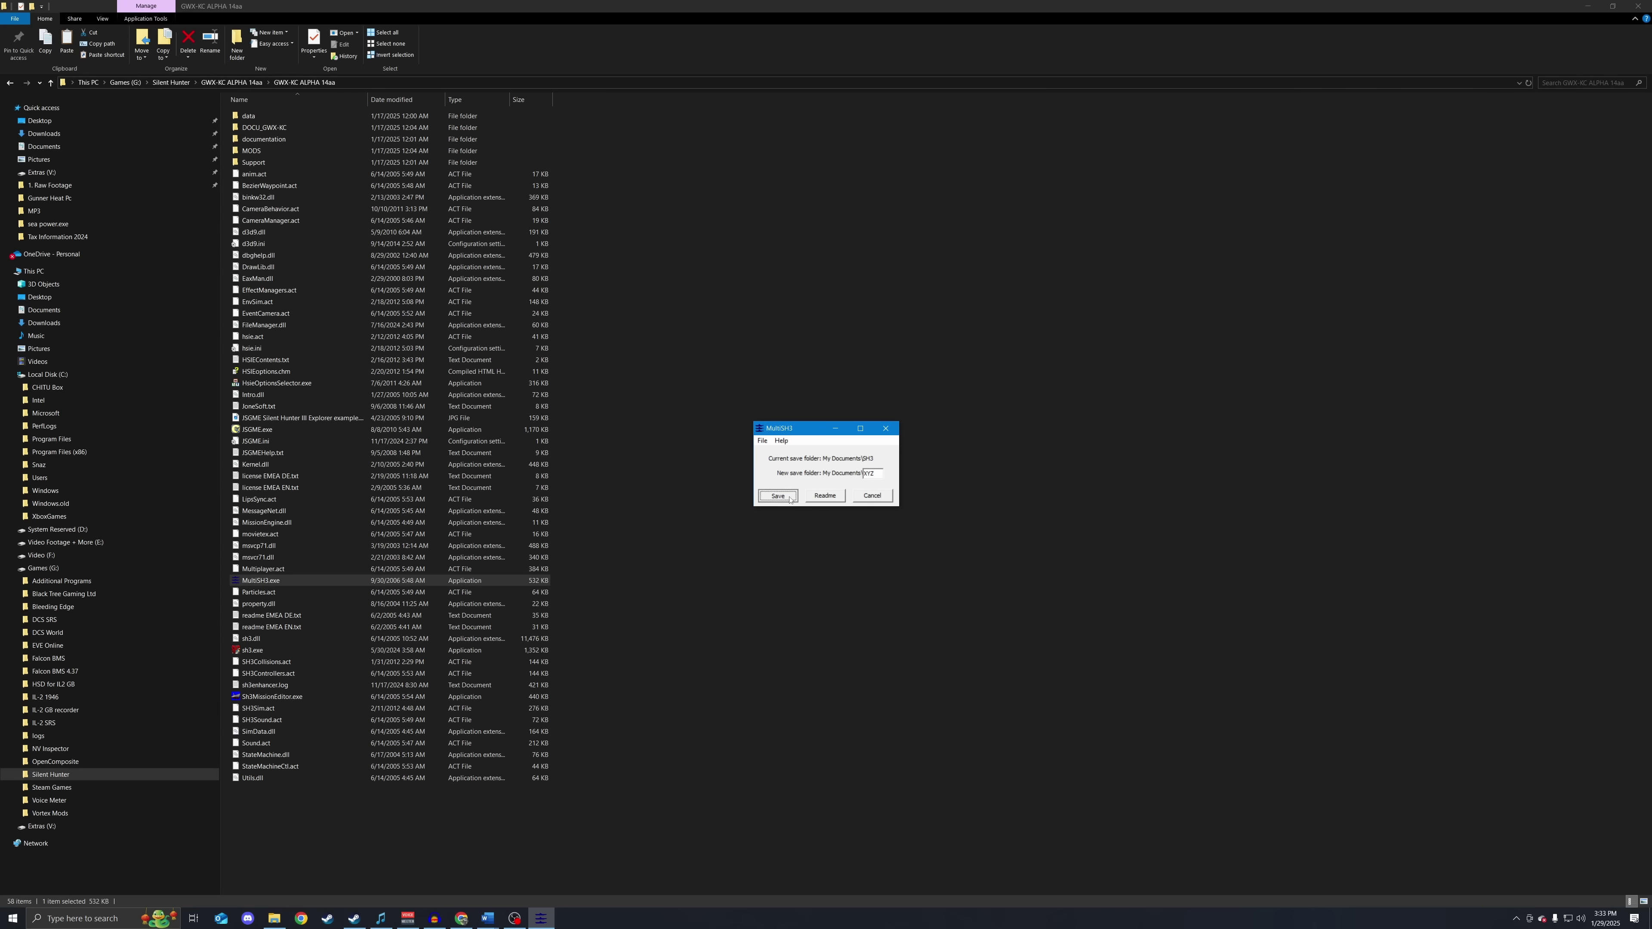
Step: Close MultiSH3, launch sh3.exe, and expand the SmartScreen warning's More info details
left_click(885, 428)
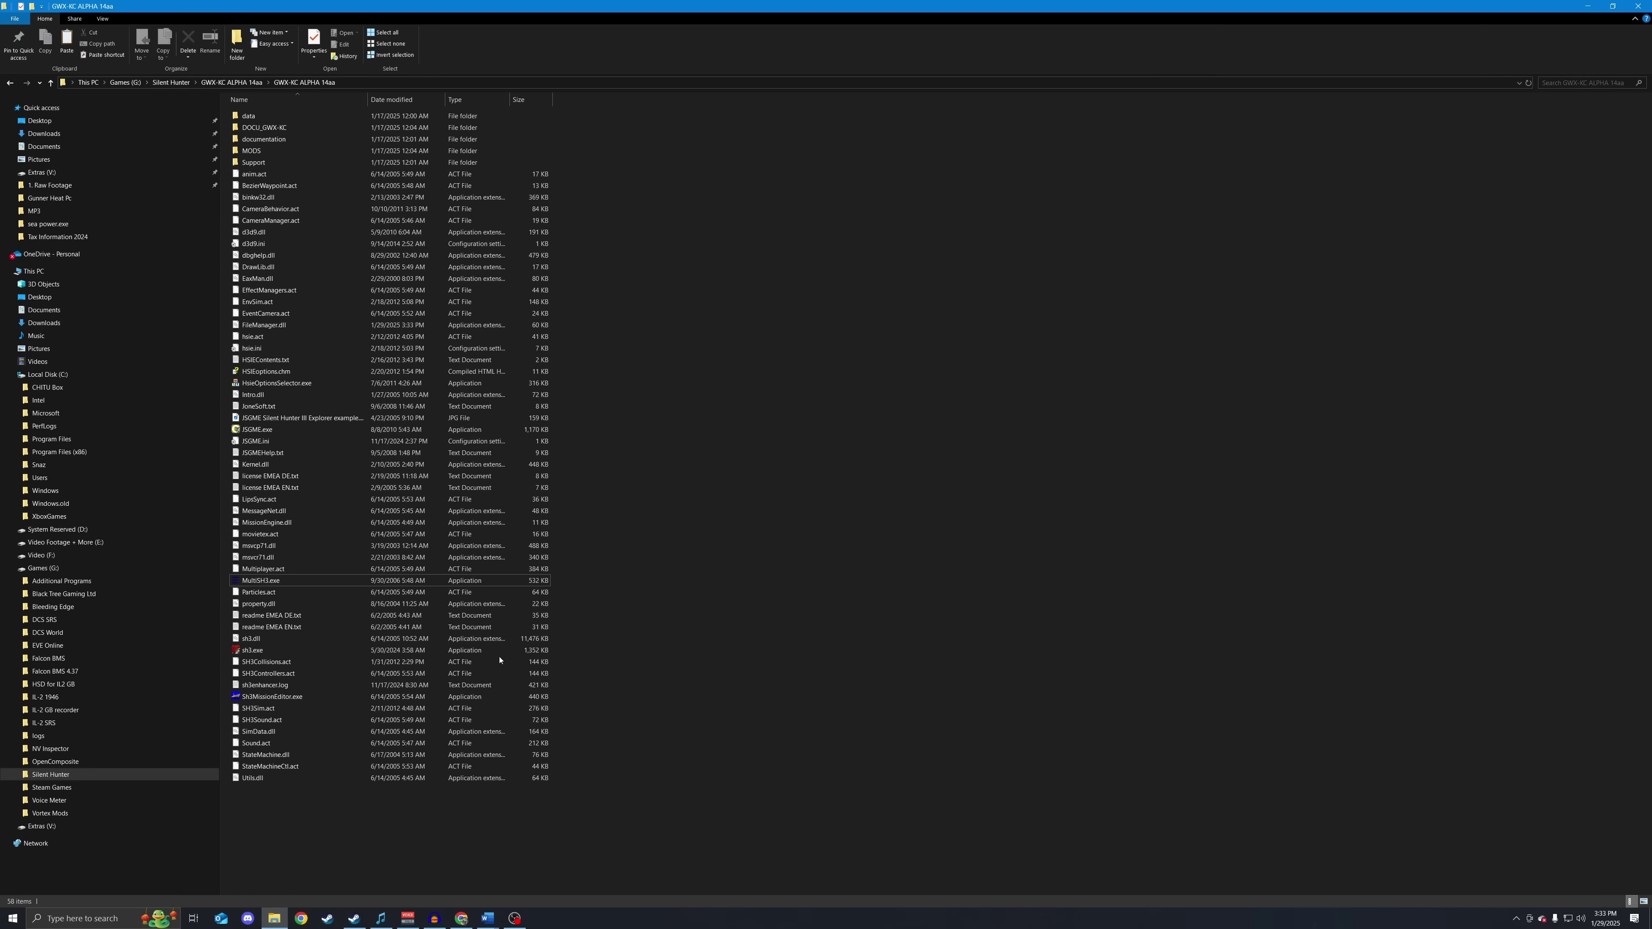
double_click(253, 650)
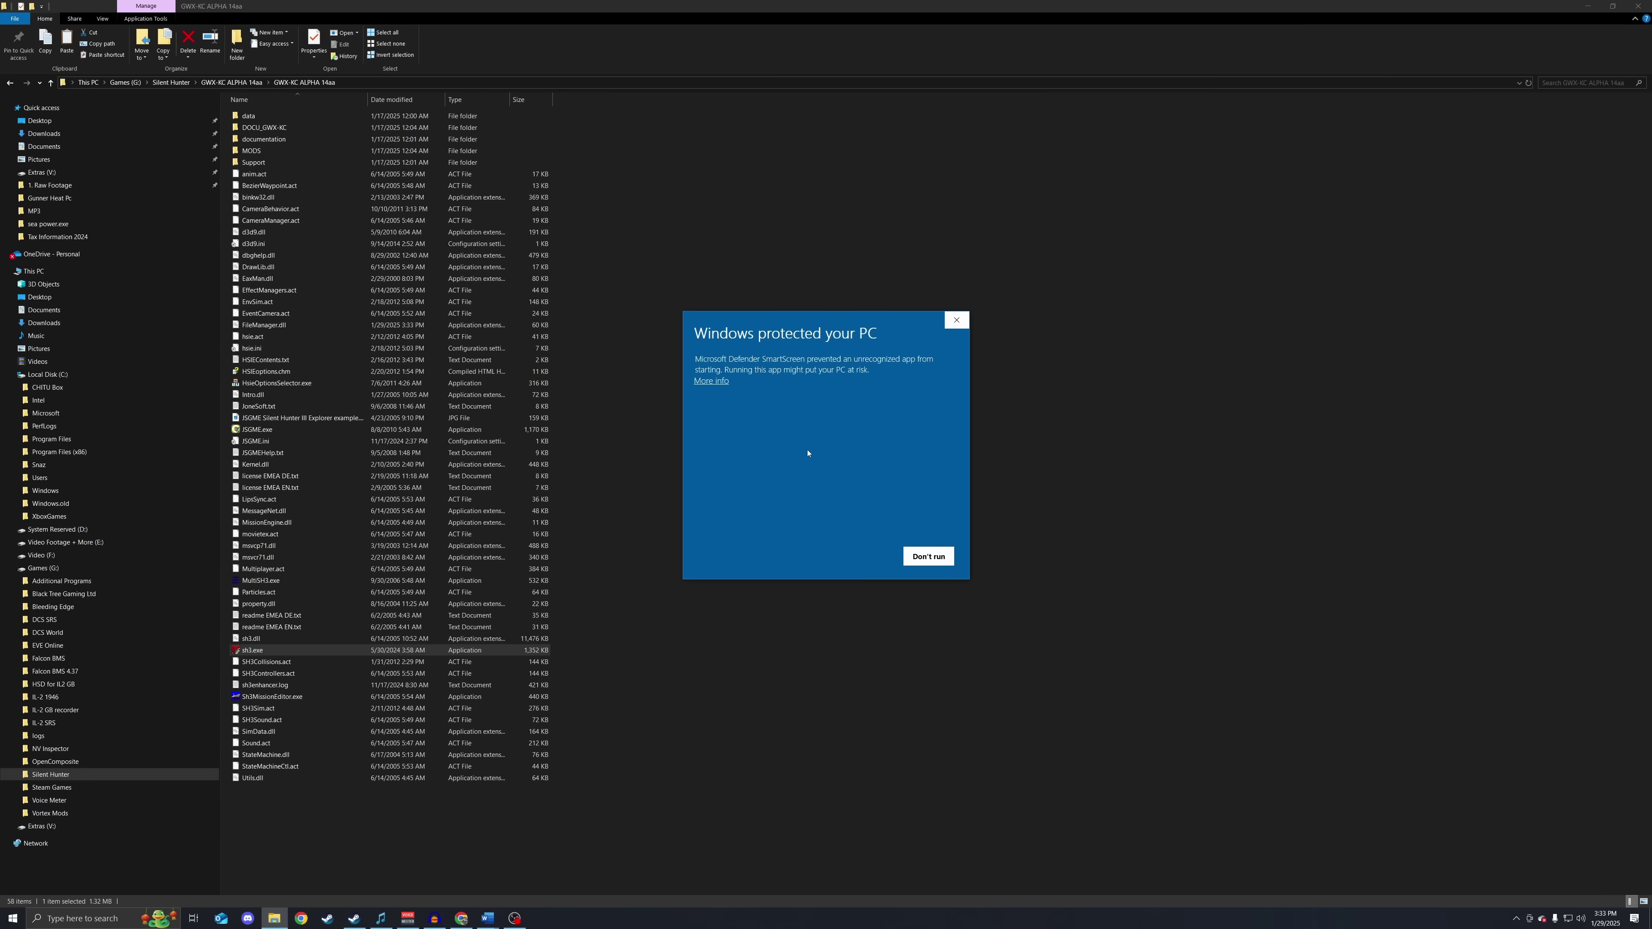
left_click(721, 382)
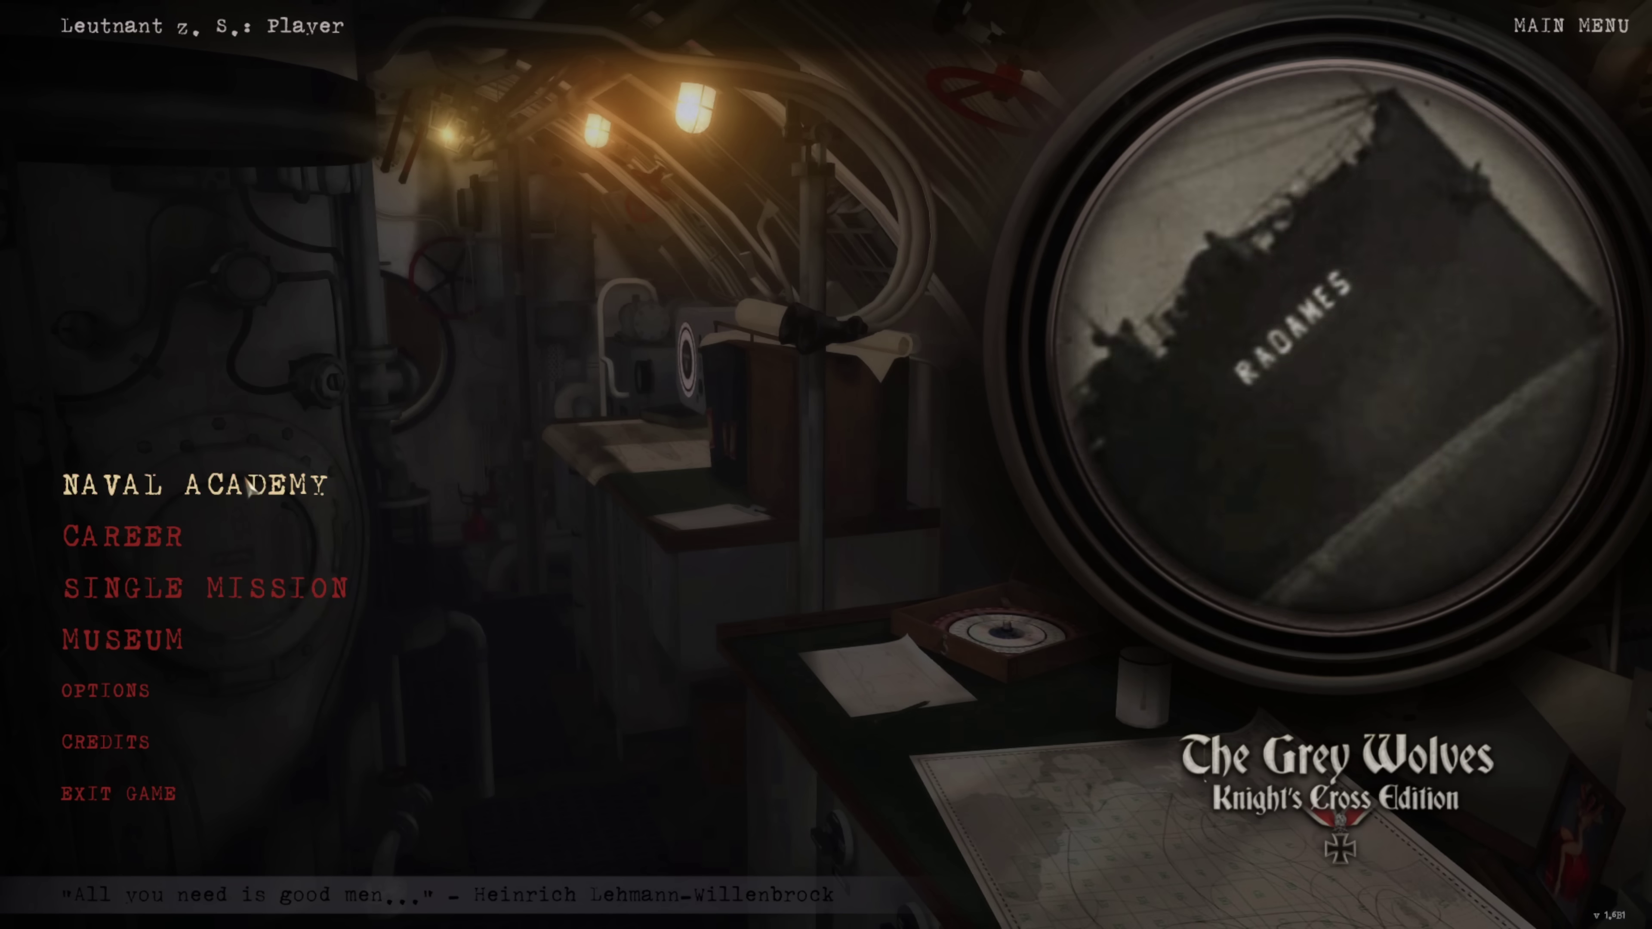
Step: Start the Naval Academy's Convoy Attack exercise in Training mode
left_click(253, 487)
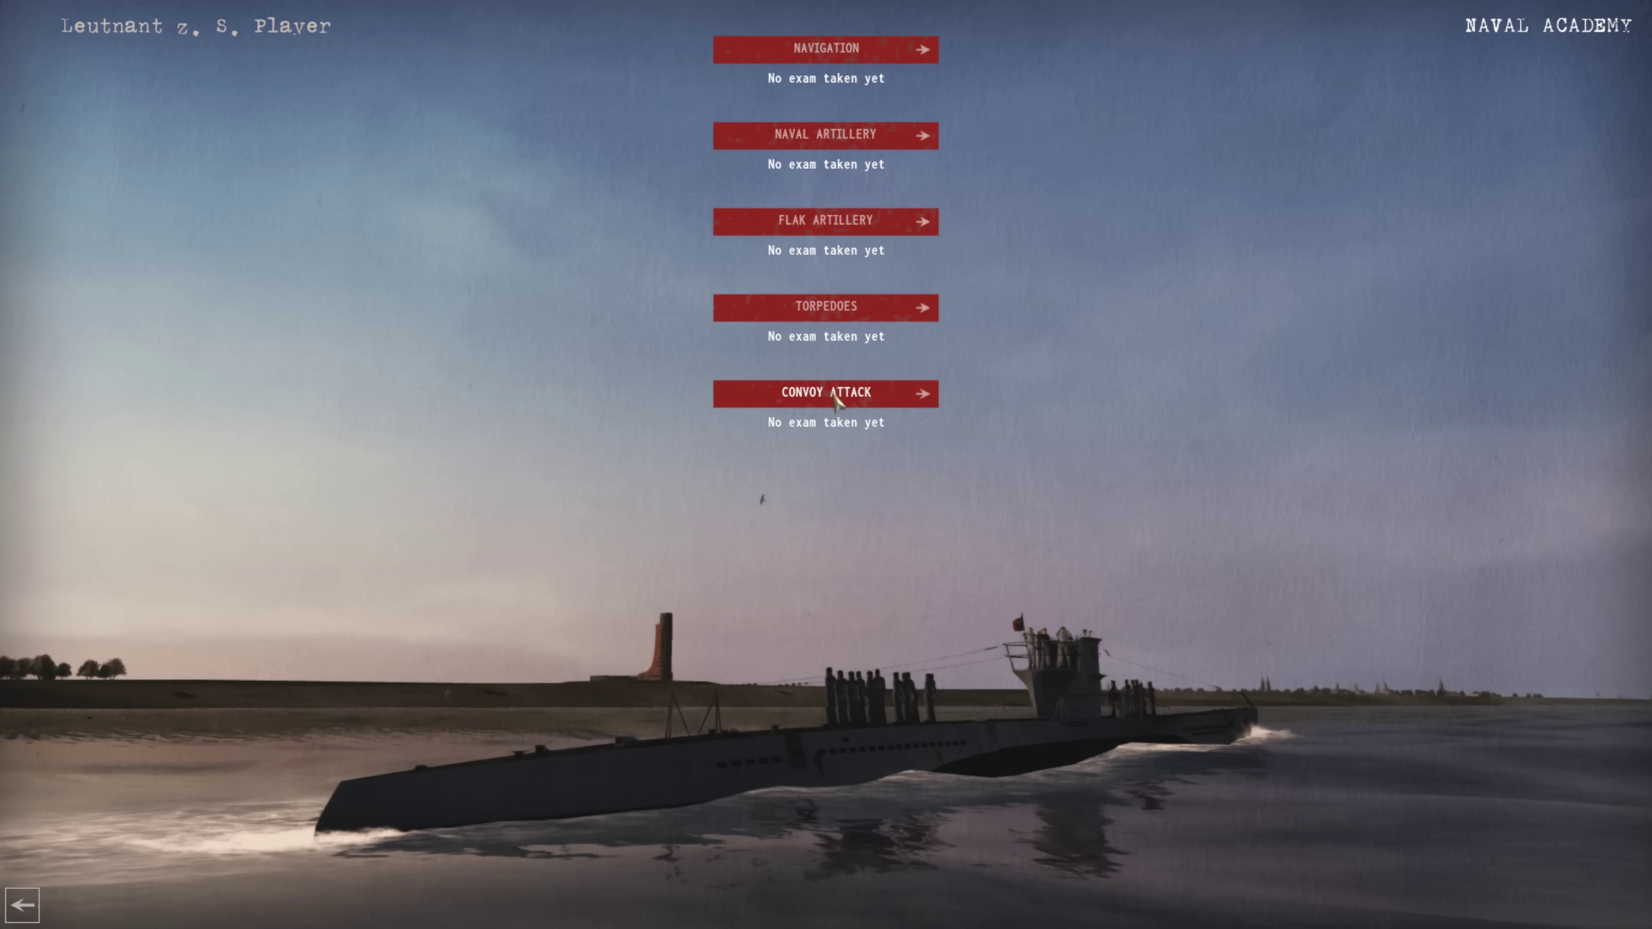
left_click(865, 405)
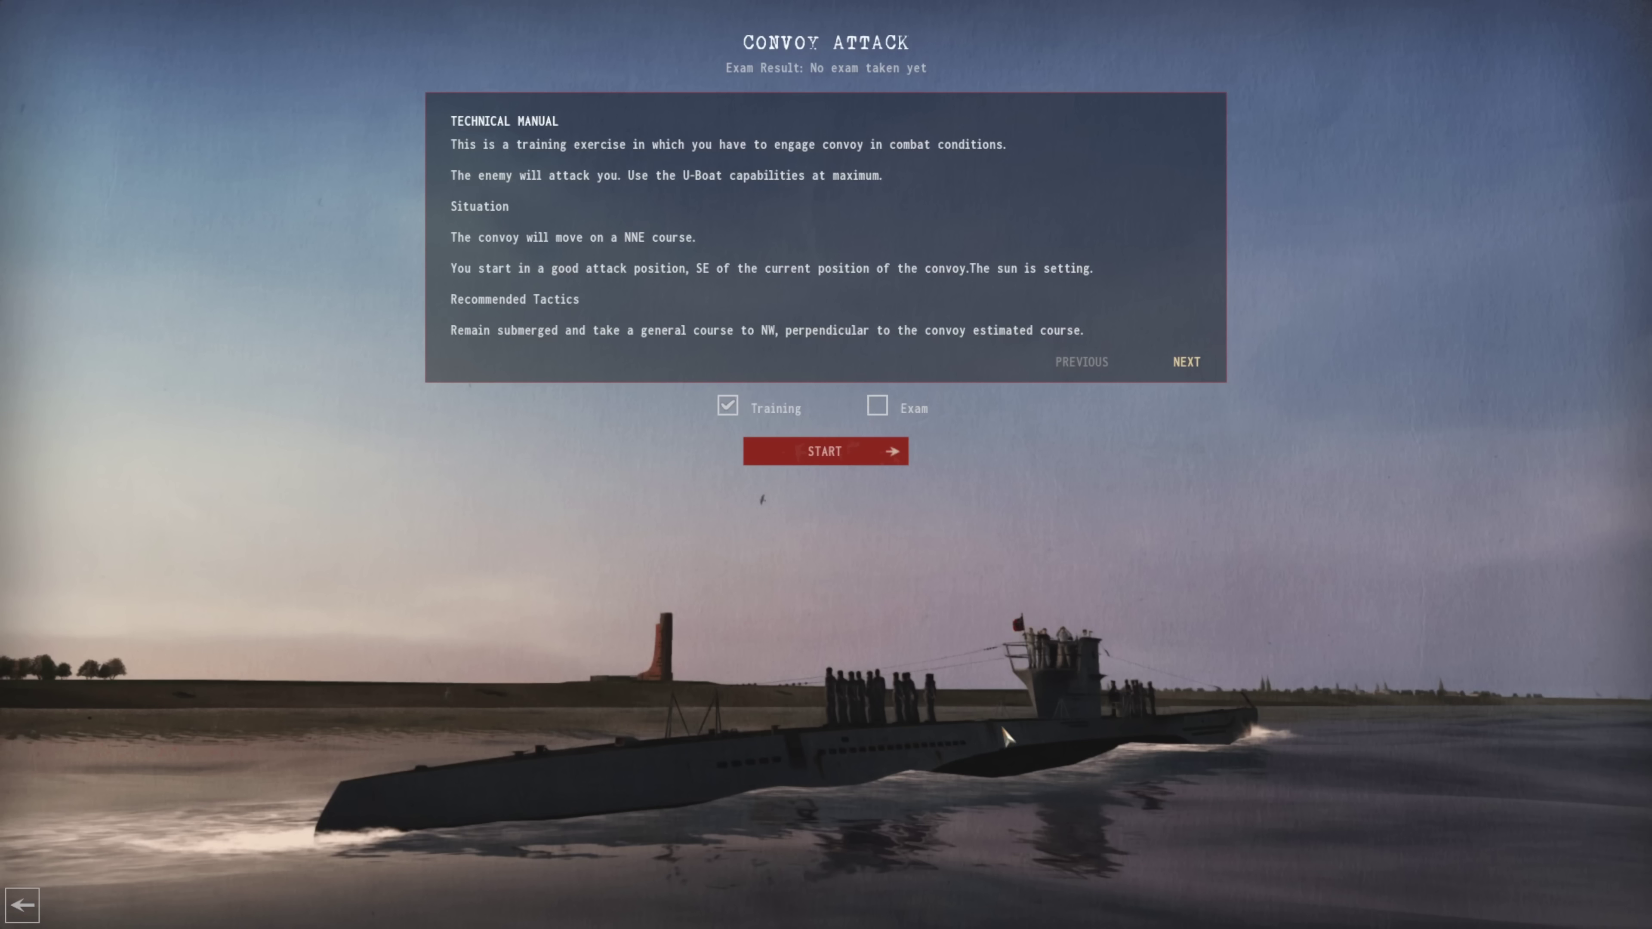
left_click(861, 454)
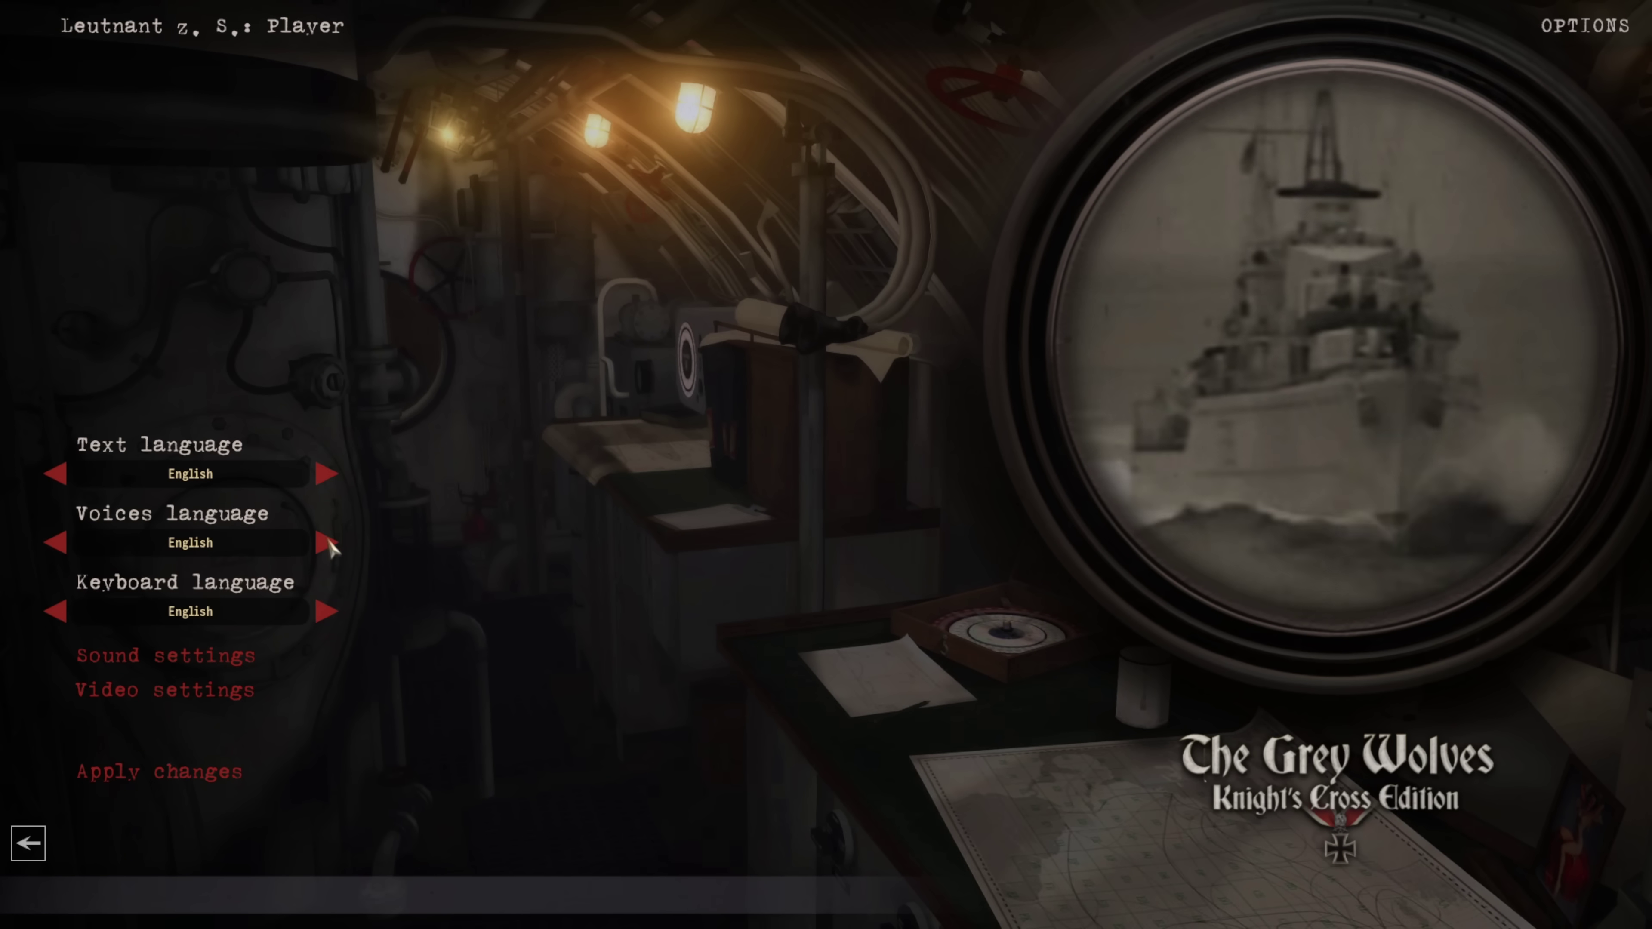
Step: Set the voices language to German and confirm applying the change
left_click(325, 544)
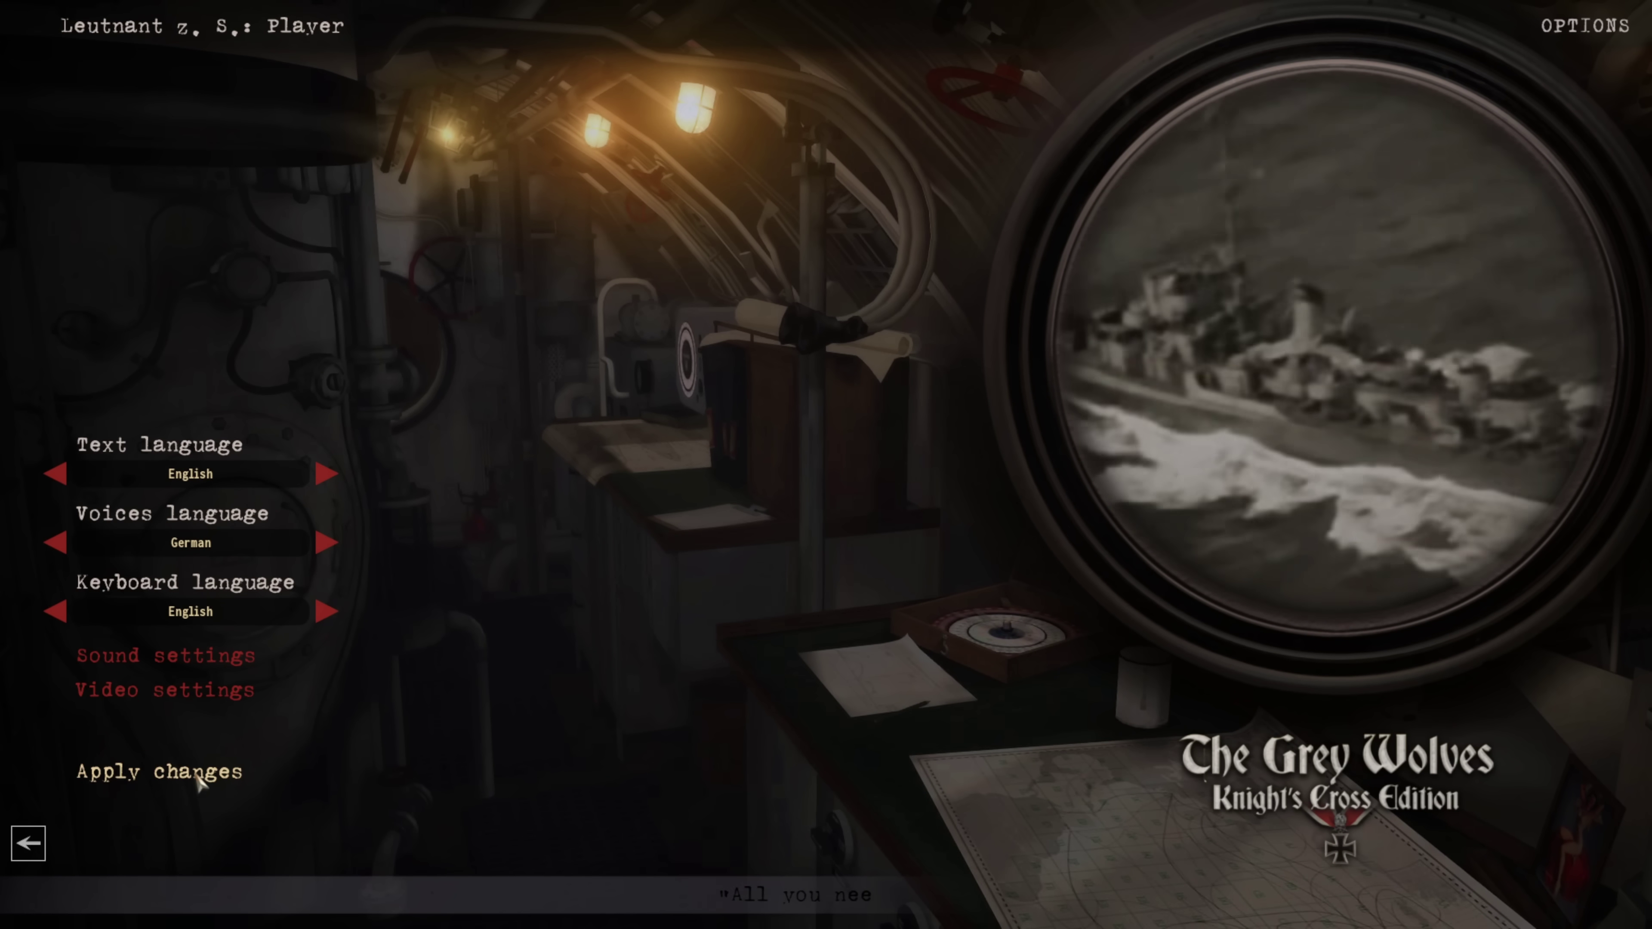
left_click(195, 774)
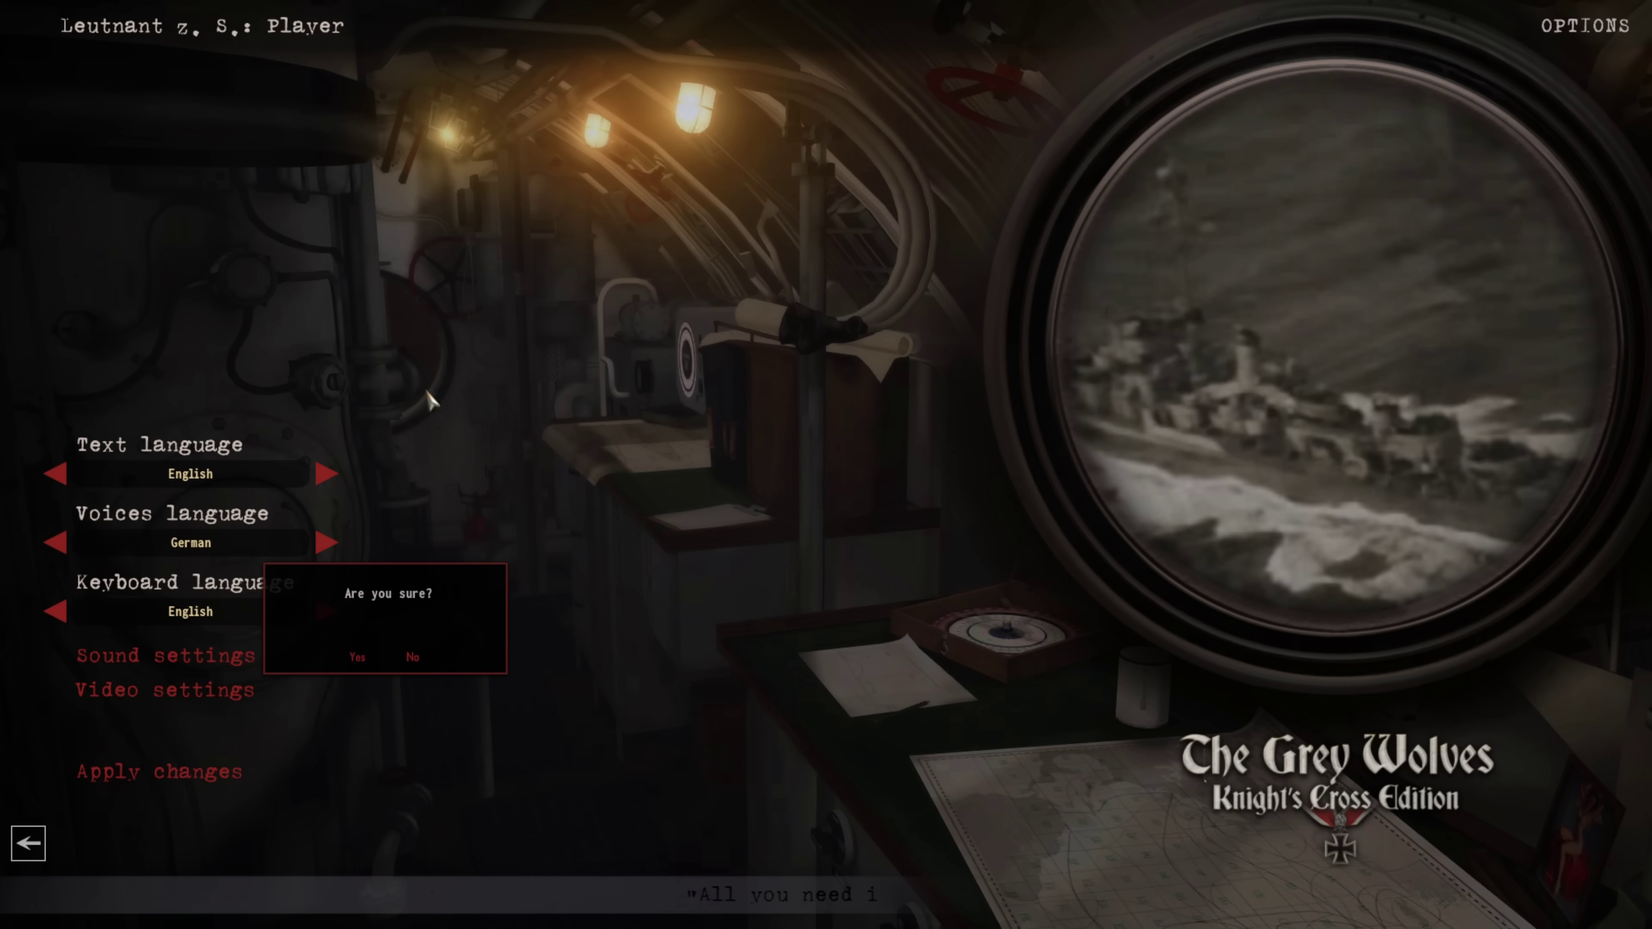
left_click(351, 654)
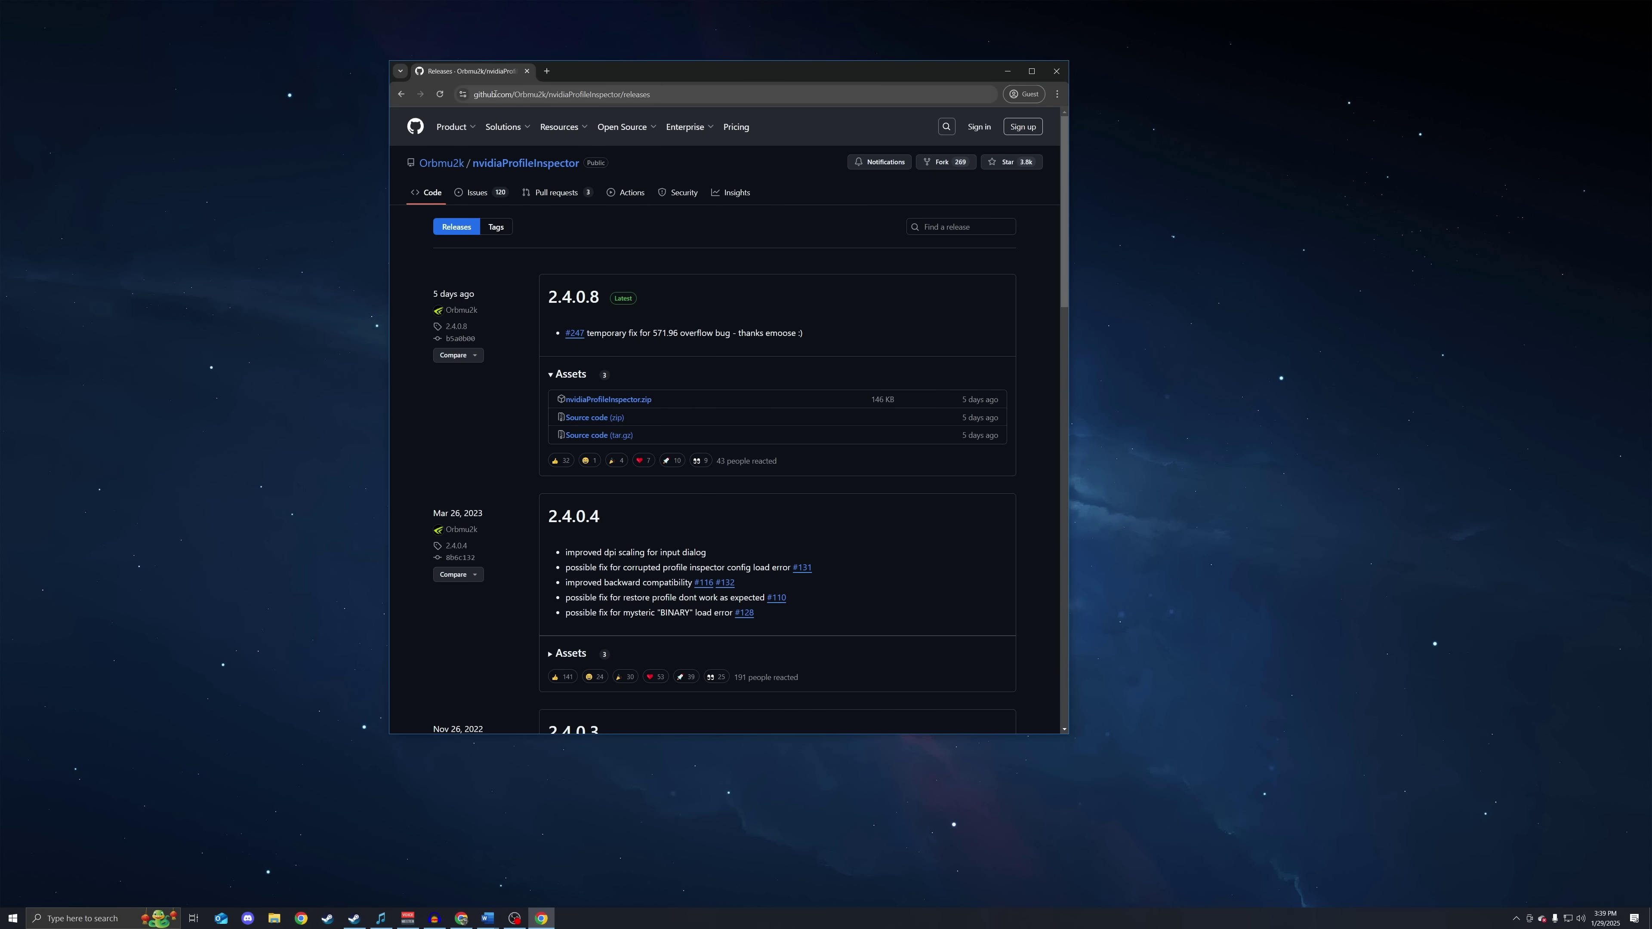
Step: Download nvidiaProfileInspector.zip from the 2.4.0.8 release and show it in Downloads
left_click(625, 399)
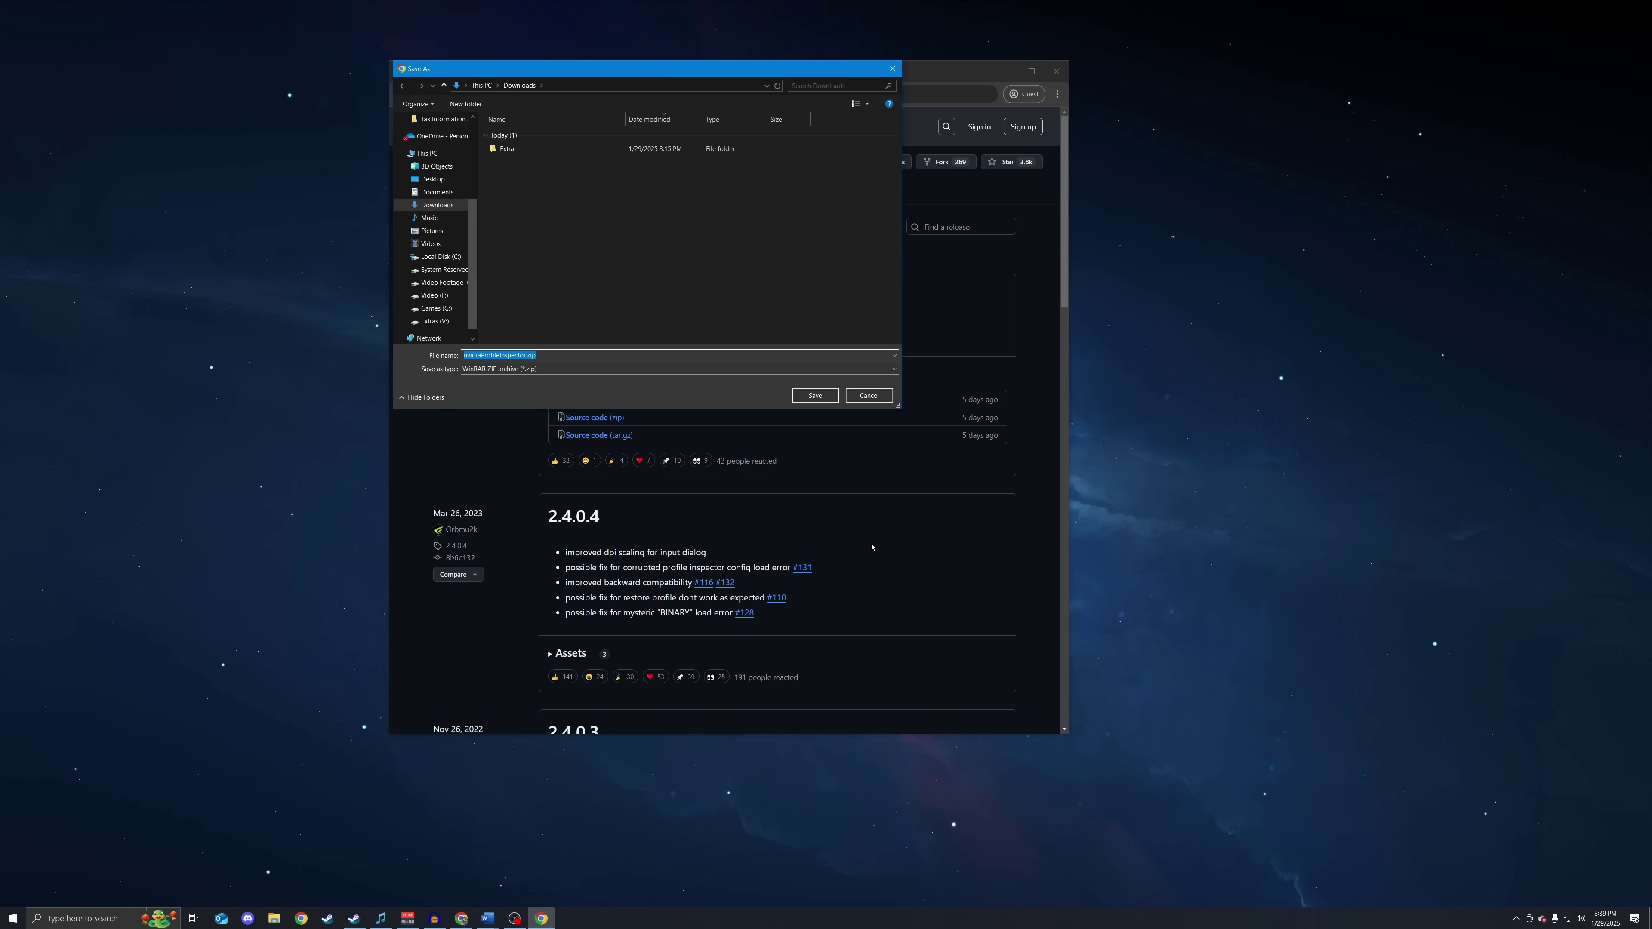
left_click(816, 396)
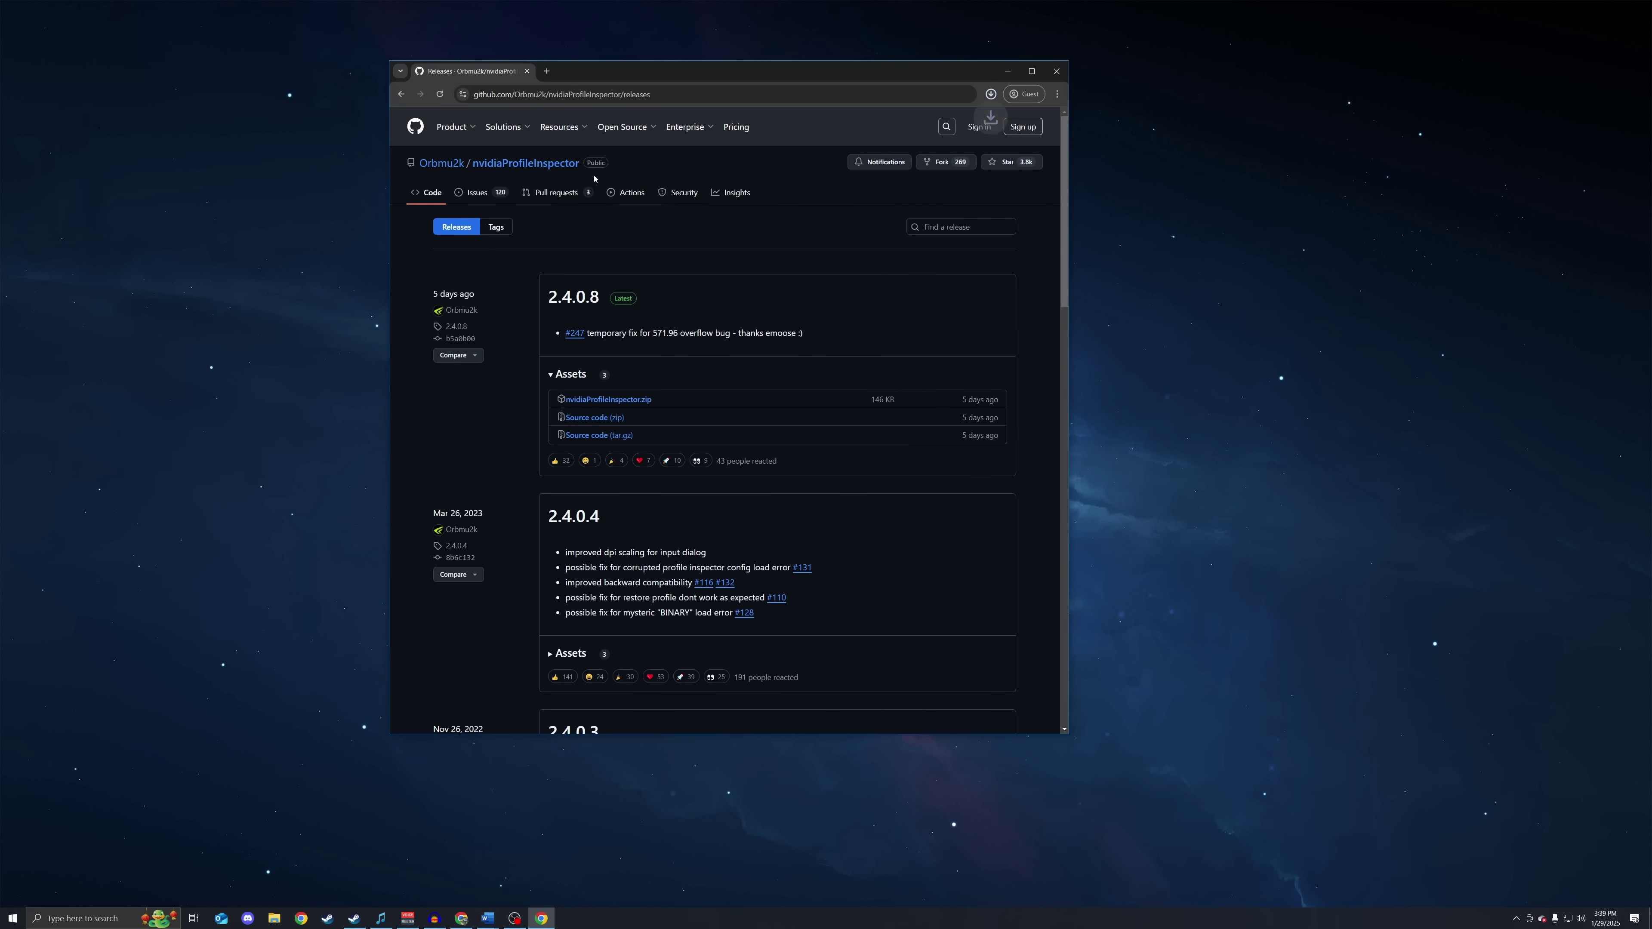
left_click(981, 151)
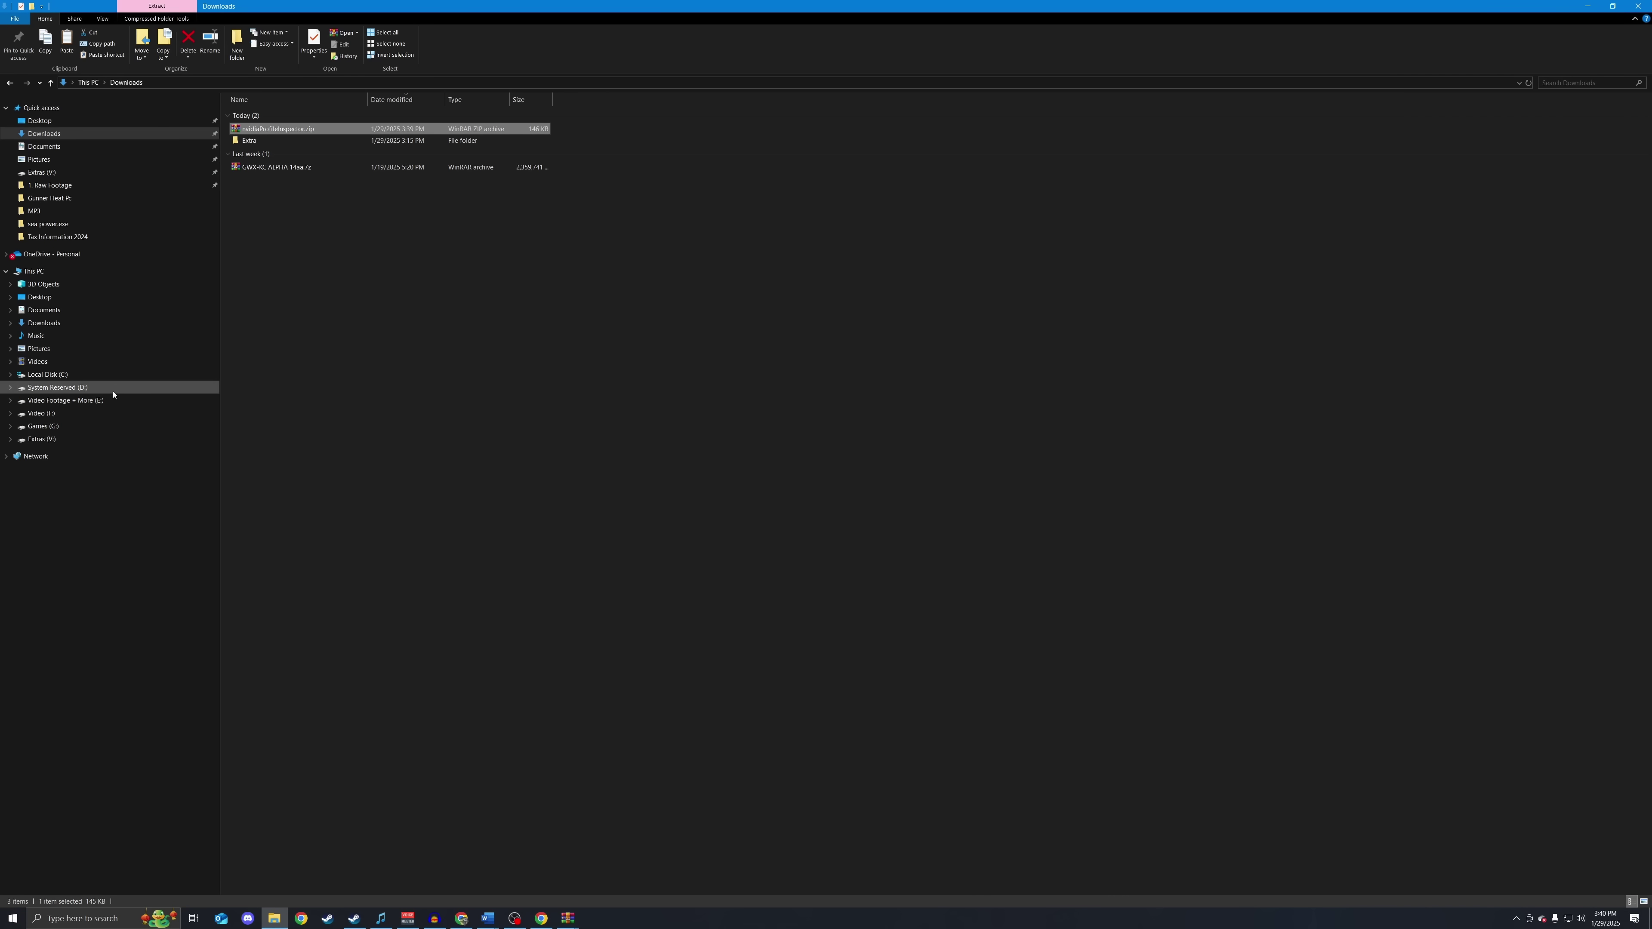
Step: Run nvidiaProfileInspector.exe from G:\Additional Programs\nvidiaProfileInspector
left_click(43, 426)
double_click(272, 117)
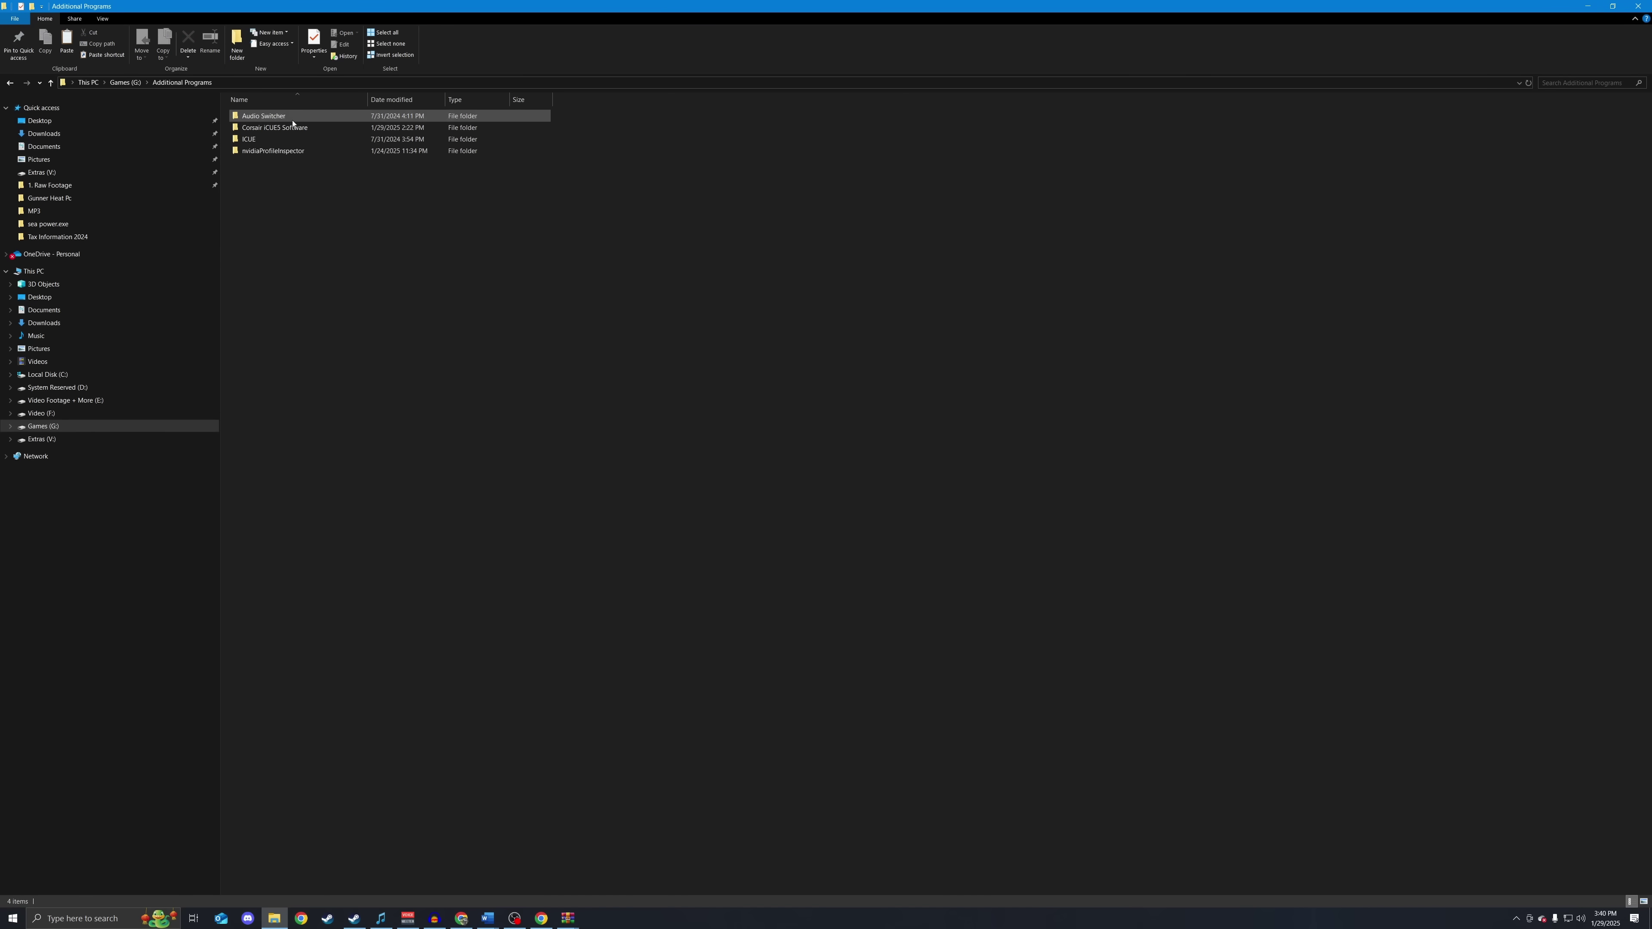
double_click(273, 151)
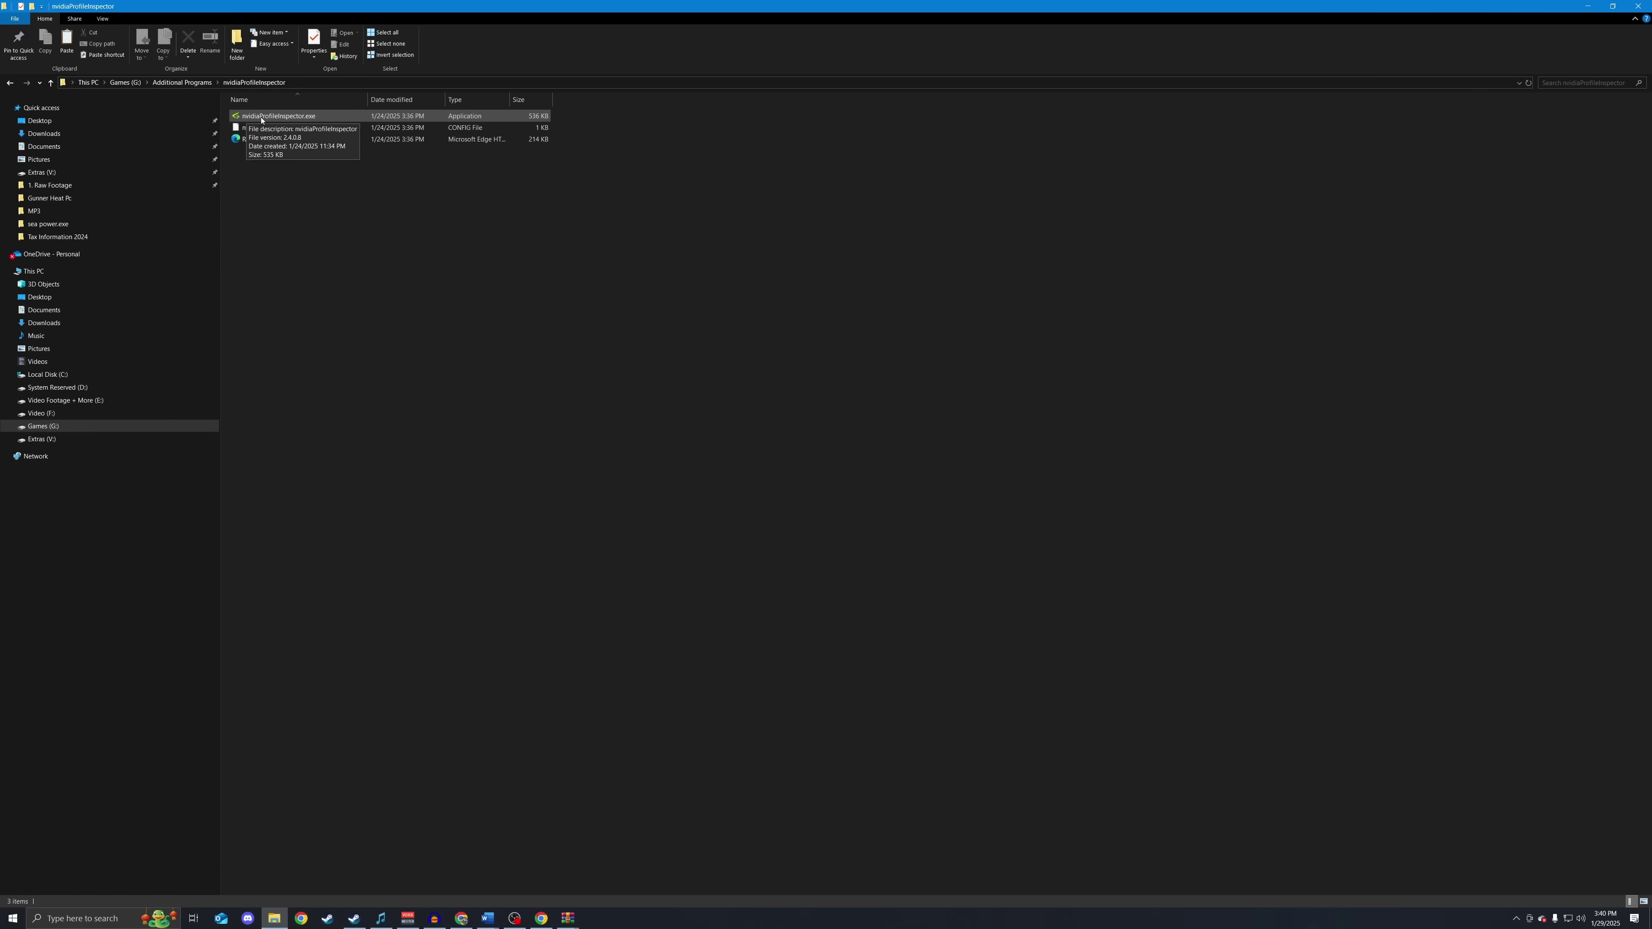
double_click(311, 120)
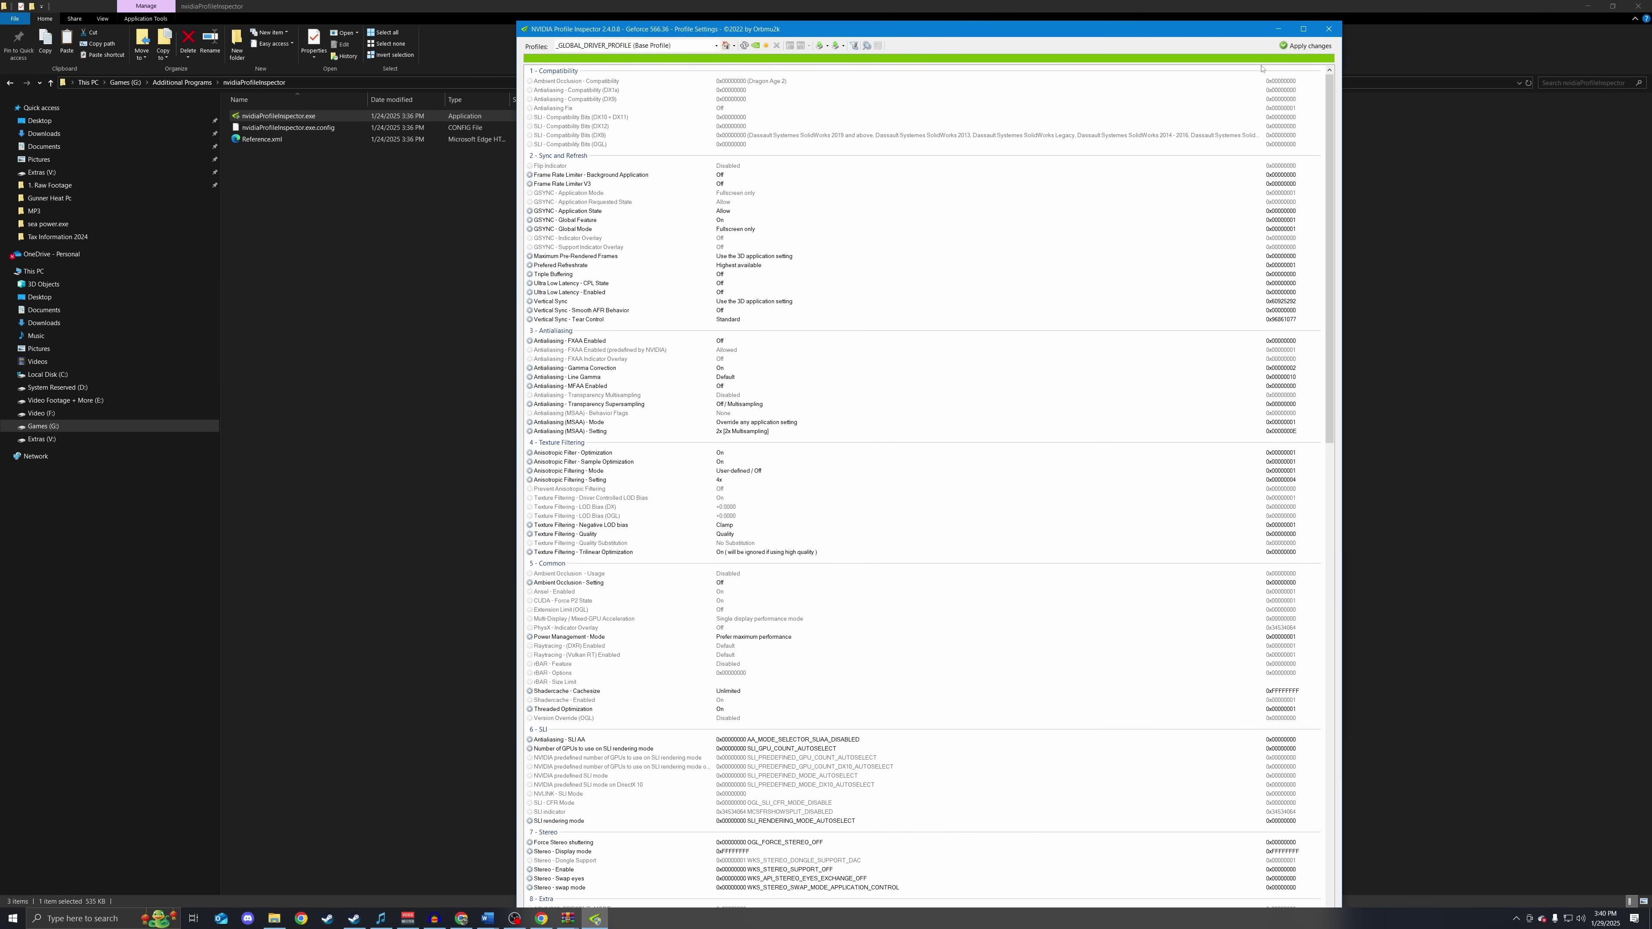
Step: Minimize File Explorer and switch to the My Cloud download page in Chrome
left_click(1578, 6)
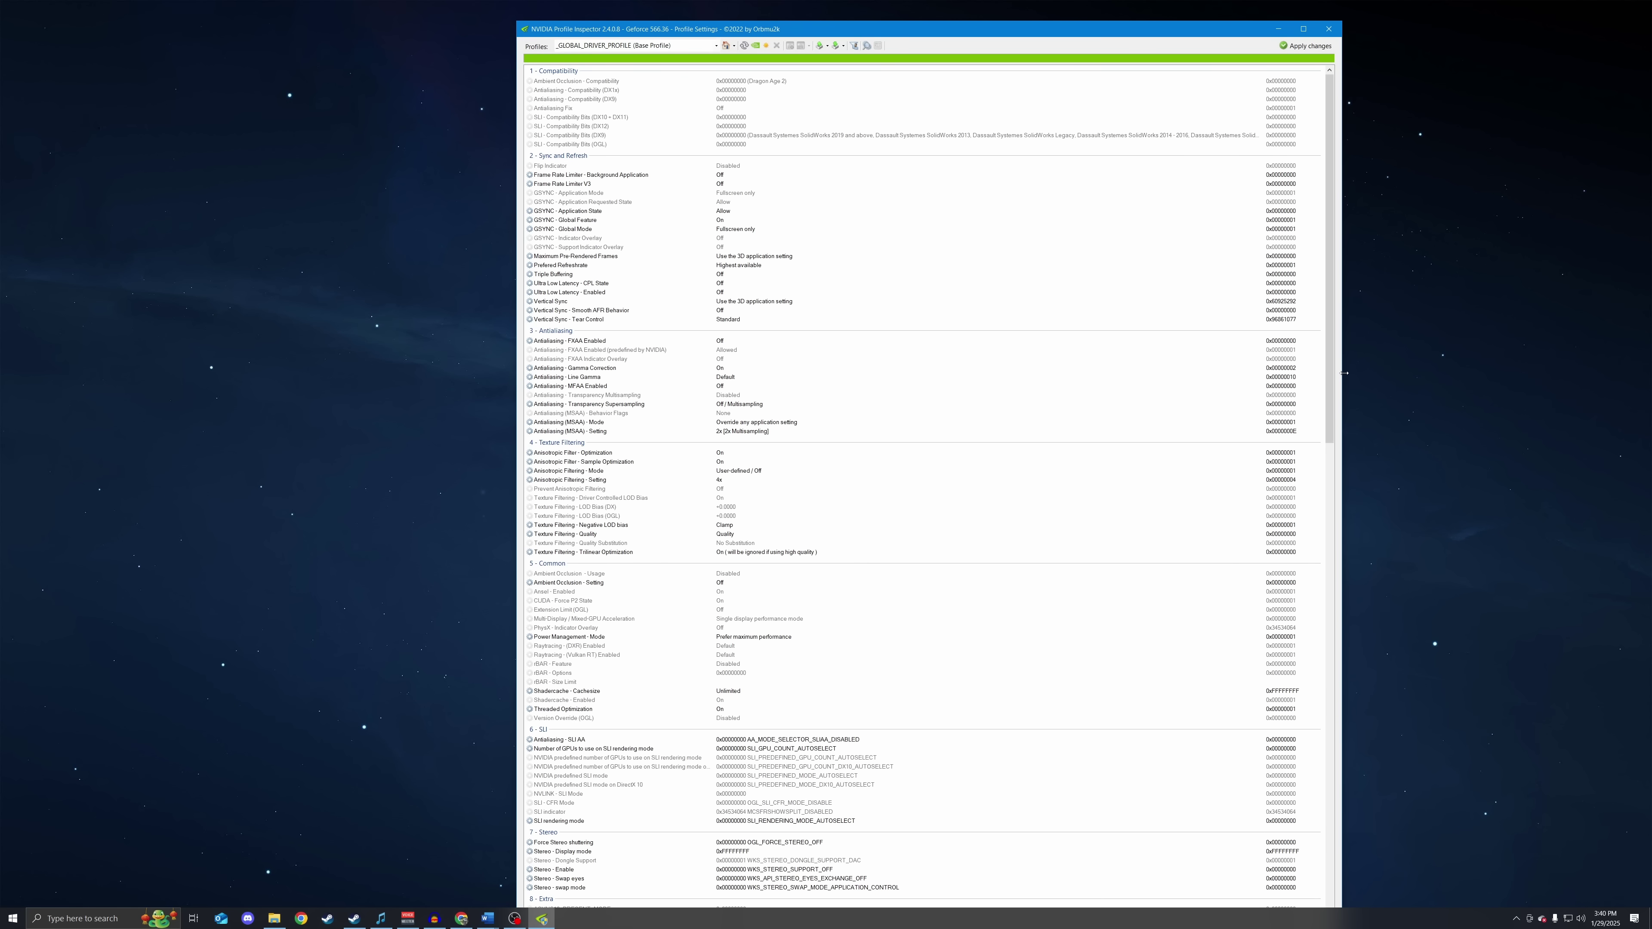
key("alt+Tab")
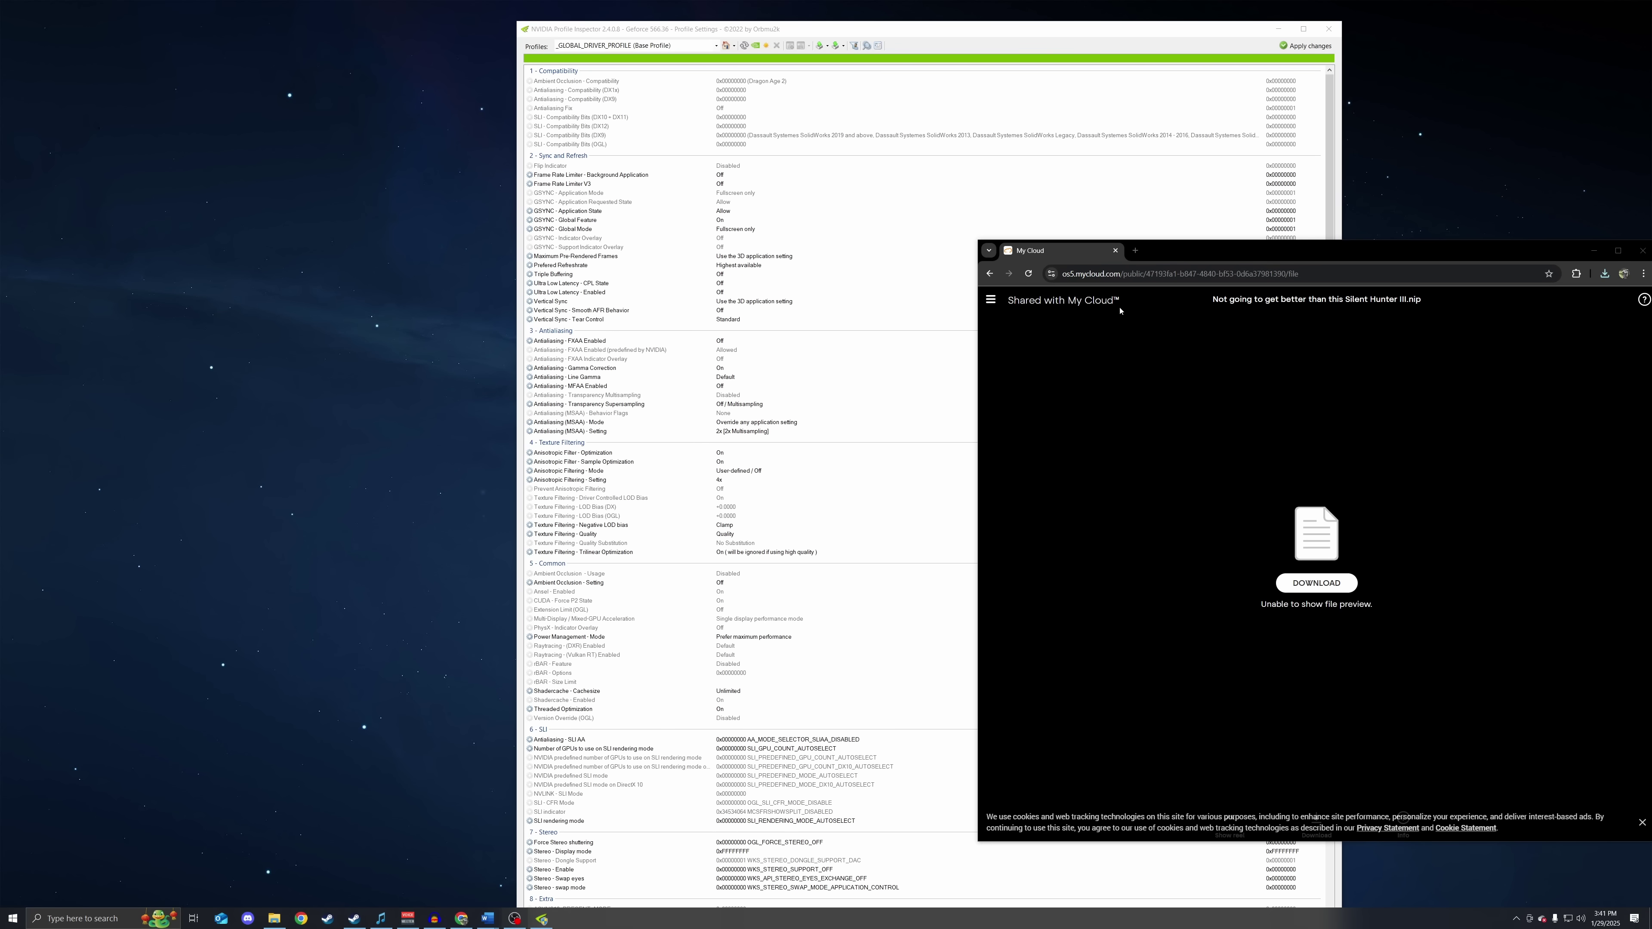
Step: Download the Silent Hunter III .nip profile, drag it onto the desktop, and minimize Chrome
left_click(1316, 583)
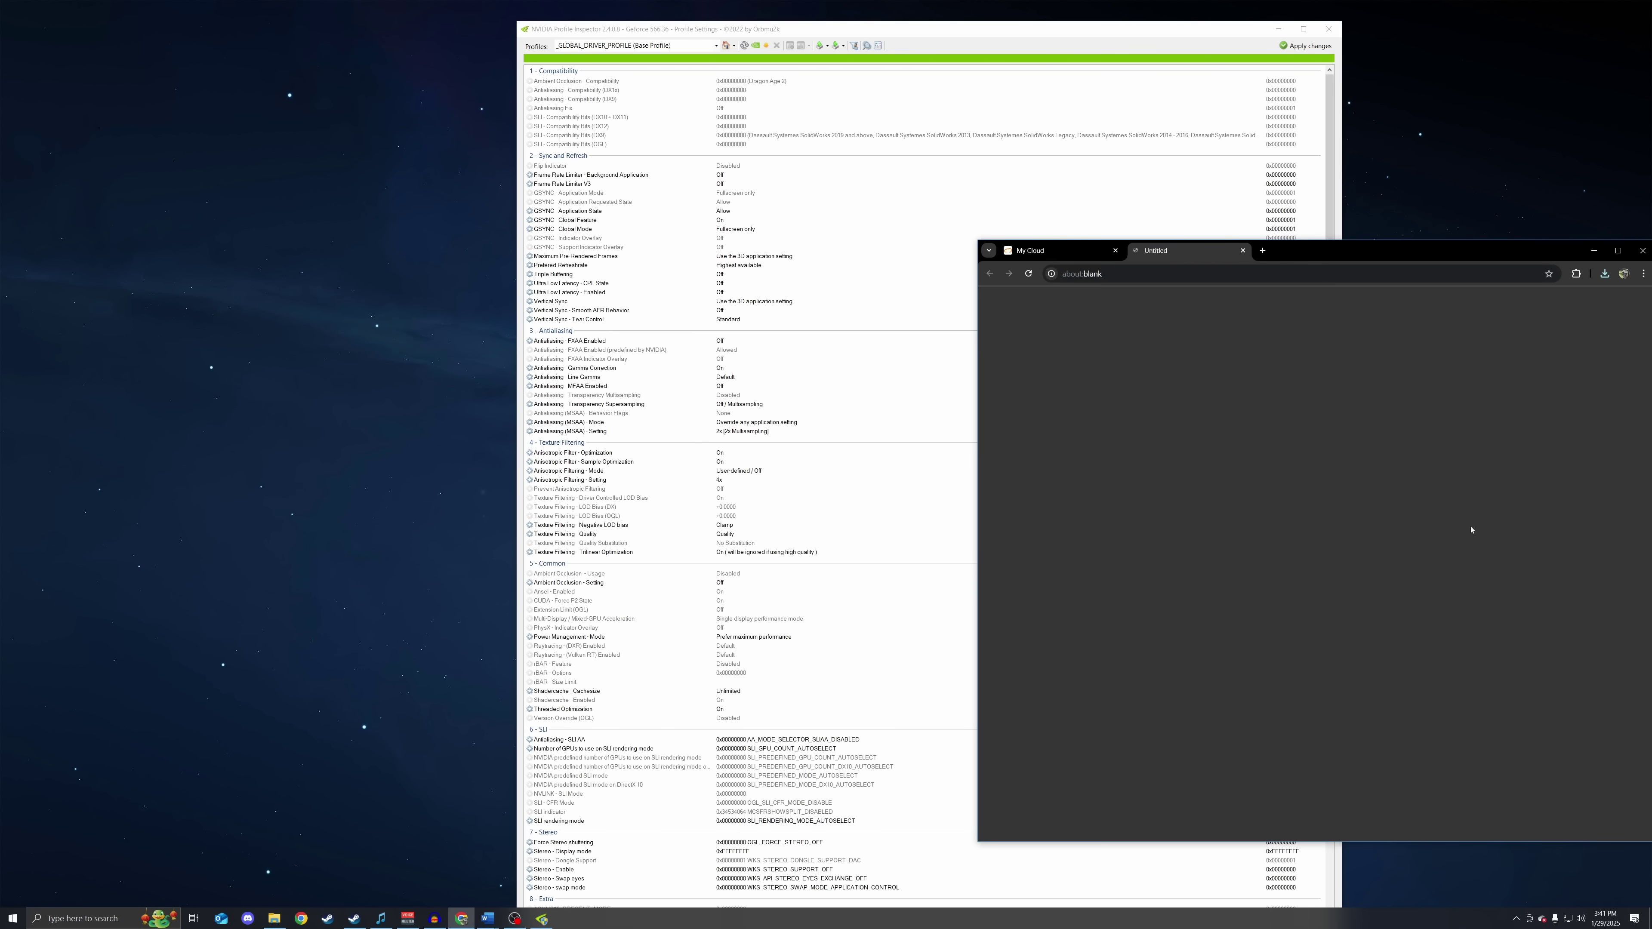
left_click_drag(1526, 335, 266, 335)
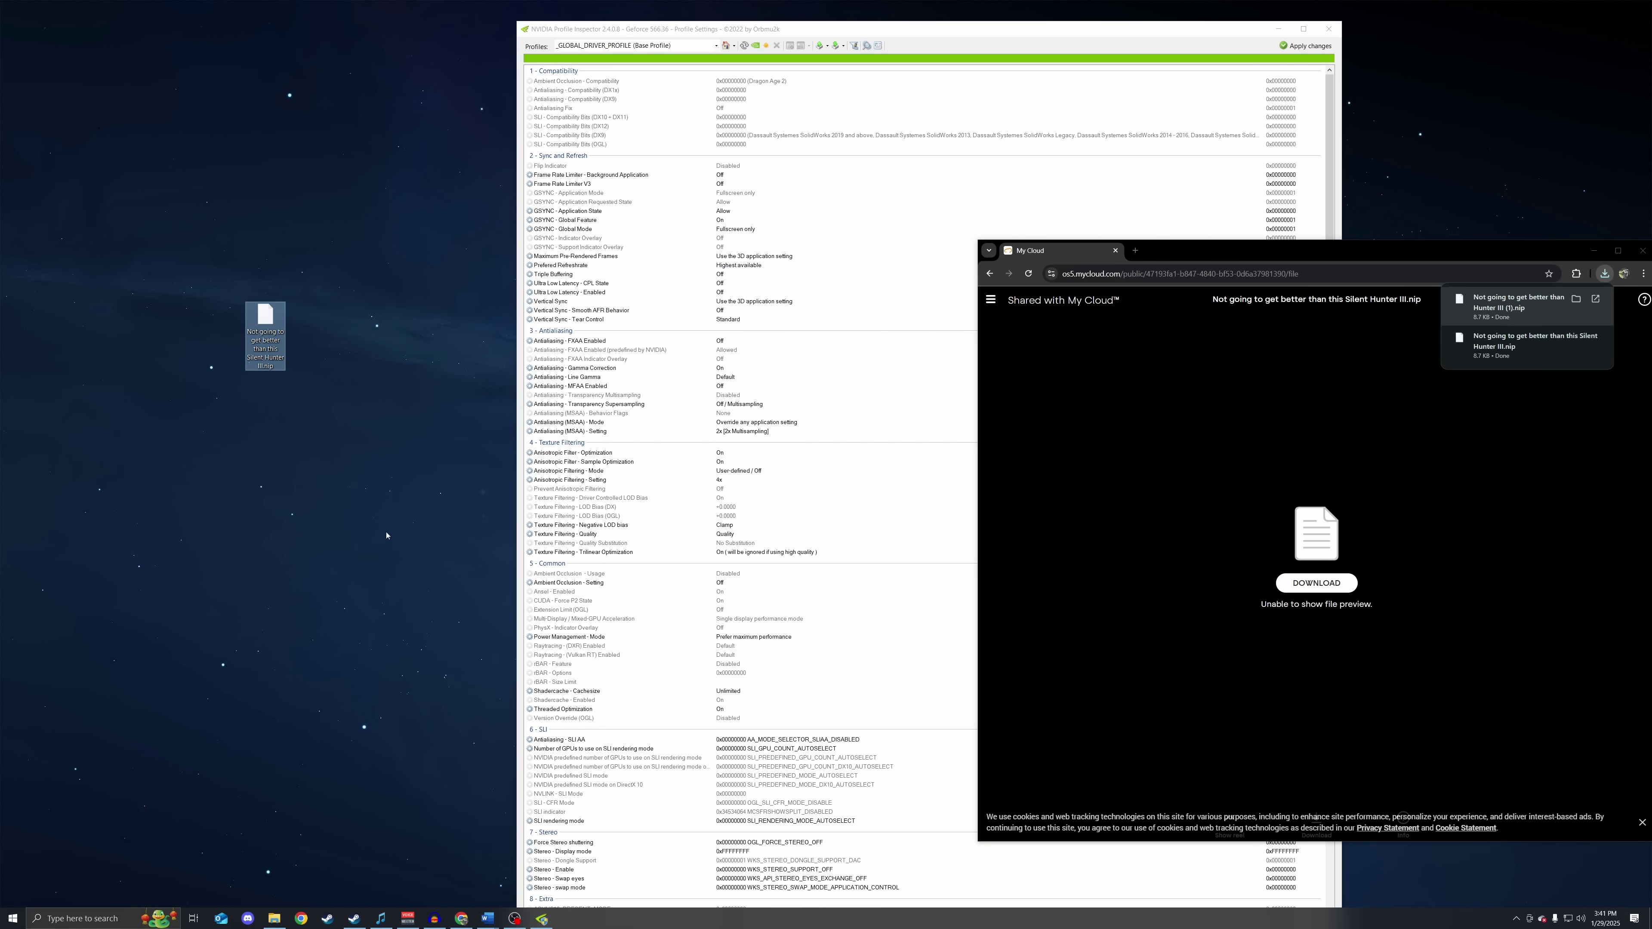
left_click(1590, 251)
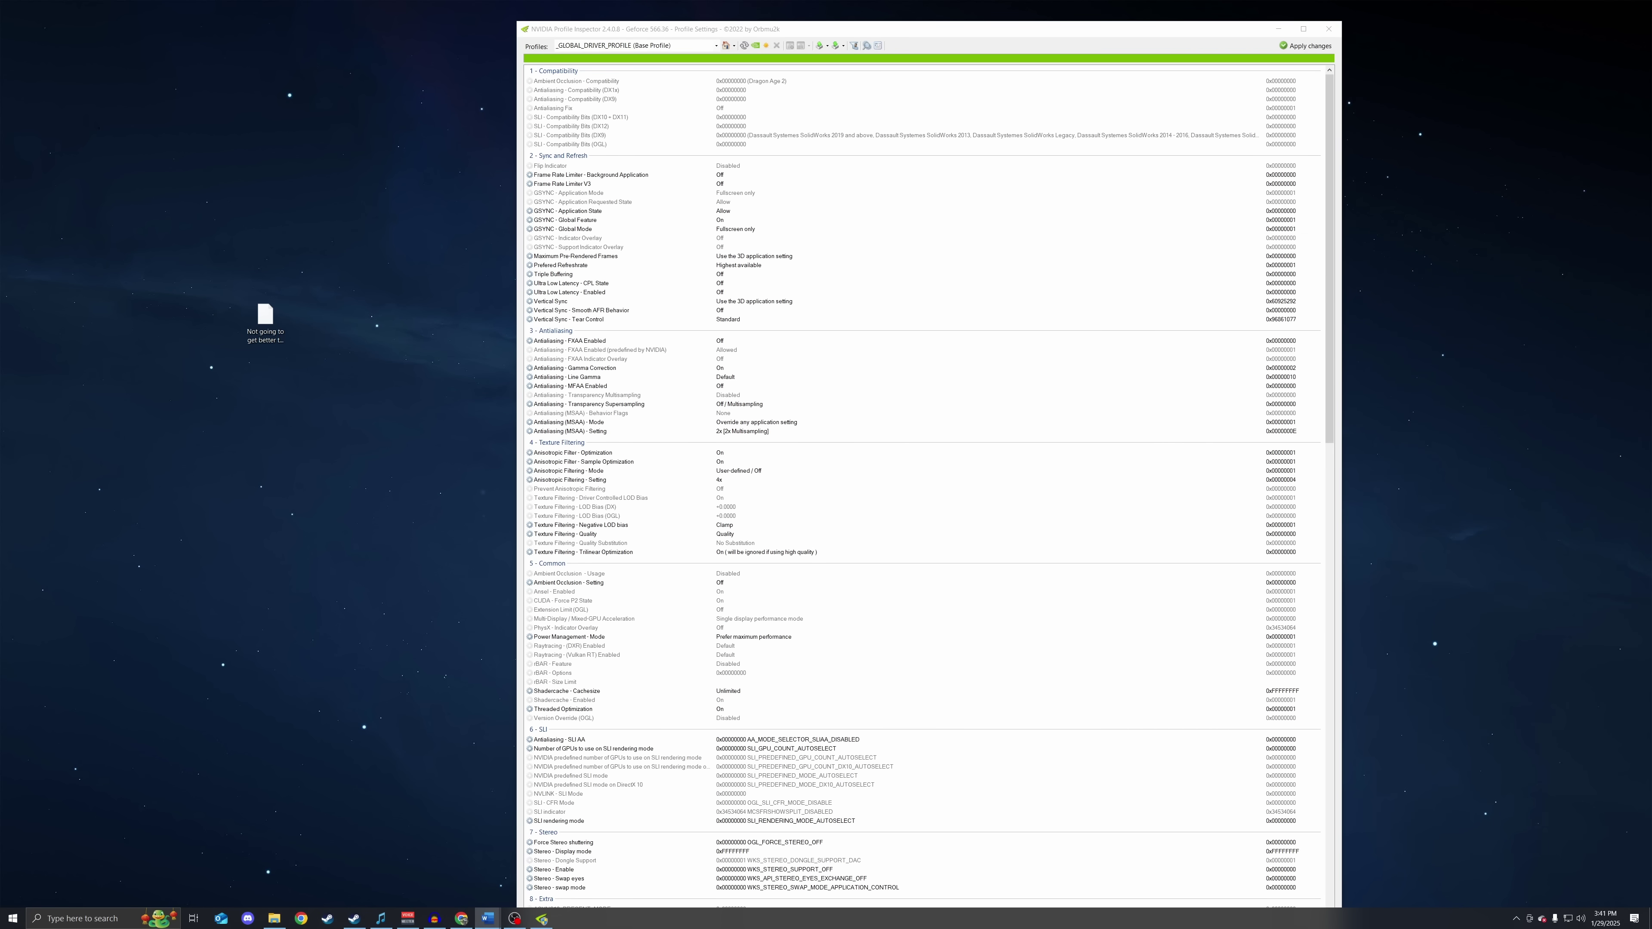
Step: Maximize Profile Inspector and import the Silent Hunter III .nip file from Downloads via Import profile(s)
key("super+Up")
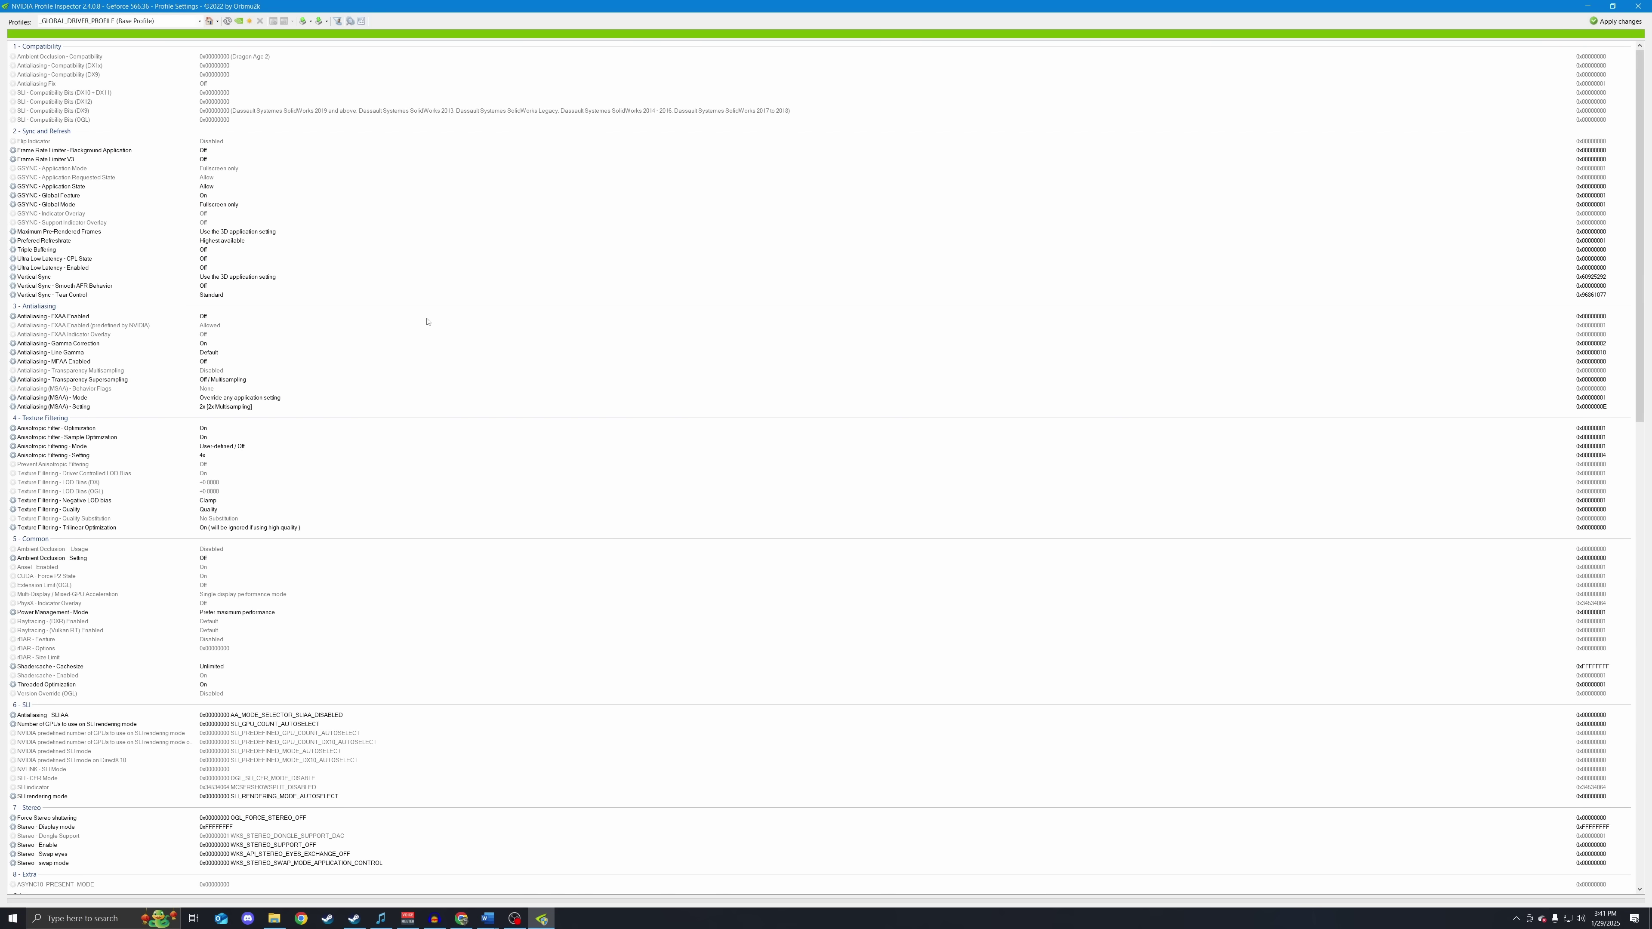
left_click(318, 21)
left_click(352, 33)
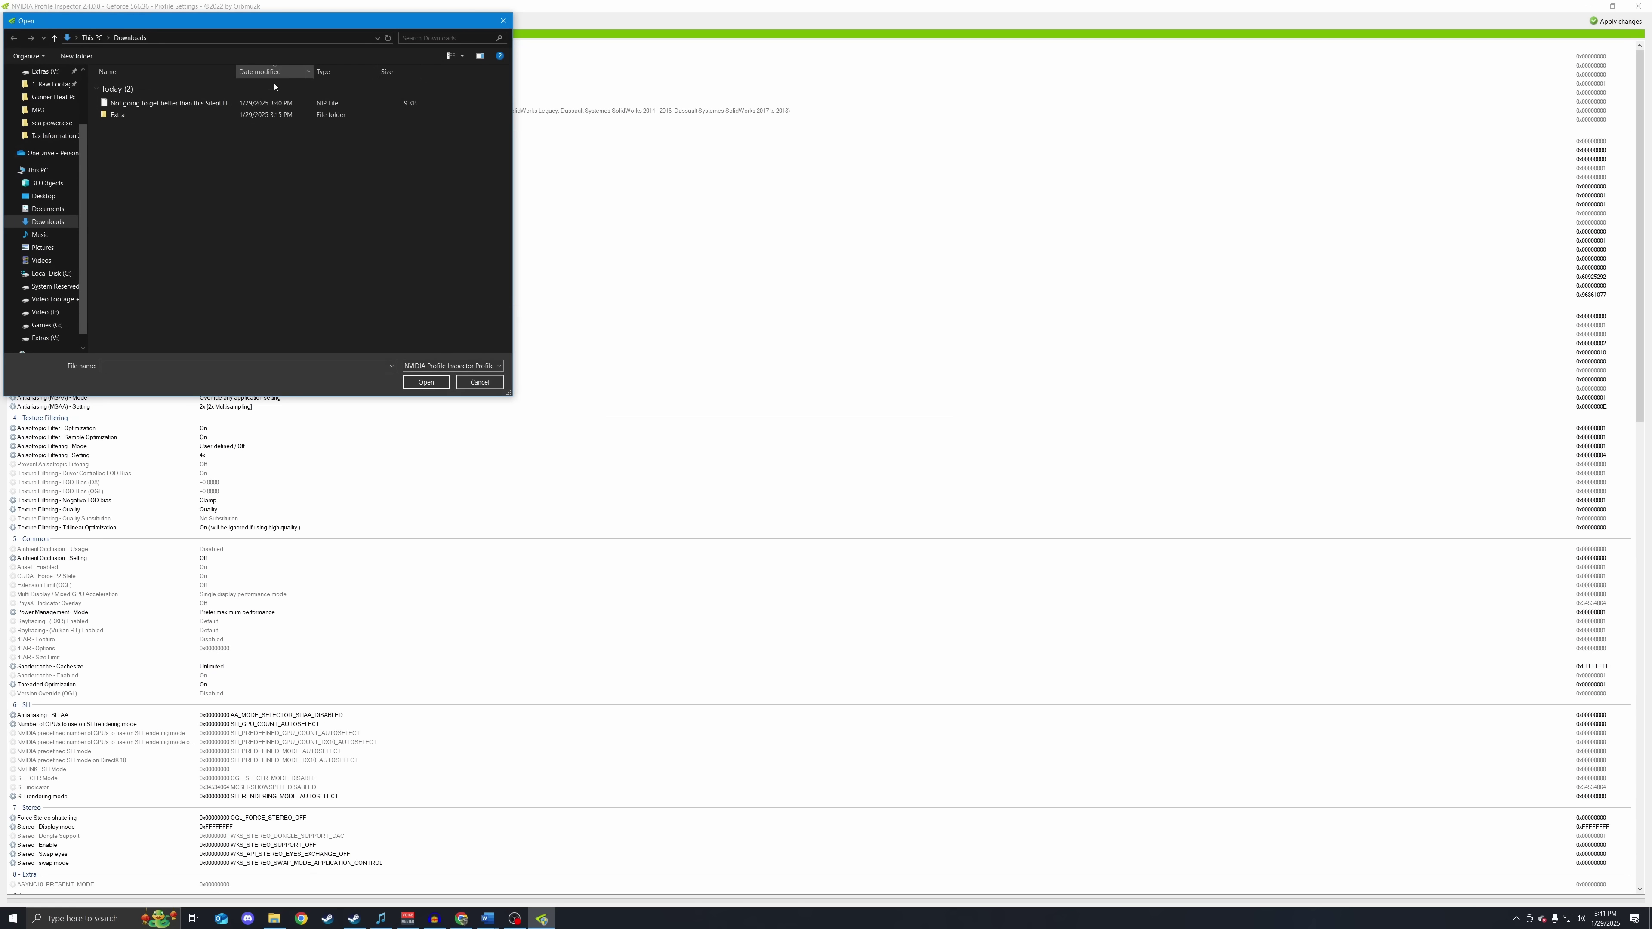
left_click(195, 103)
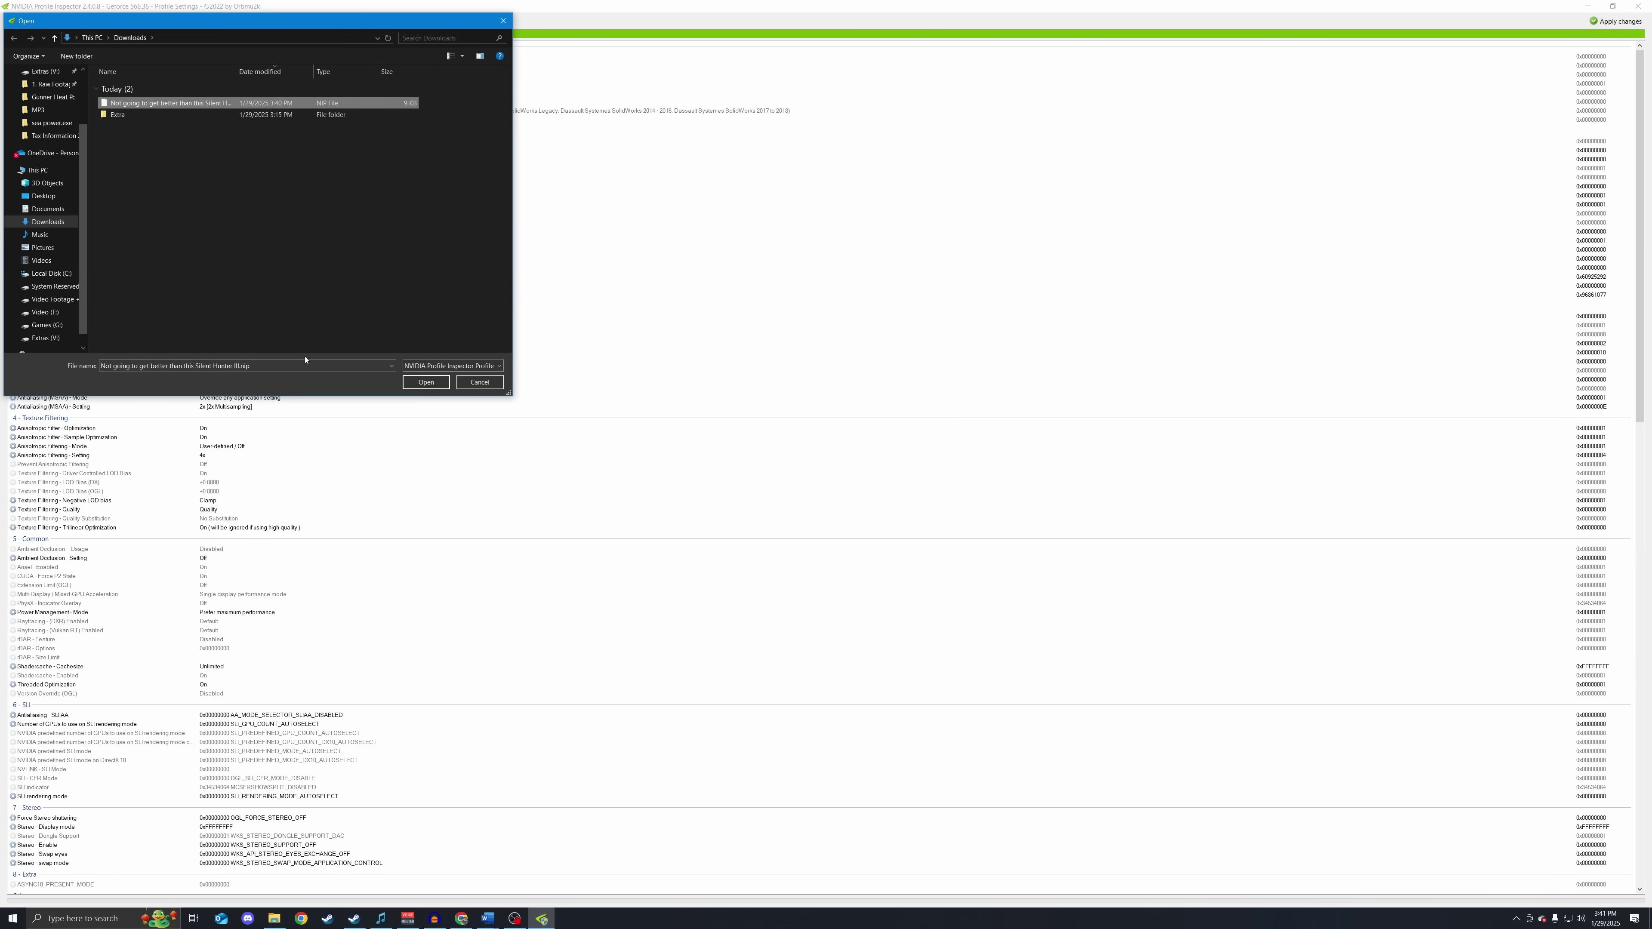
left_click(417, 385)
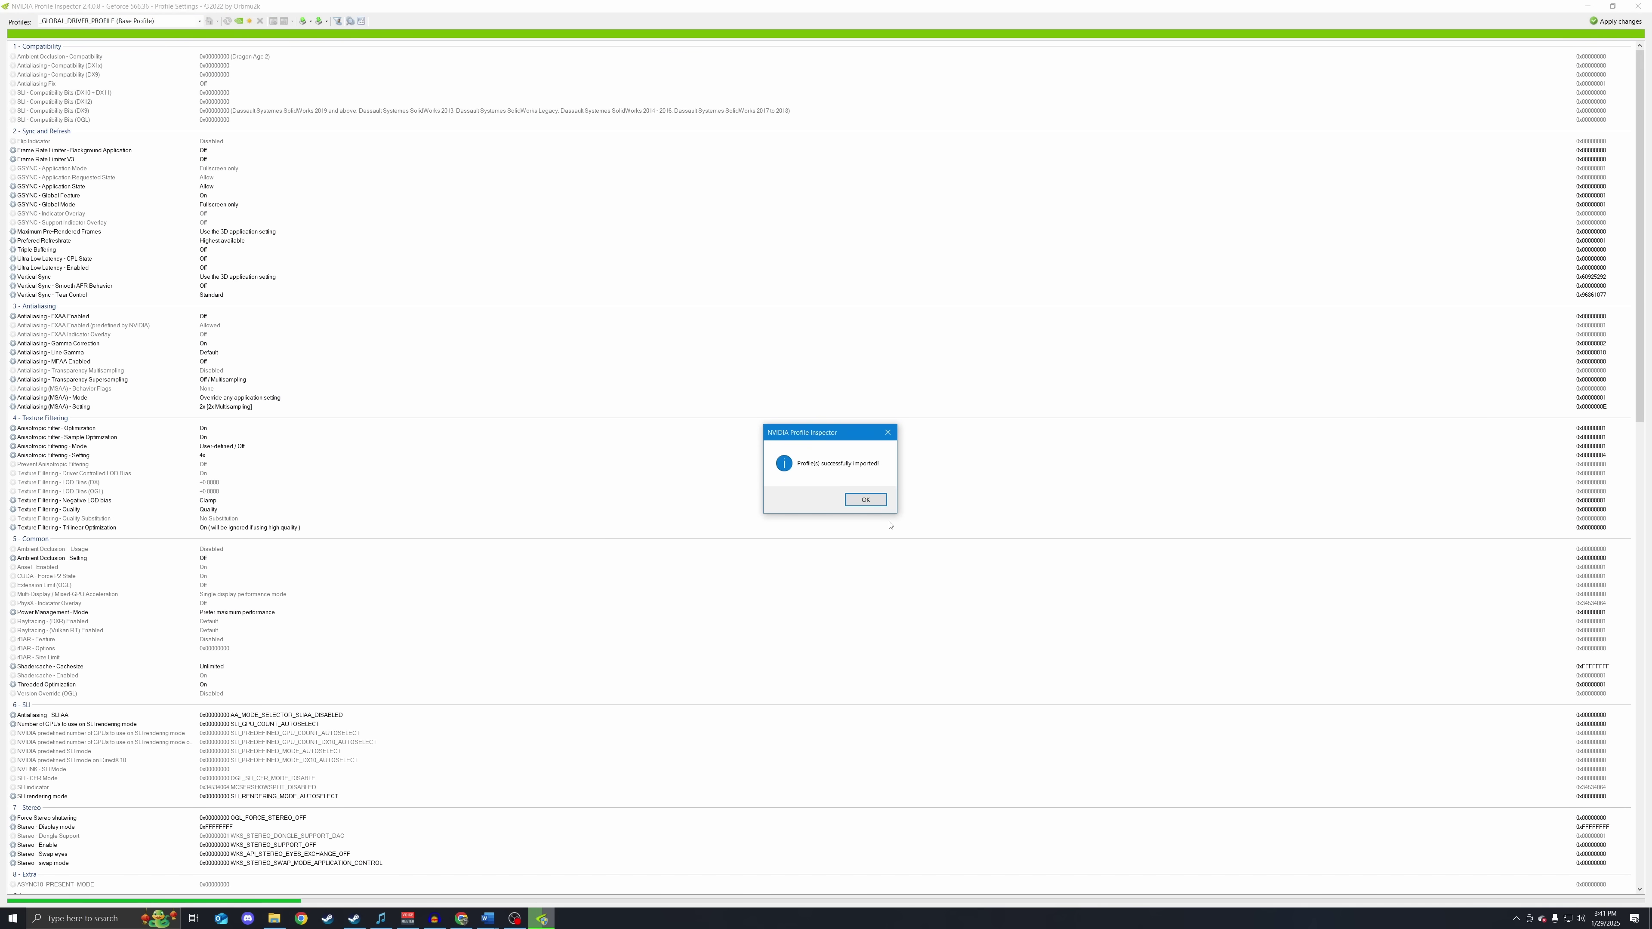
left_click(866, 499)
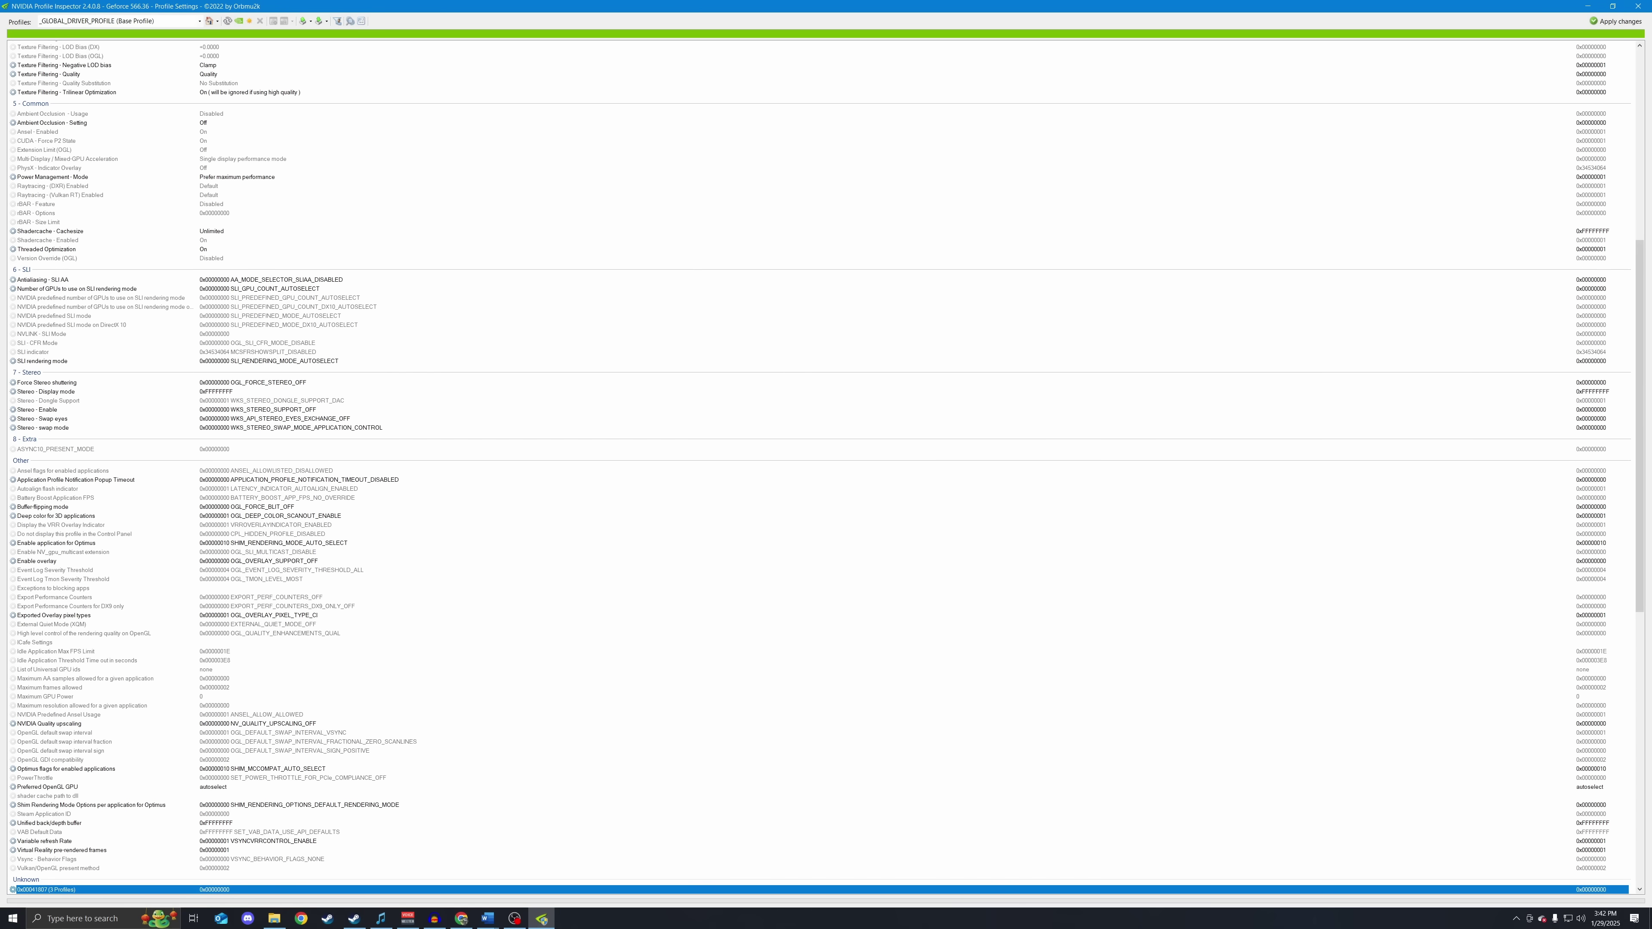
Step: Select Silent Hunter III from the profiles dropdown and review its stereo, antialiasing and filtering settings
left_click(218, 22)
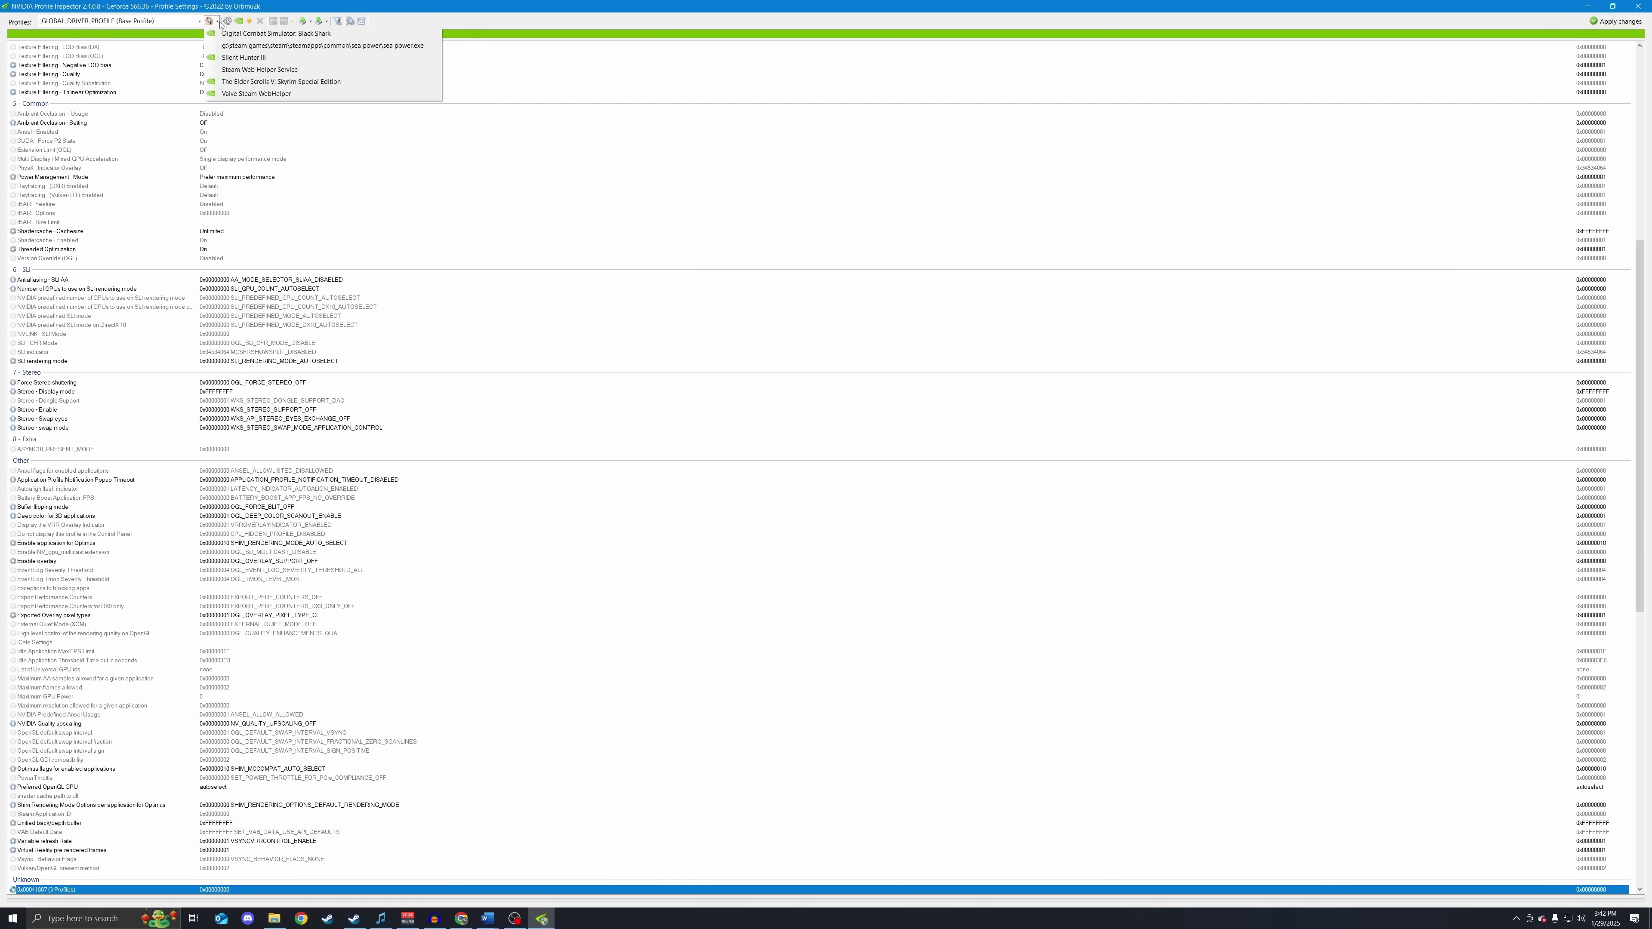
left_click(235, 59)
scroll(565, 365, "up", 4)
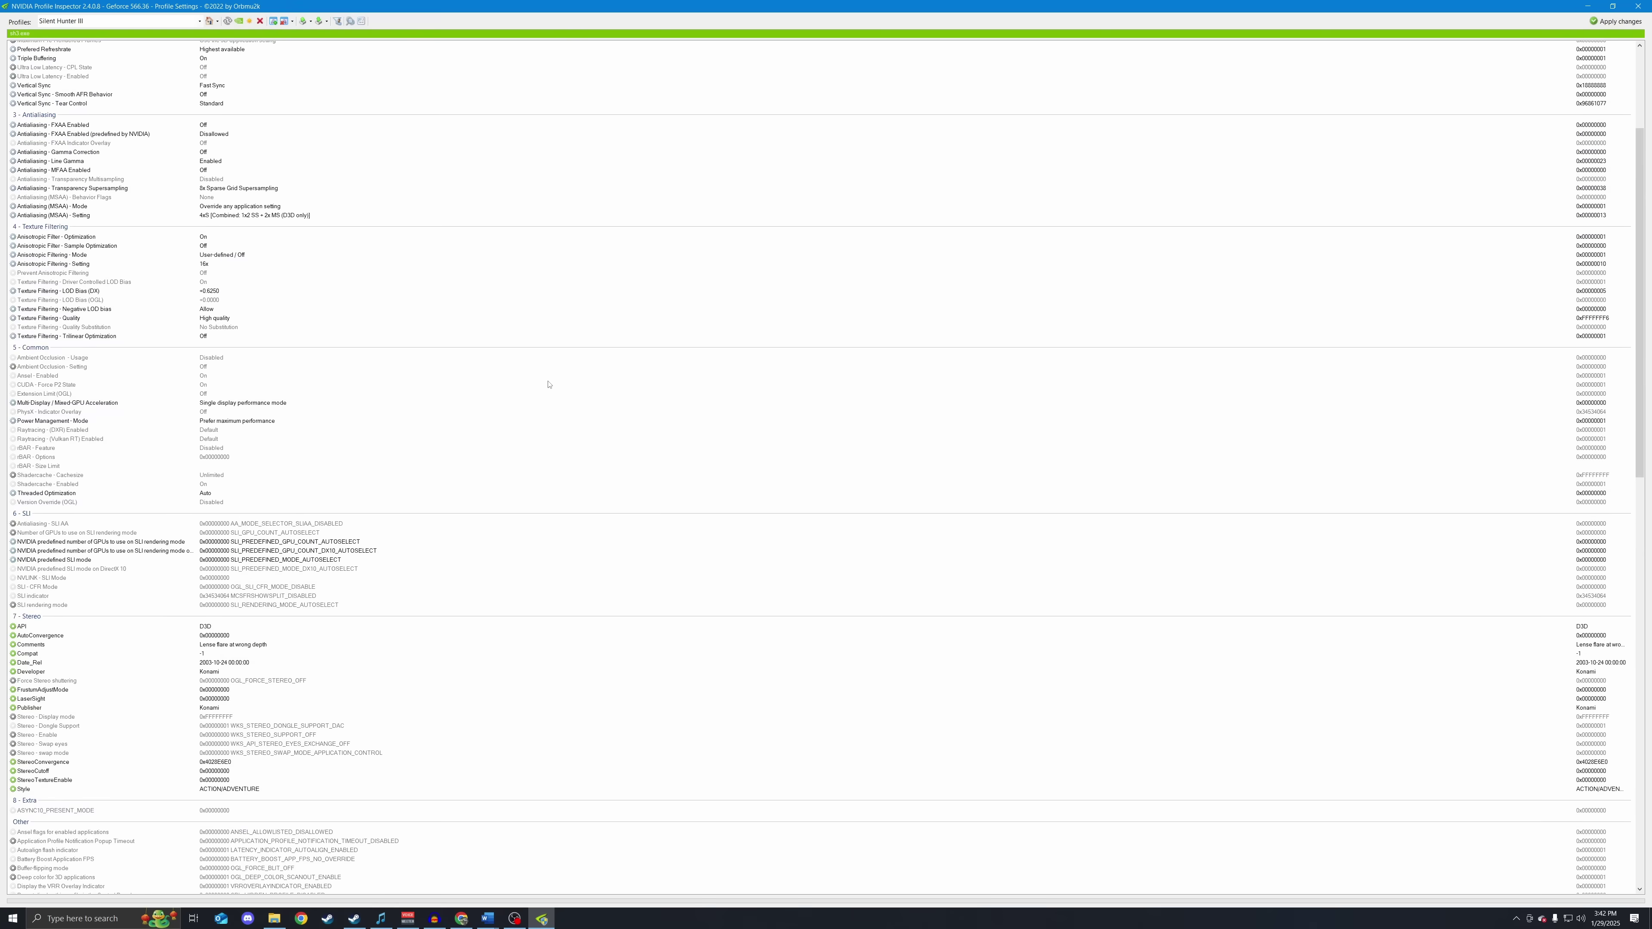
scroll(547, 384, "down", 15)
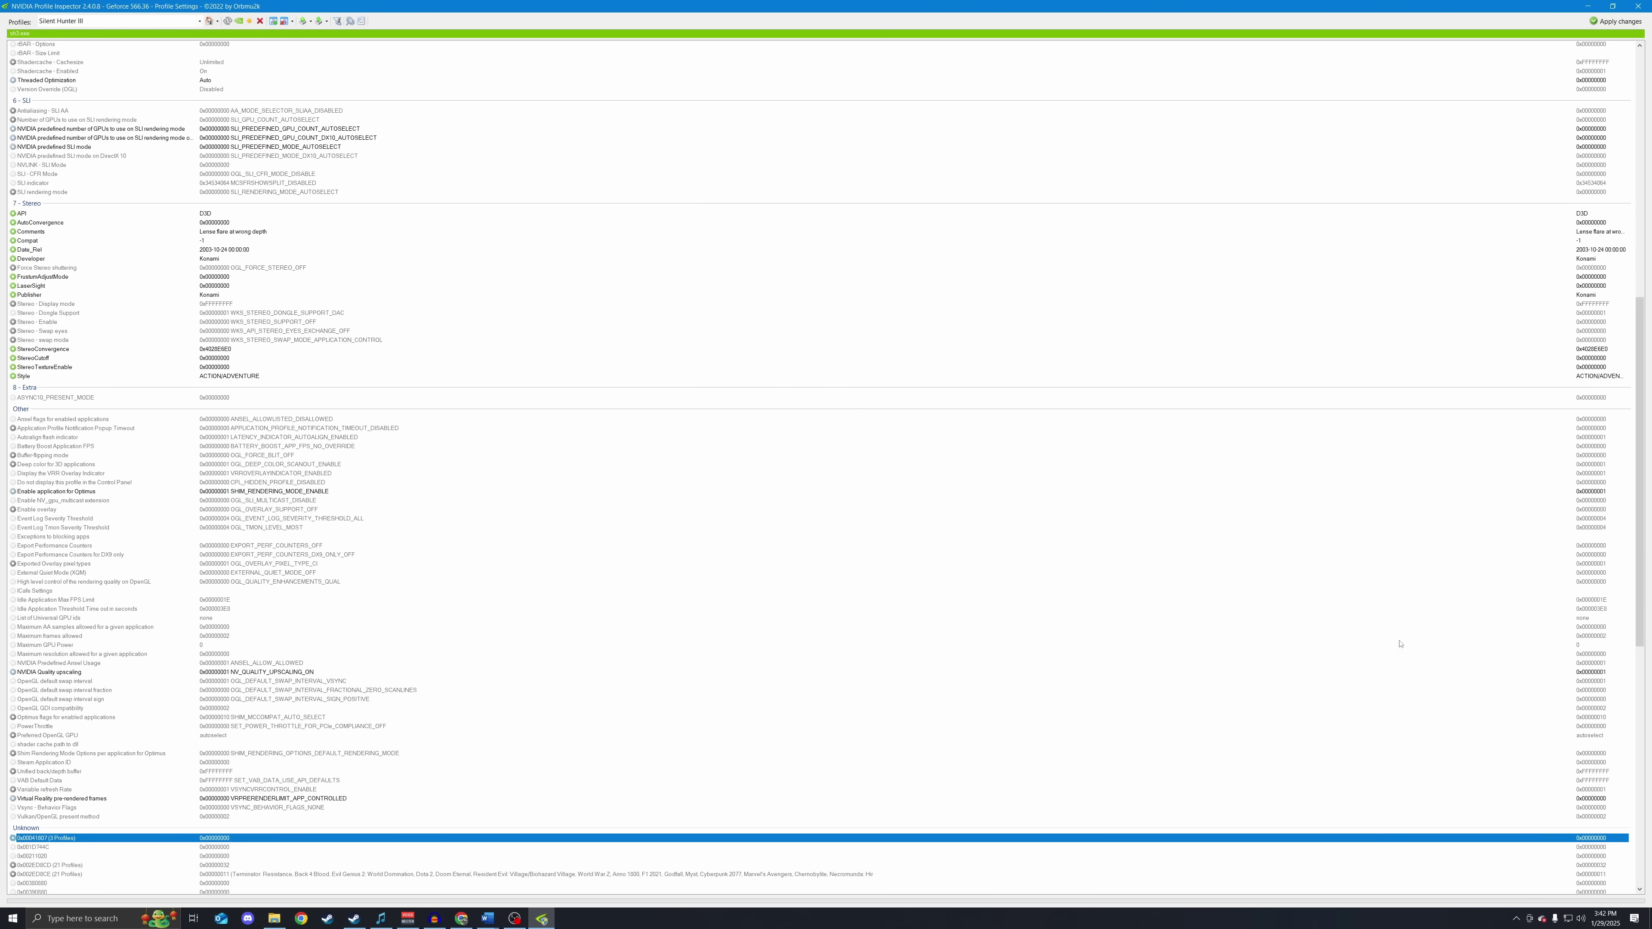
scroll(1400, 644, "down", 9)
scroll(1140, 568, "down", 12)
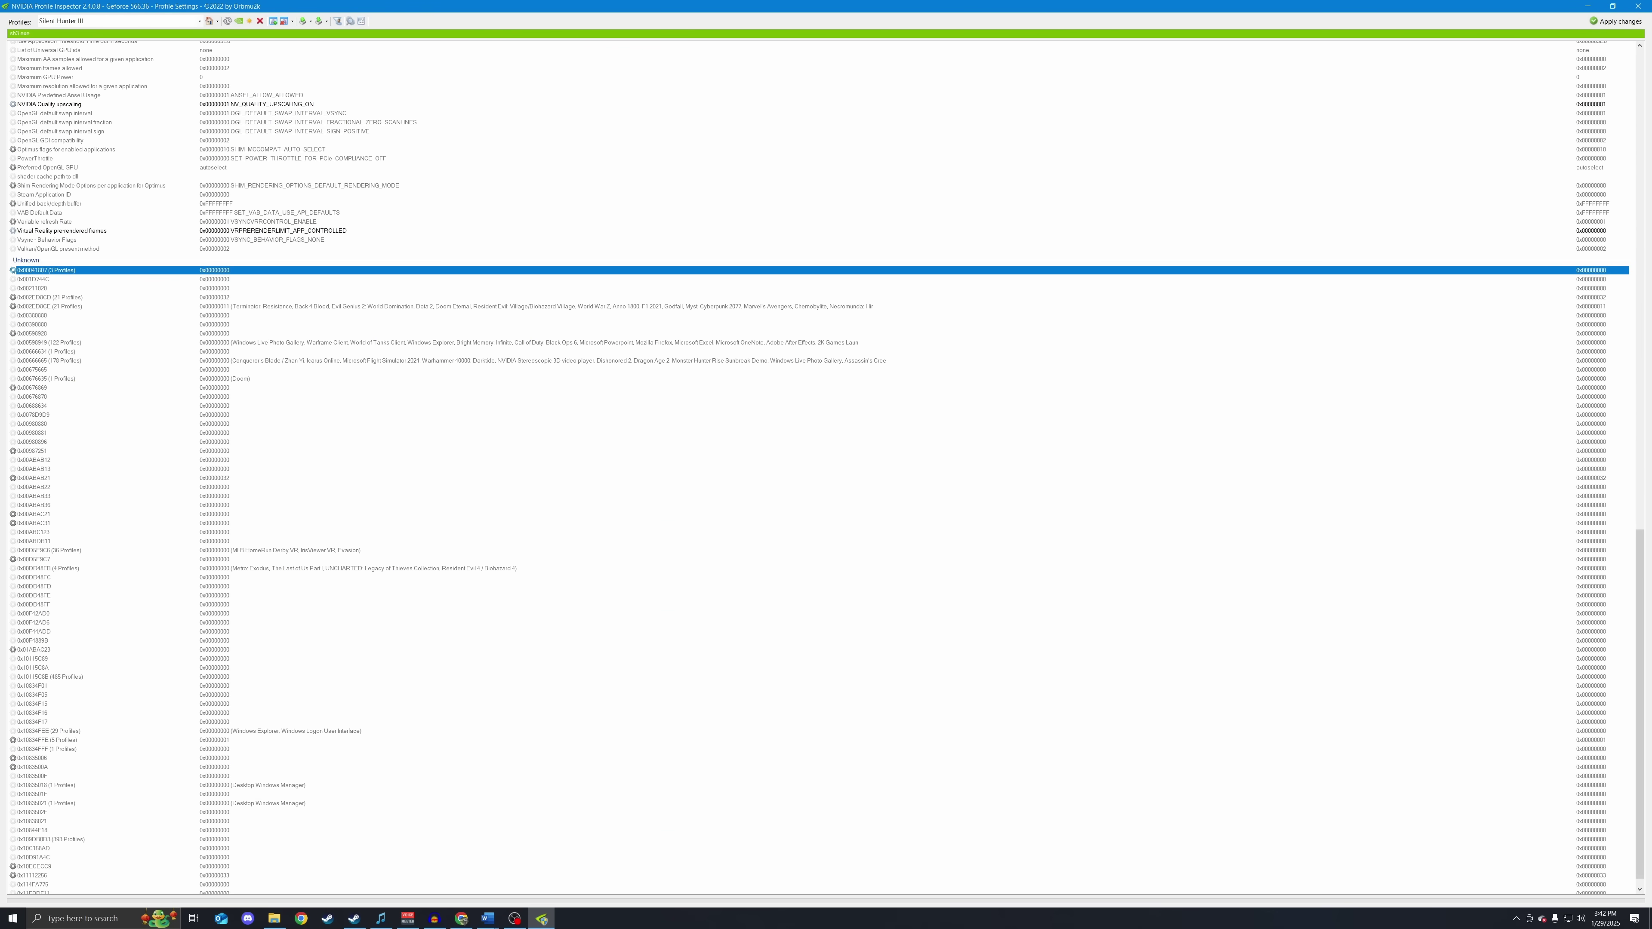
scroll(1138, 481, "up", 7)
scroll(656, 432, "up", 11)
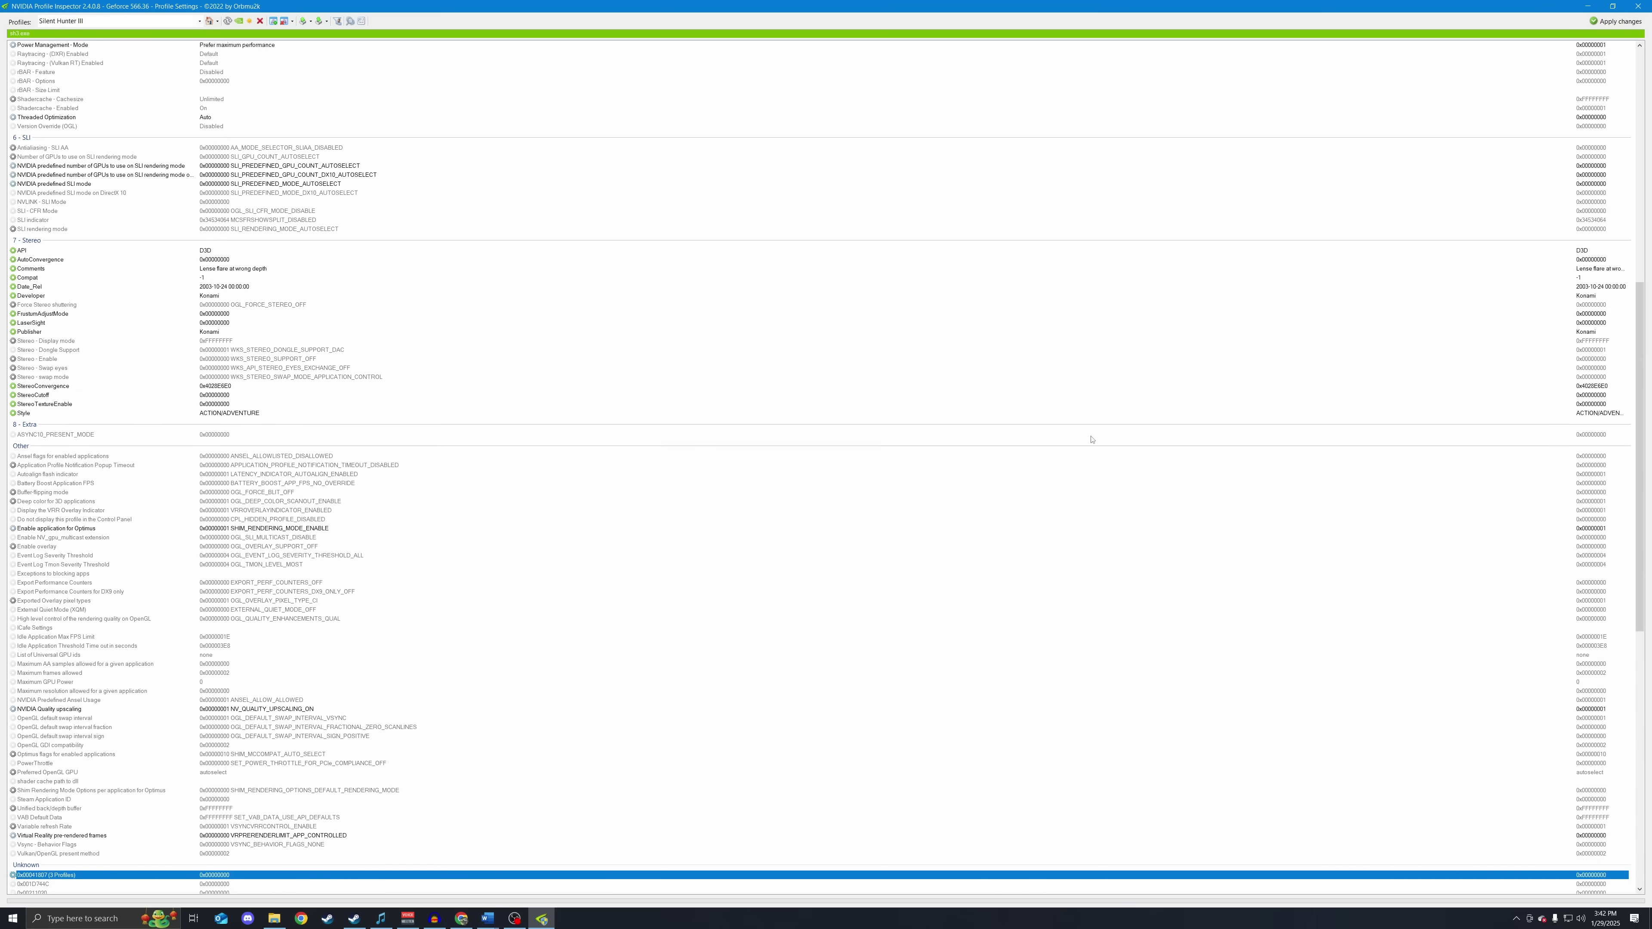
scroll(1088, 435, "up", 15)
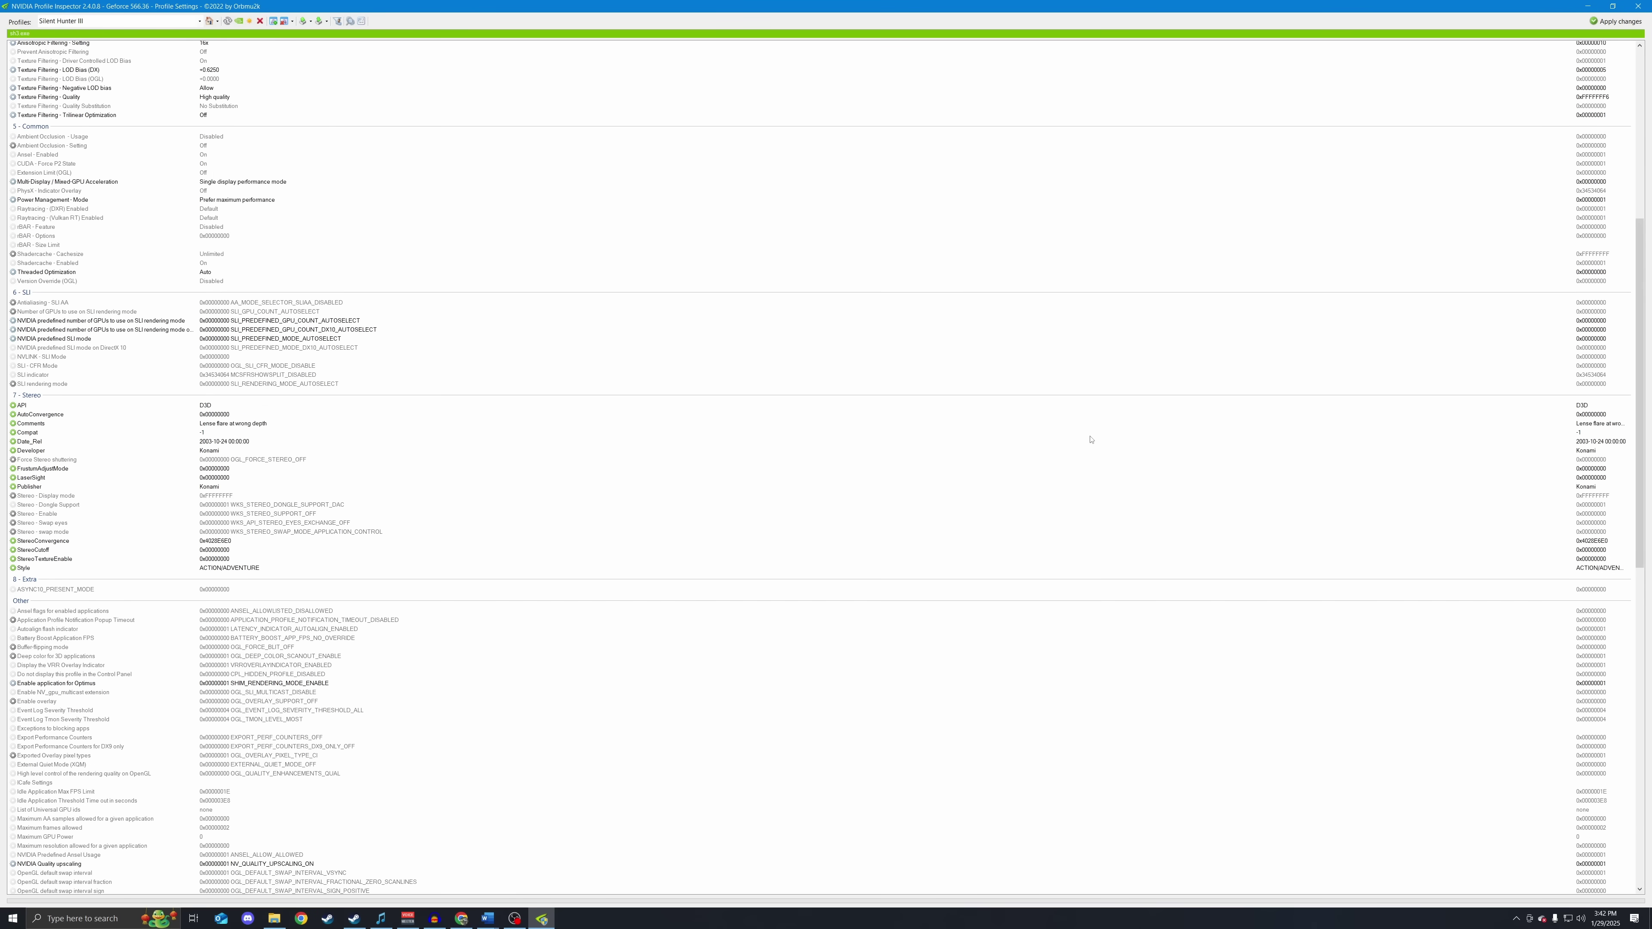